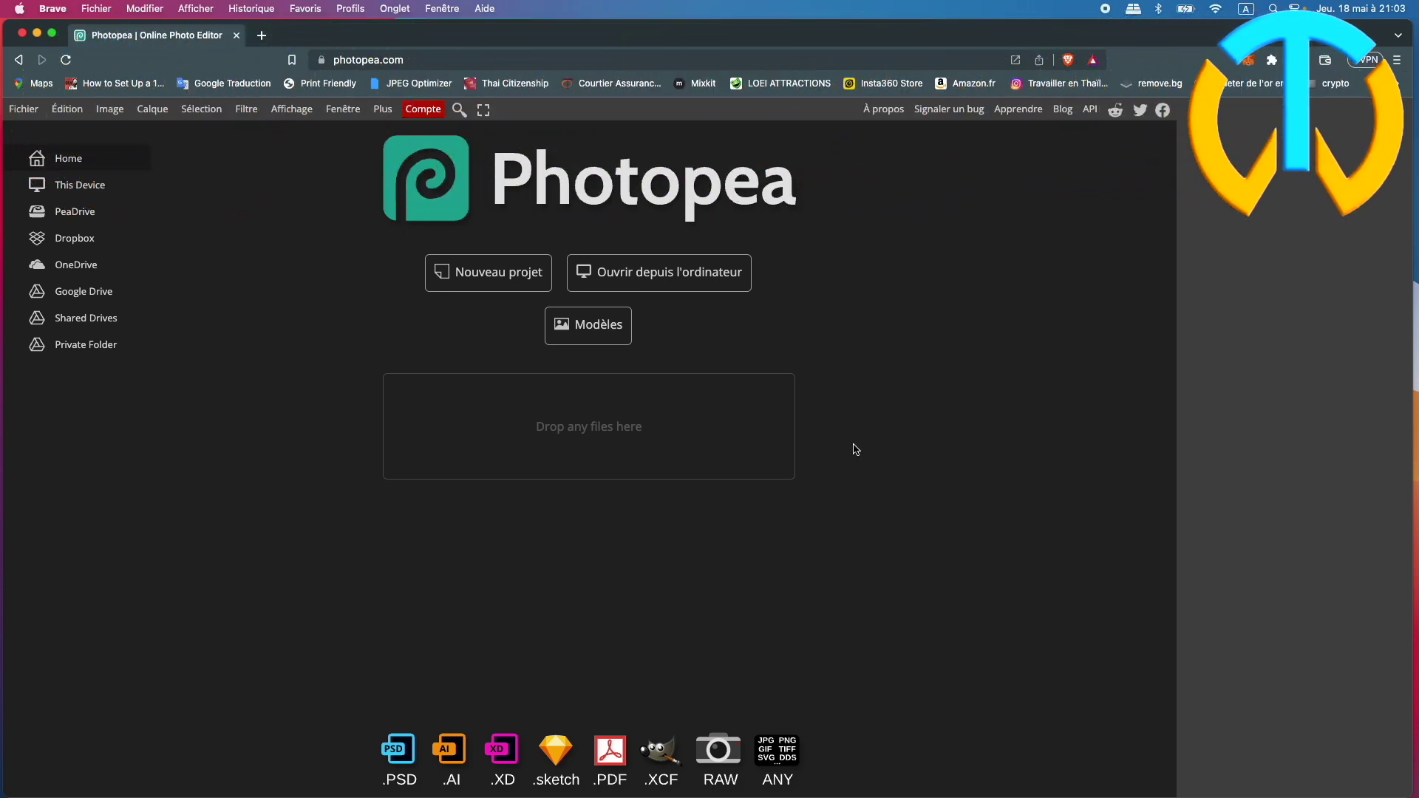
Step: Browse the template gallery and plugin gallery, then close the plugin gallery
click(591, 338)
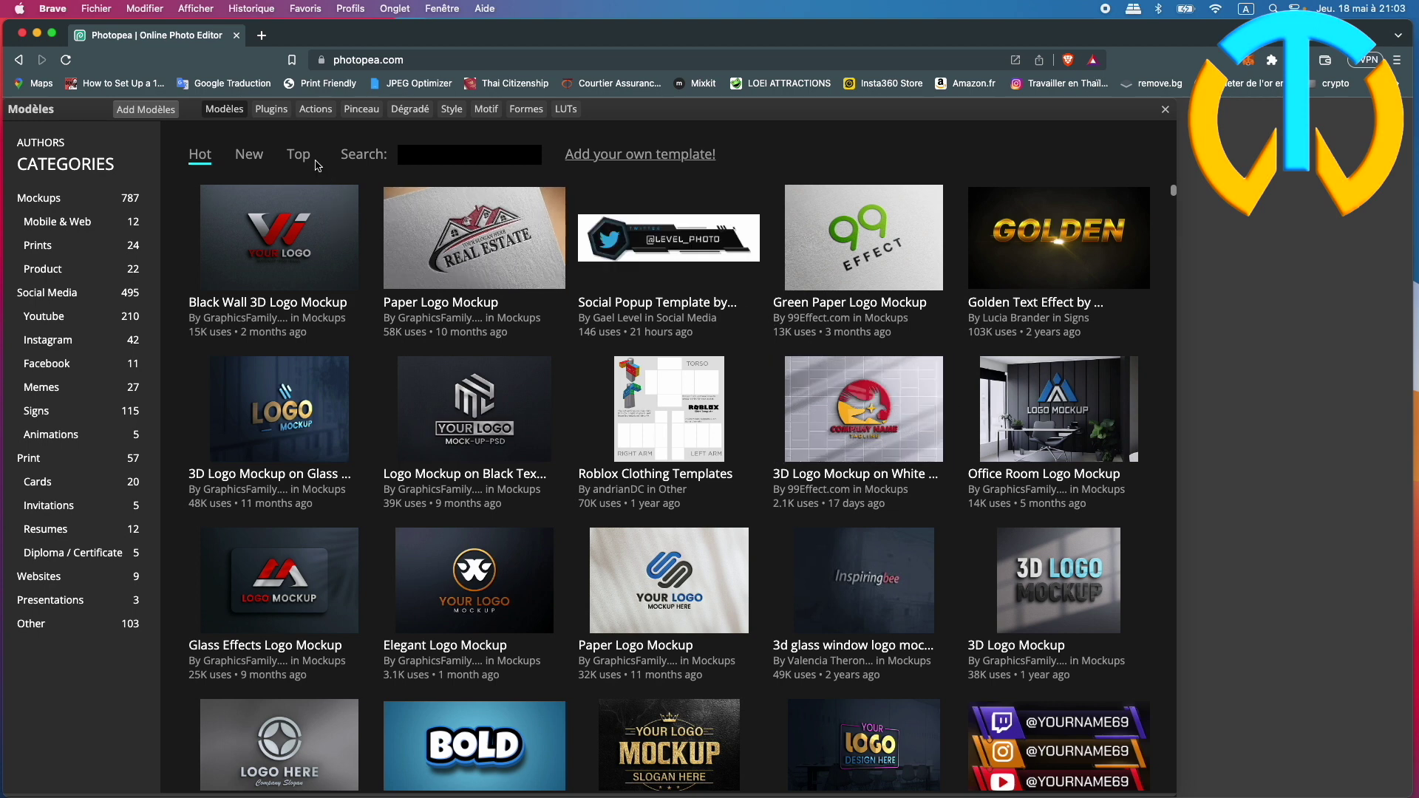
click(272, 110)
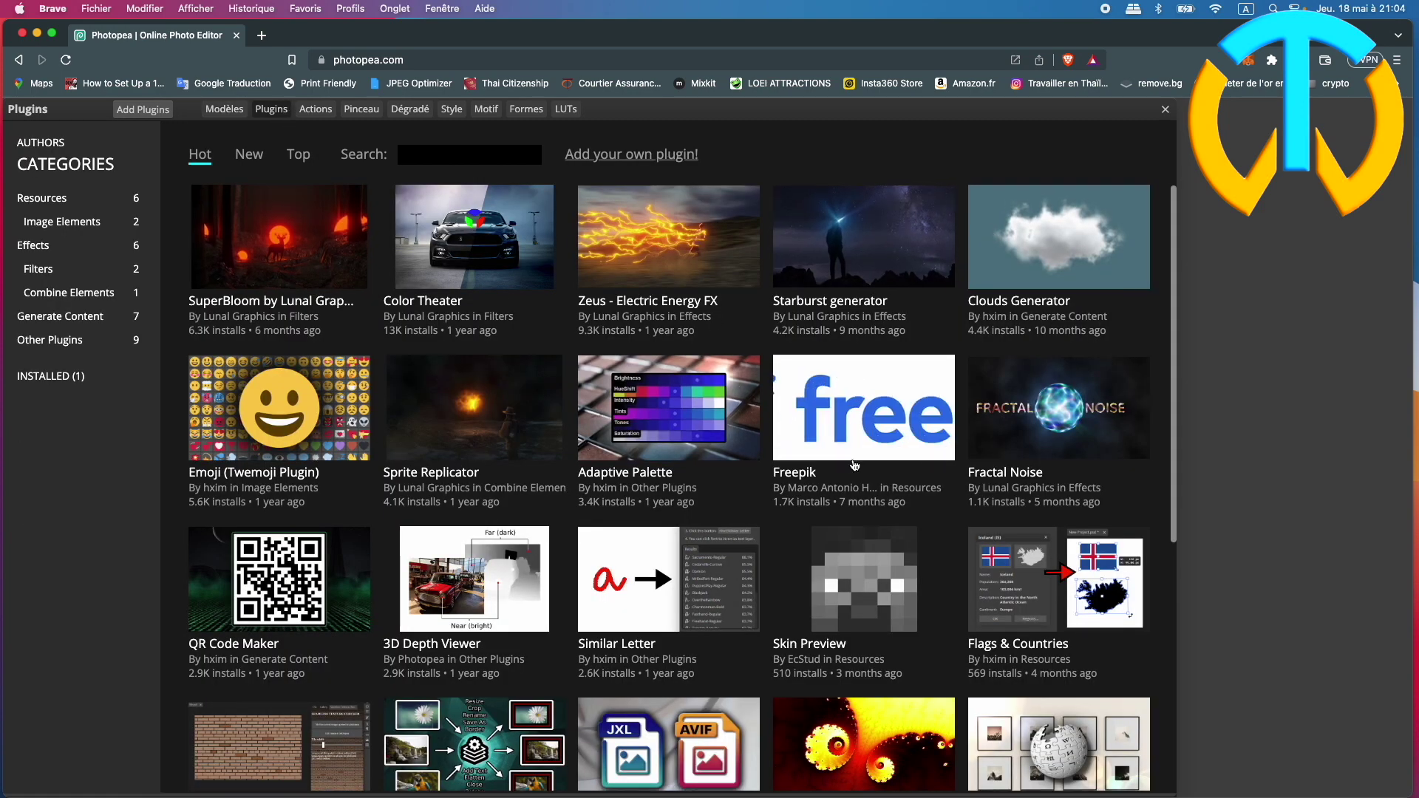
scroll(855, 464, down, 5)
scroll(855, 464, up, 8)
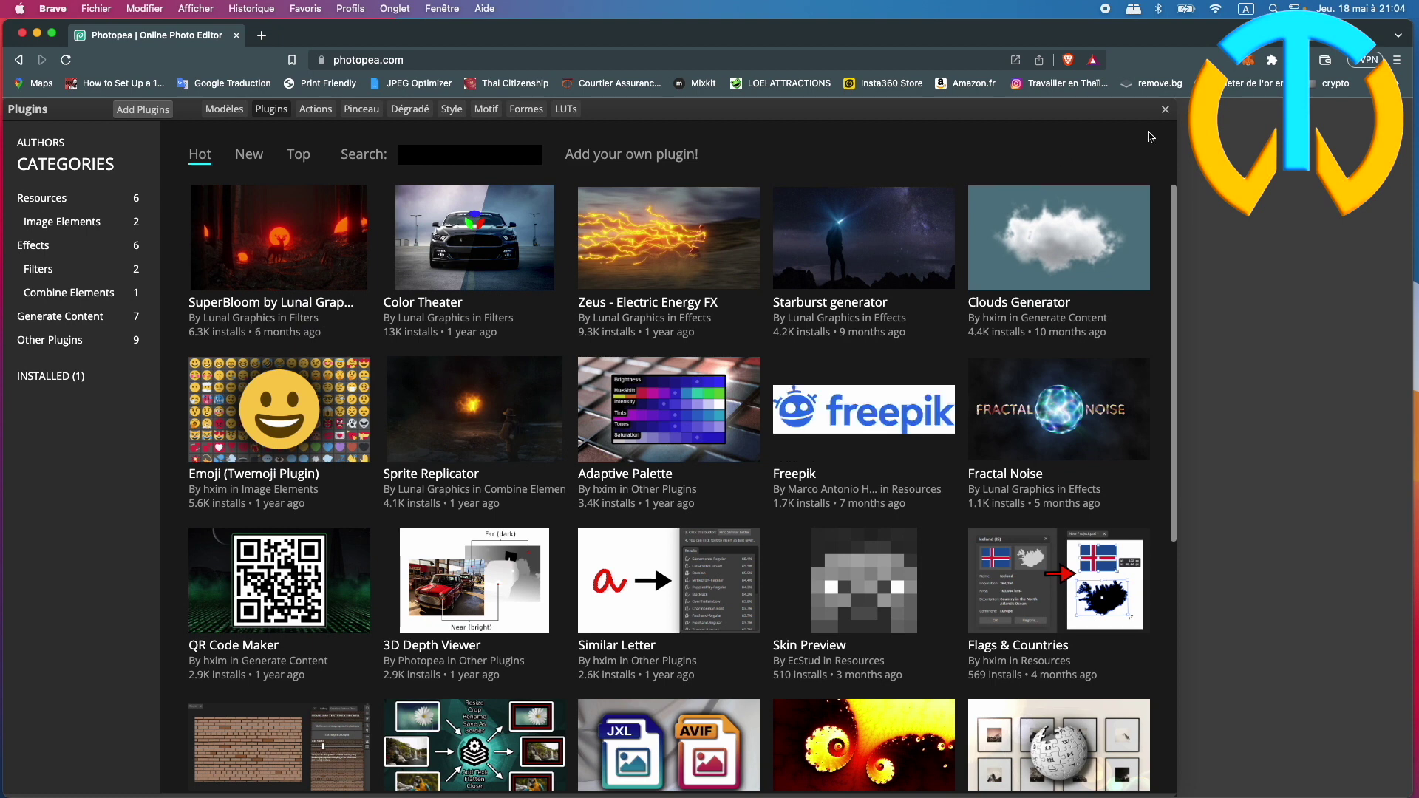
click(1165, 112)
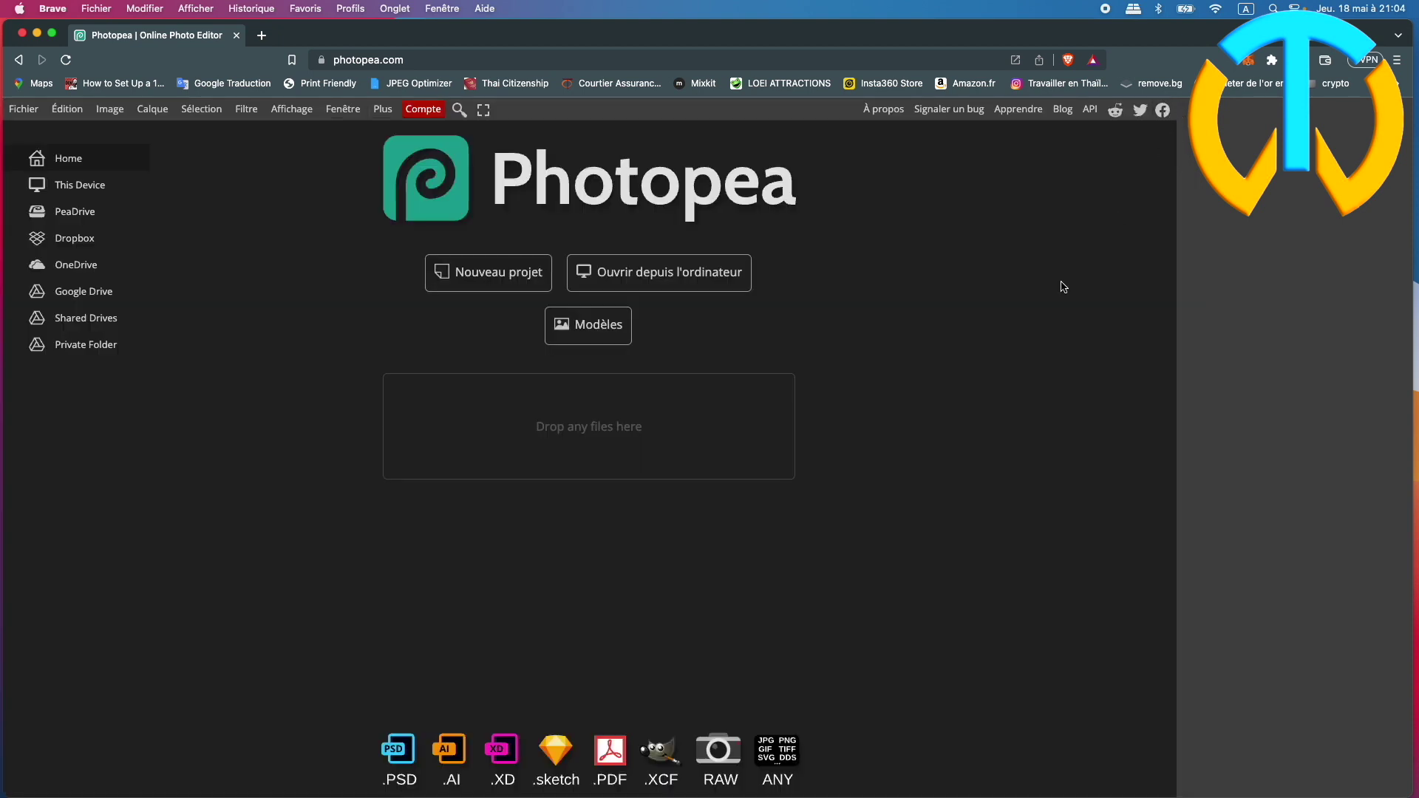
Step: Create a new 1280×720 project holding the pointing-man cutout on white
click(494, 286)
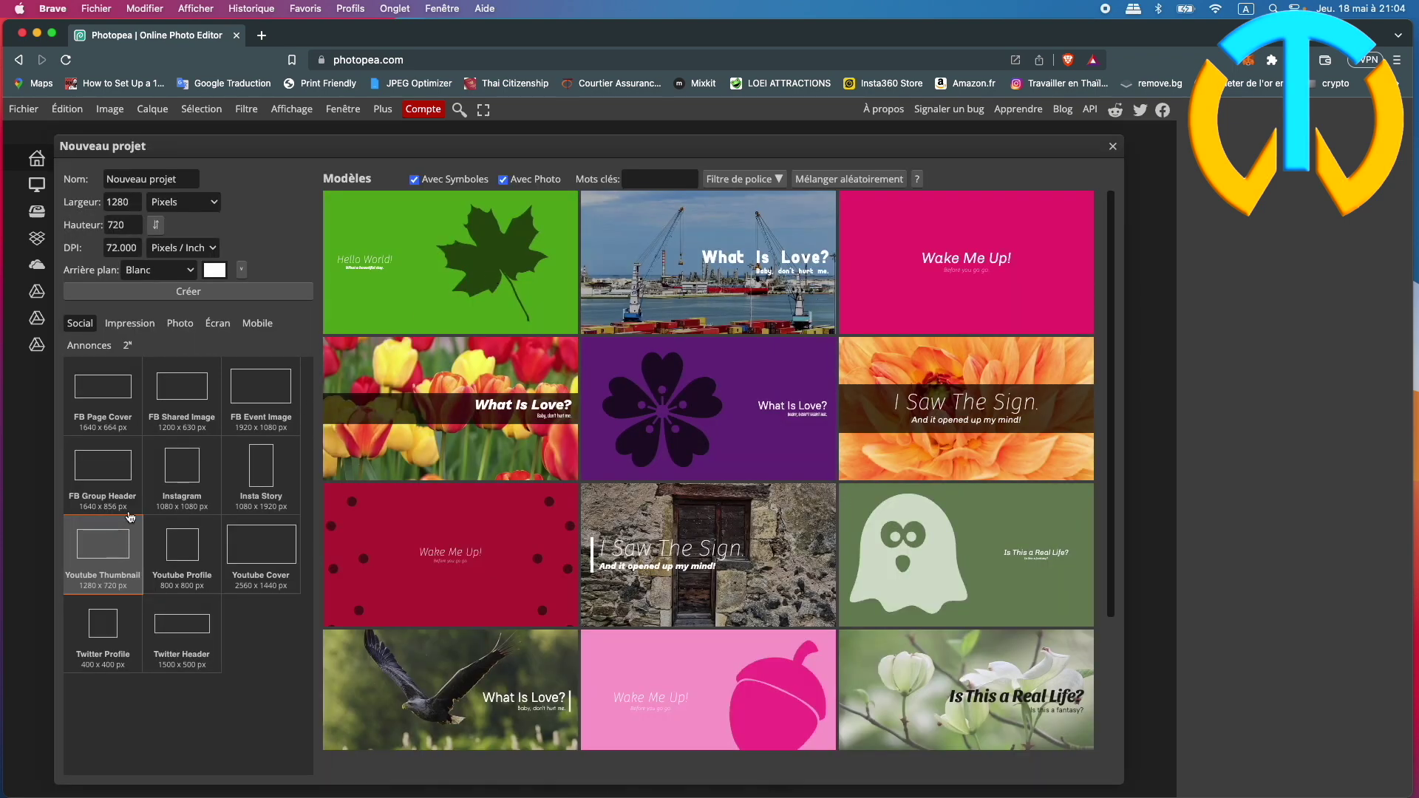
click(195, 294)
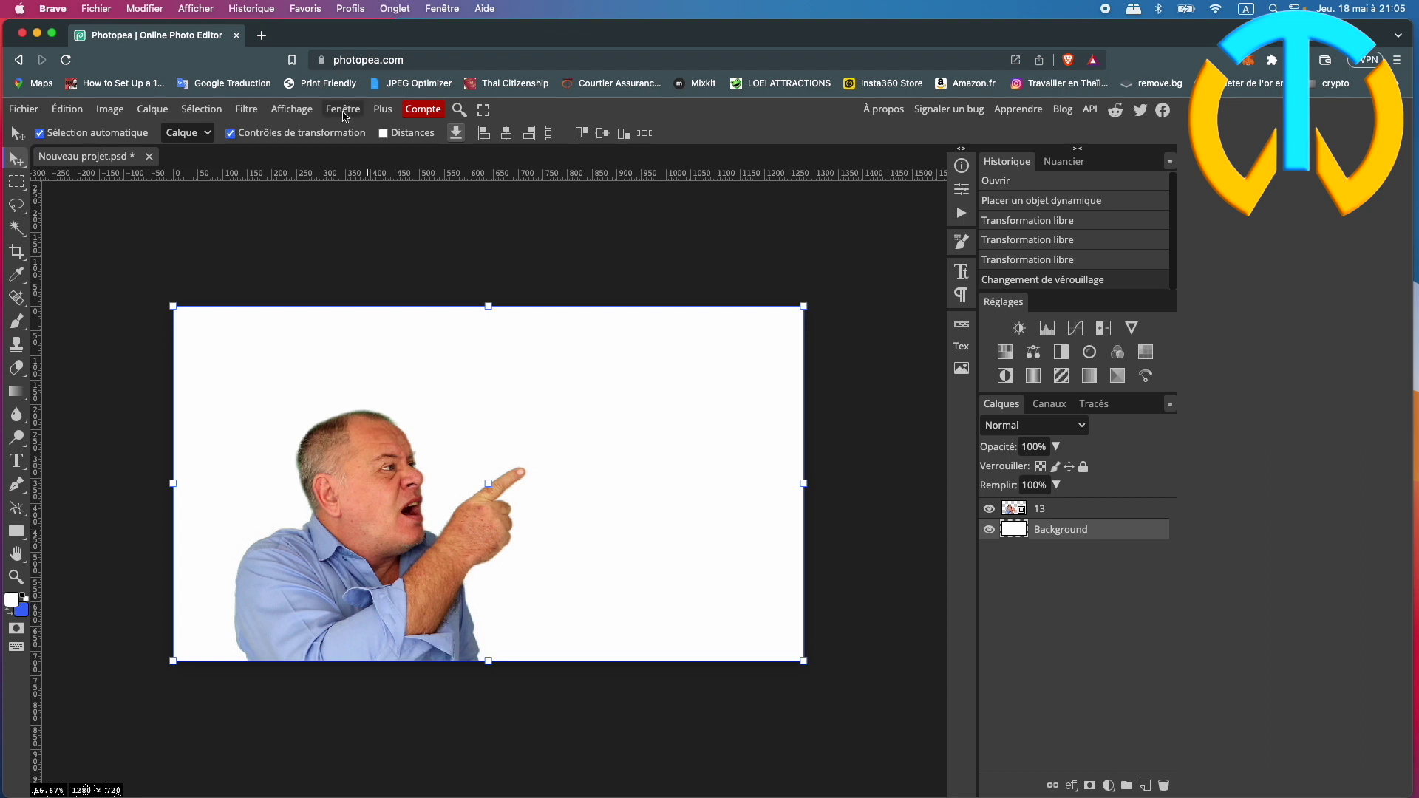
click(343, 109)
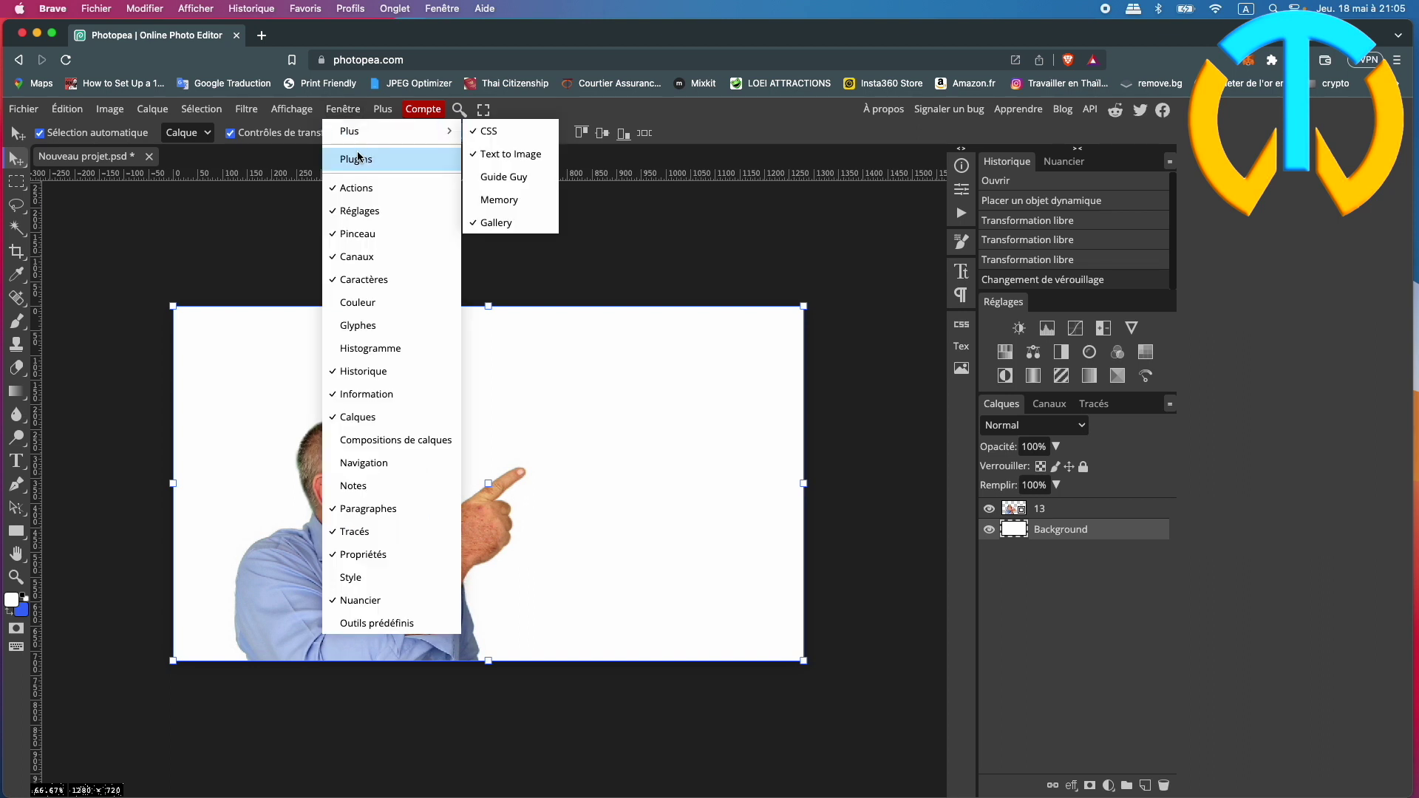
Step: Install the Emoji (Twemoji Plugin) from the Plugins gallery and close the gallery
click(356, 159)
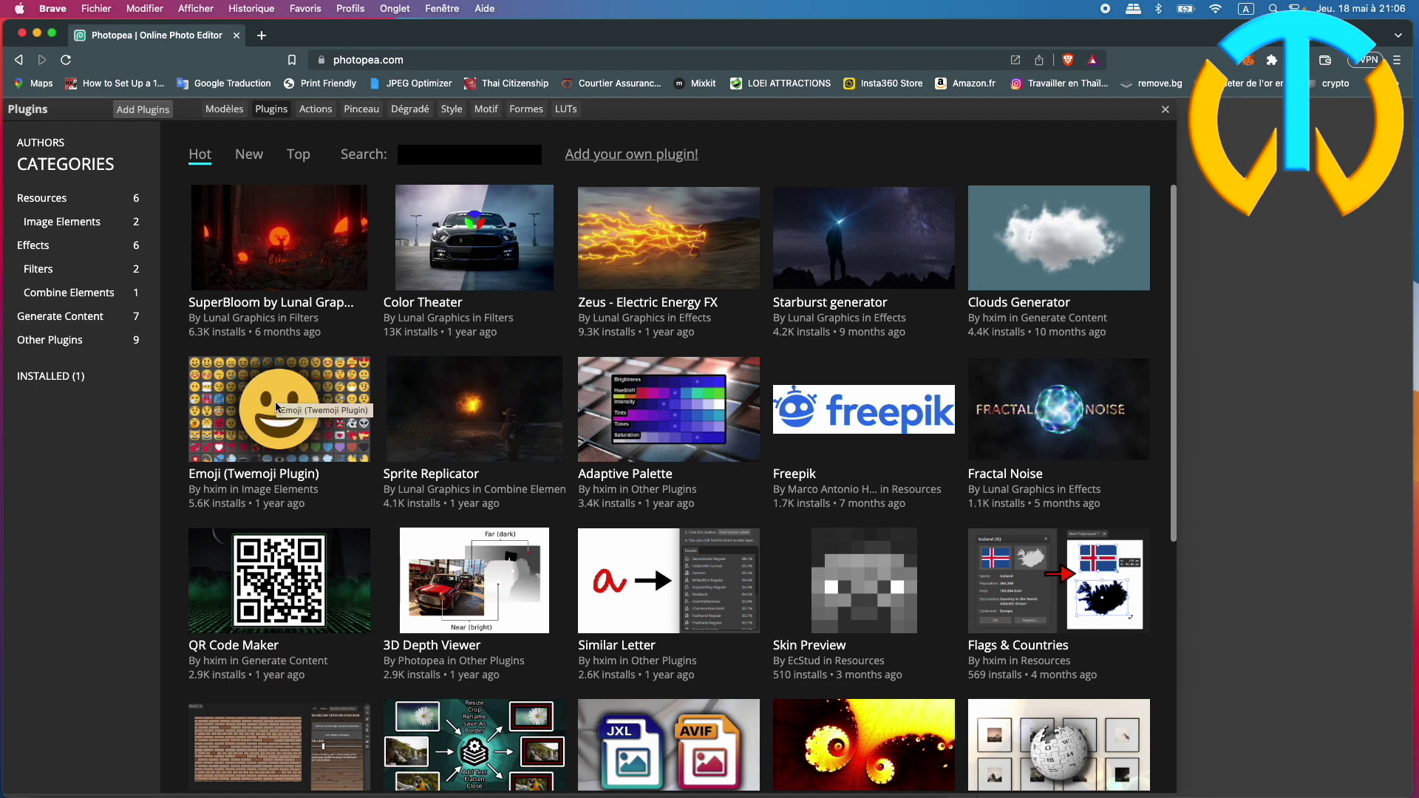
click(275, 401)
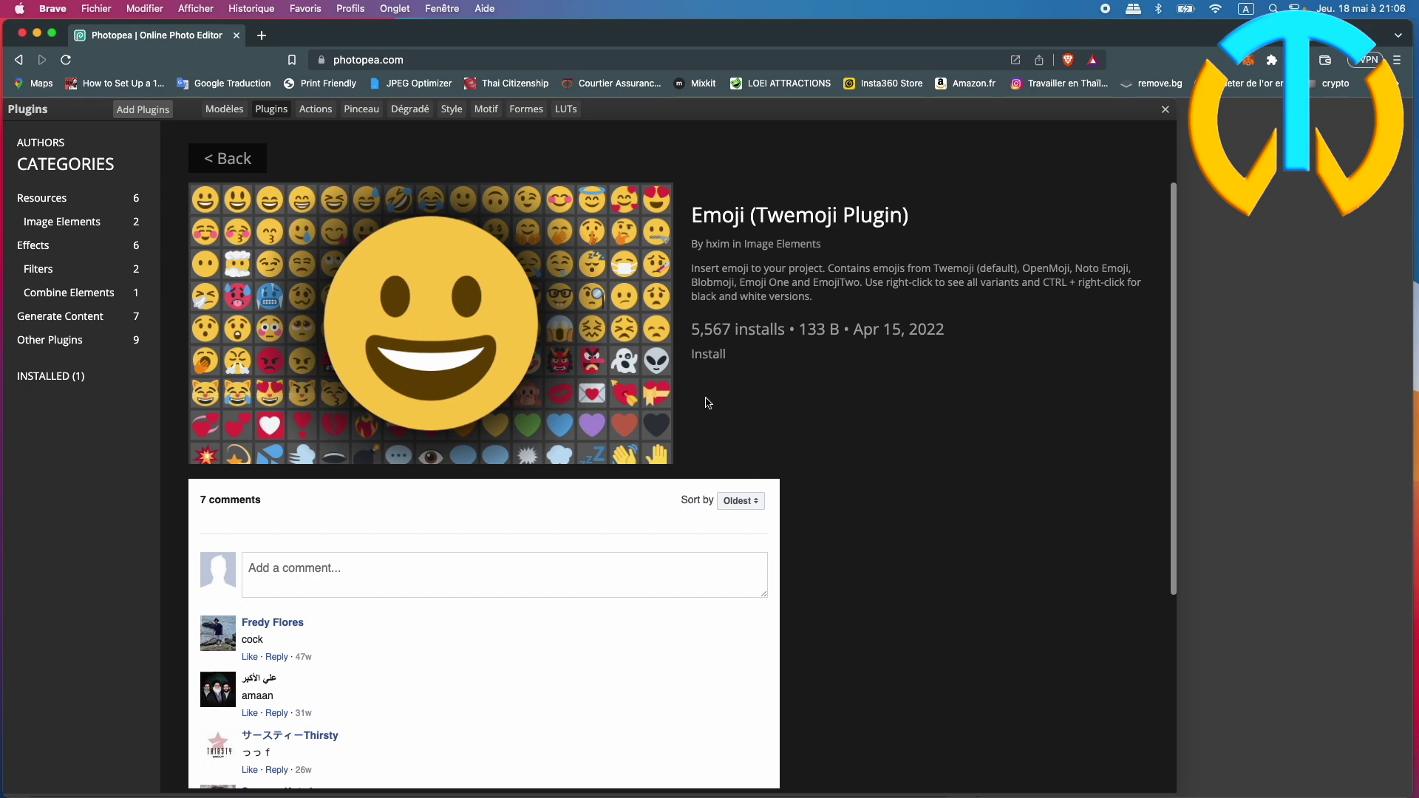
click(709, 362)
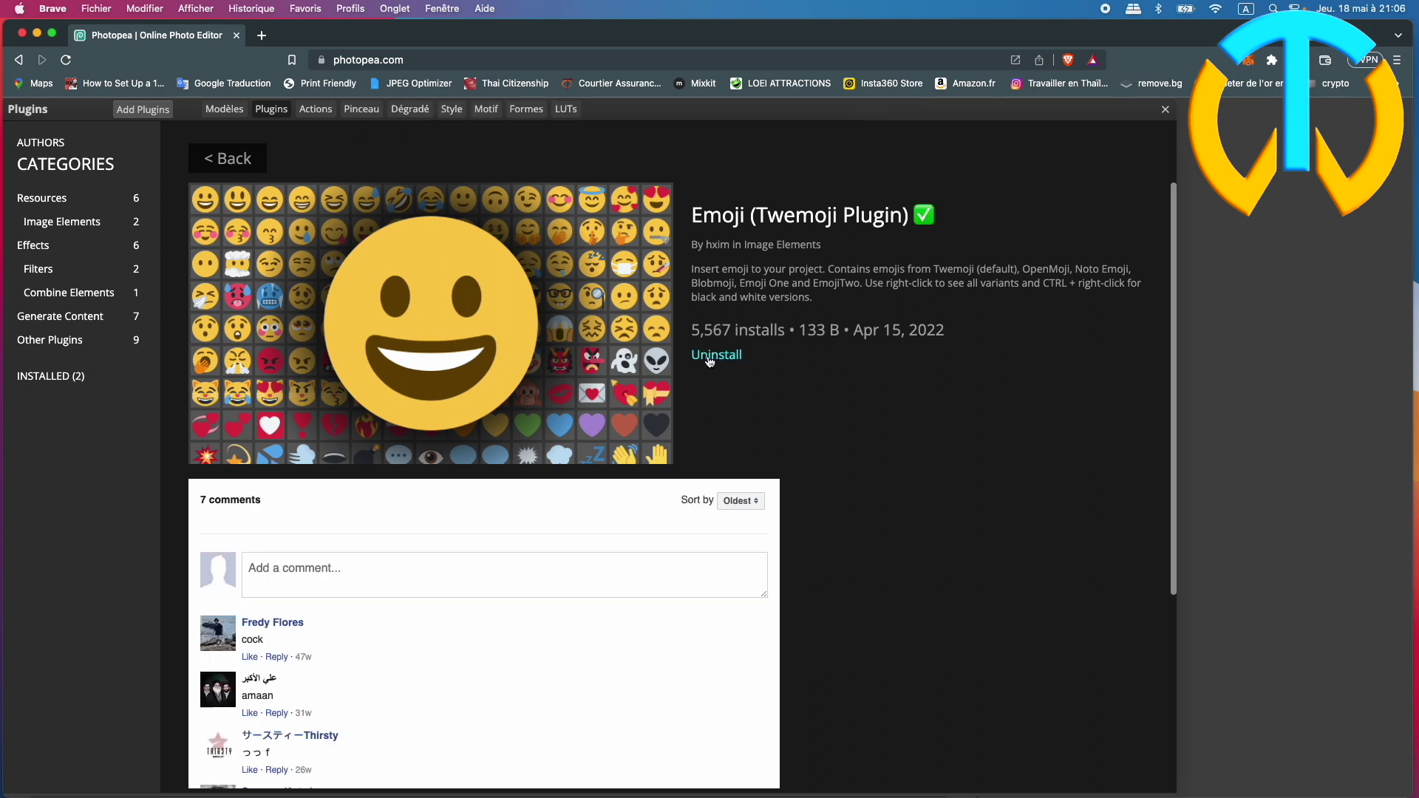
click(1165, 111)
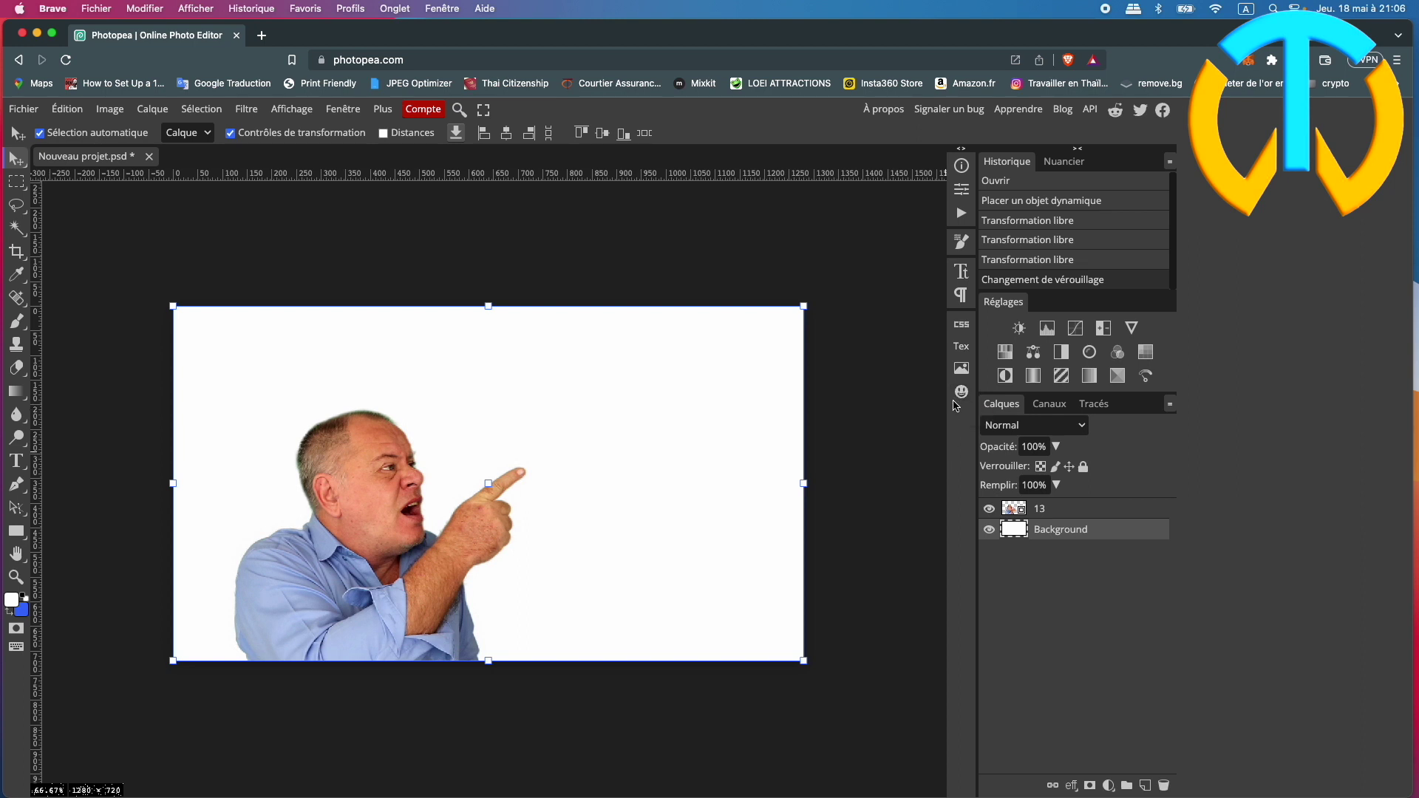
Step: Open the emoji picker and load the first extra batch of emojis
click(962, 394)
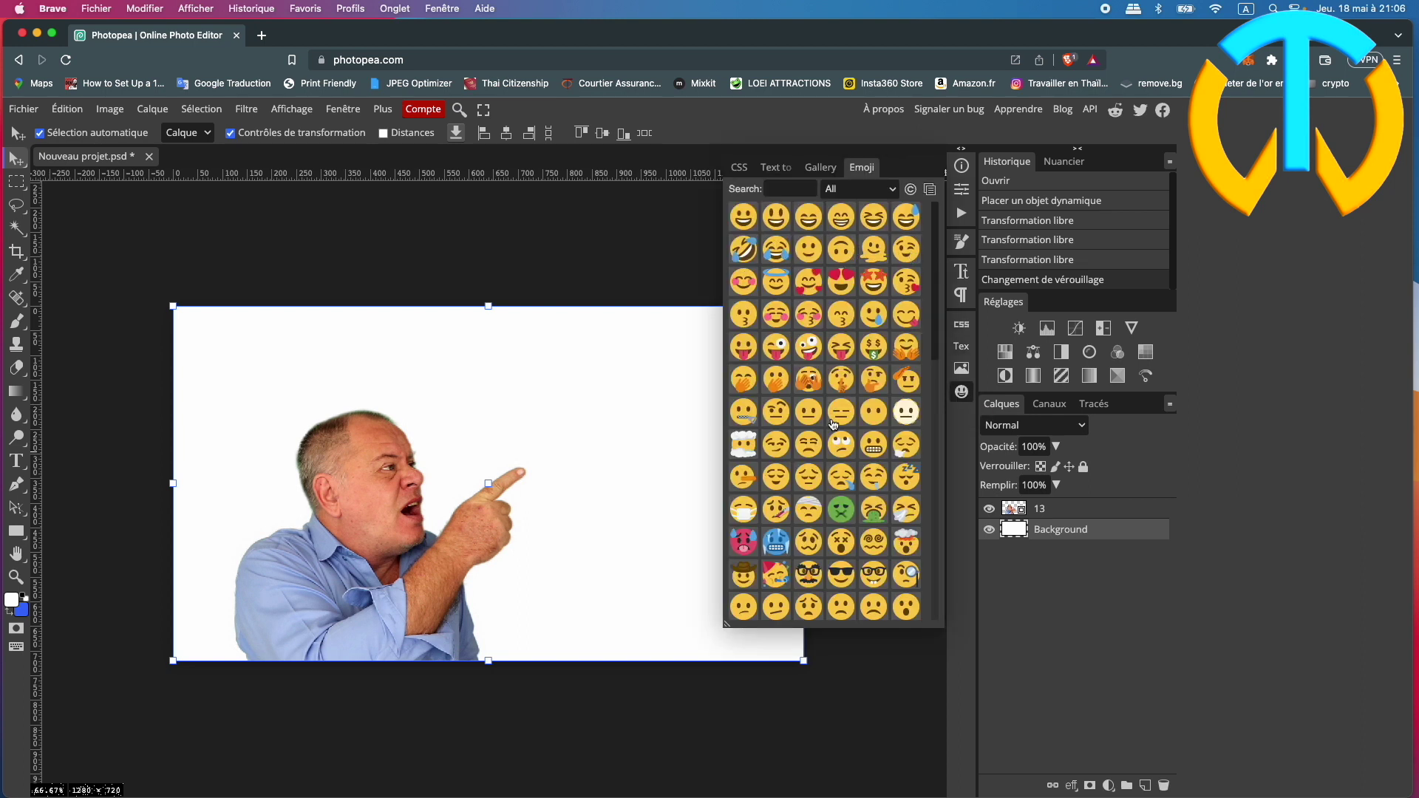
scroll(835, 425, down, 2)
scroll(835, 425, down, 2)
scroll(835, 425, down, 3)
scroll(834, 425, down, 3)
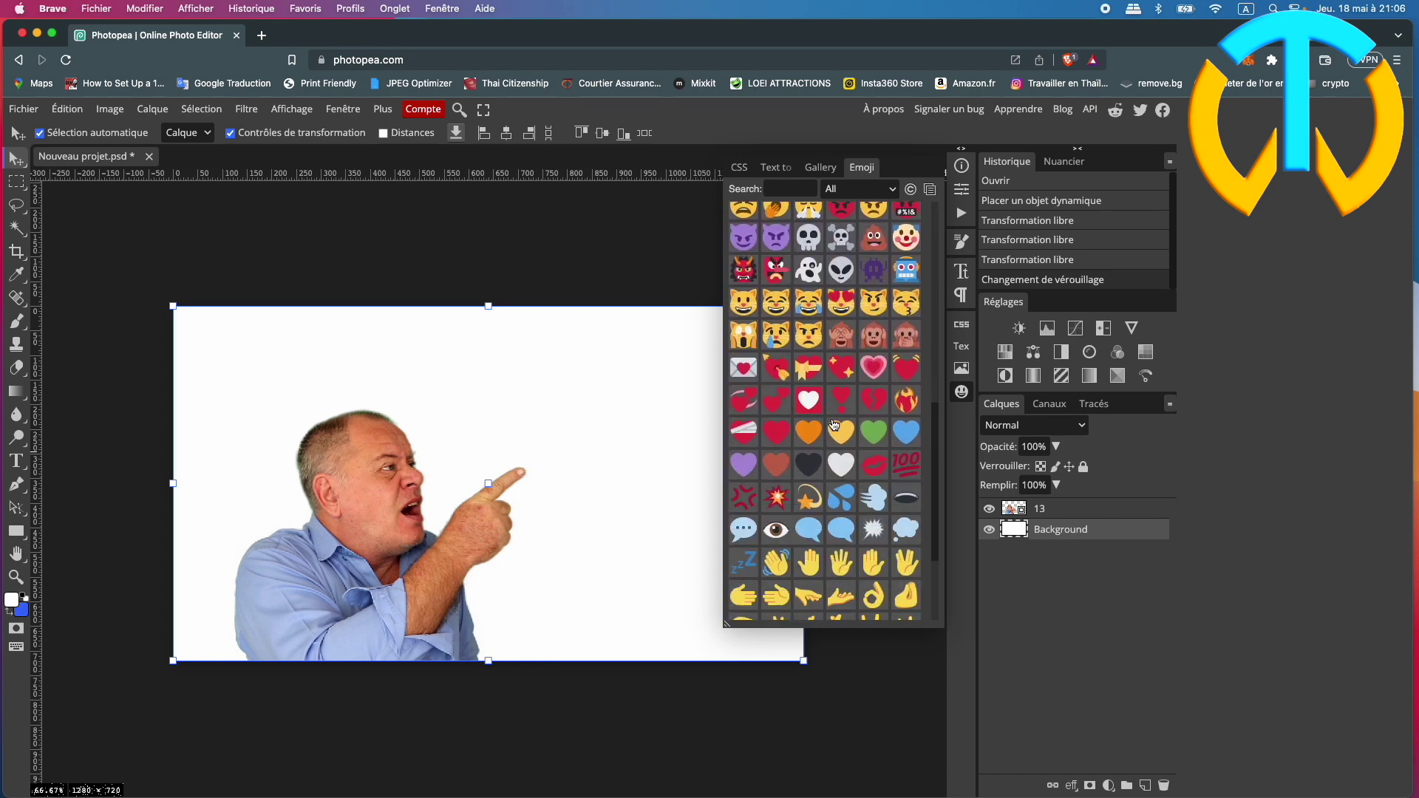
scroll(835, 425, down, 2)
scroll(826, 340, up, 2)
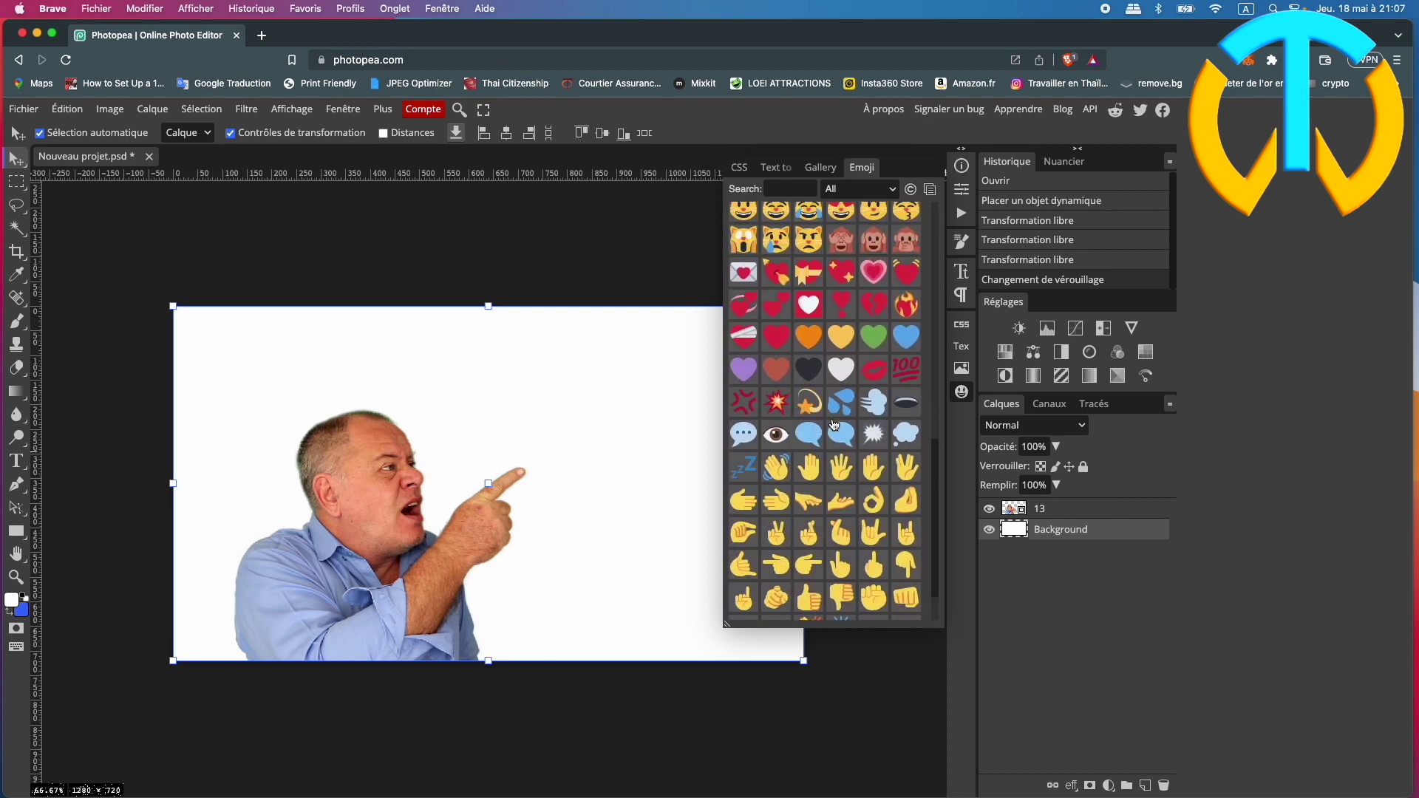
scroll(824, 444, down, 2)
click(830, 603)
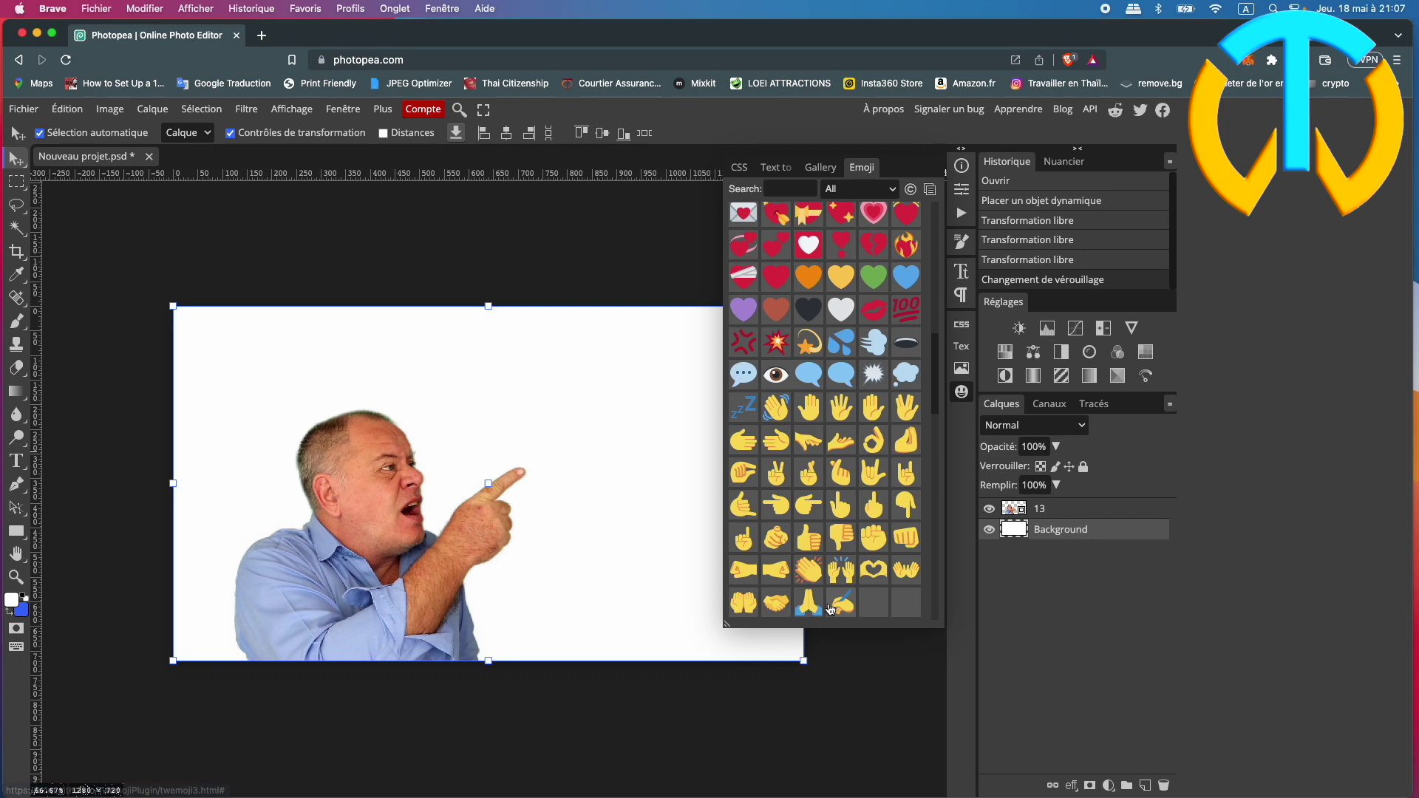
Step: Load two more emoji batches, then scroll back up to the smiley faces
scroll(879, 581, down, 3)
scroll(879, 581, down, 3)
scroll(879, 581, down, 3)
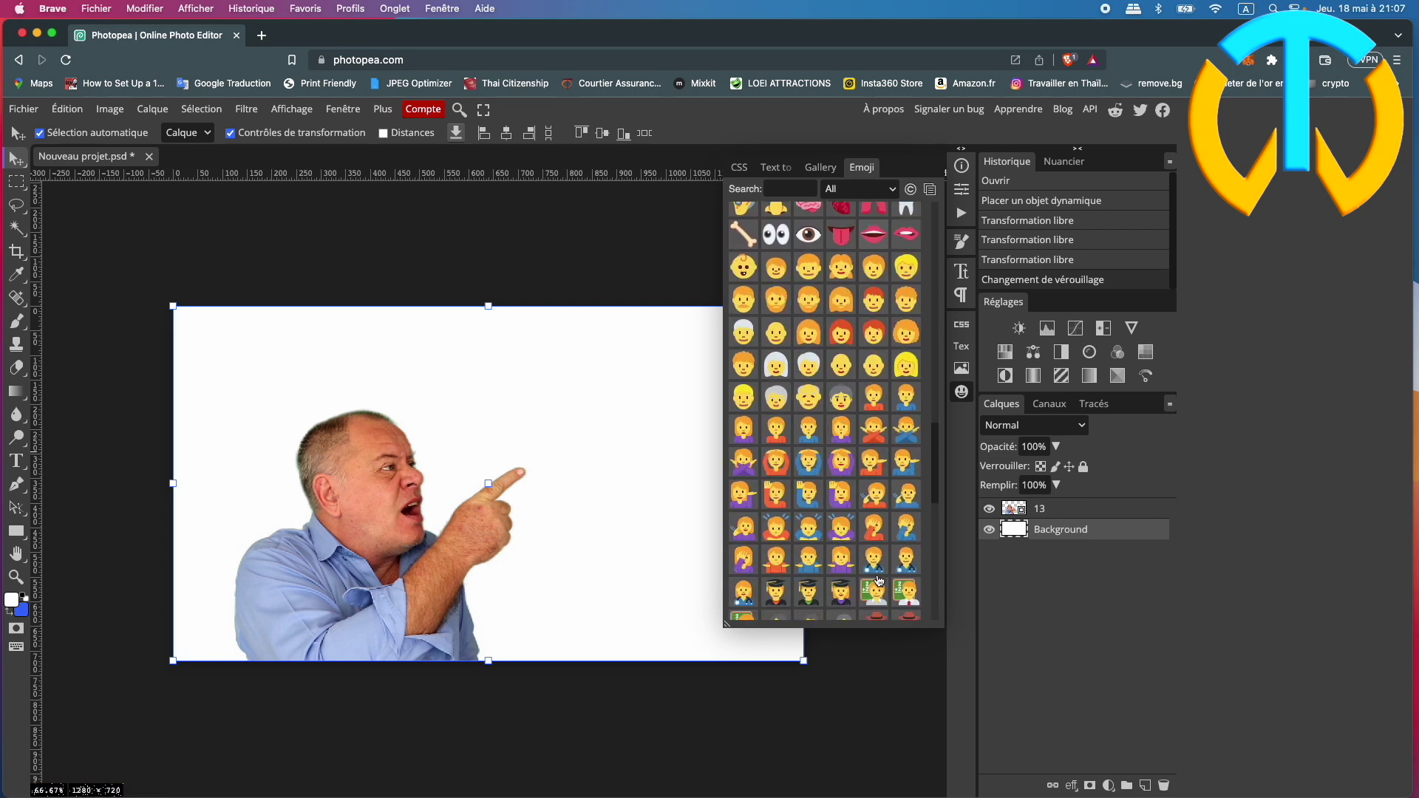
scroll(879, 580, down, 3)
scroll(879, 581, down, 3)
scroll(878, 581, down, 3)
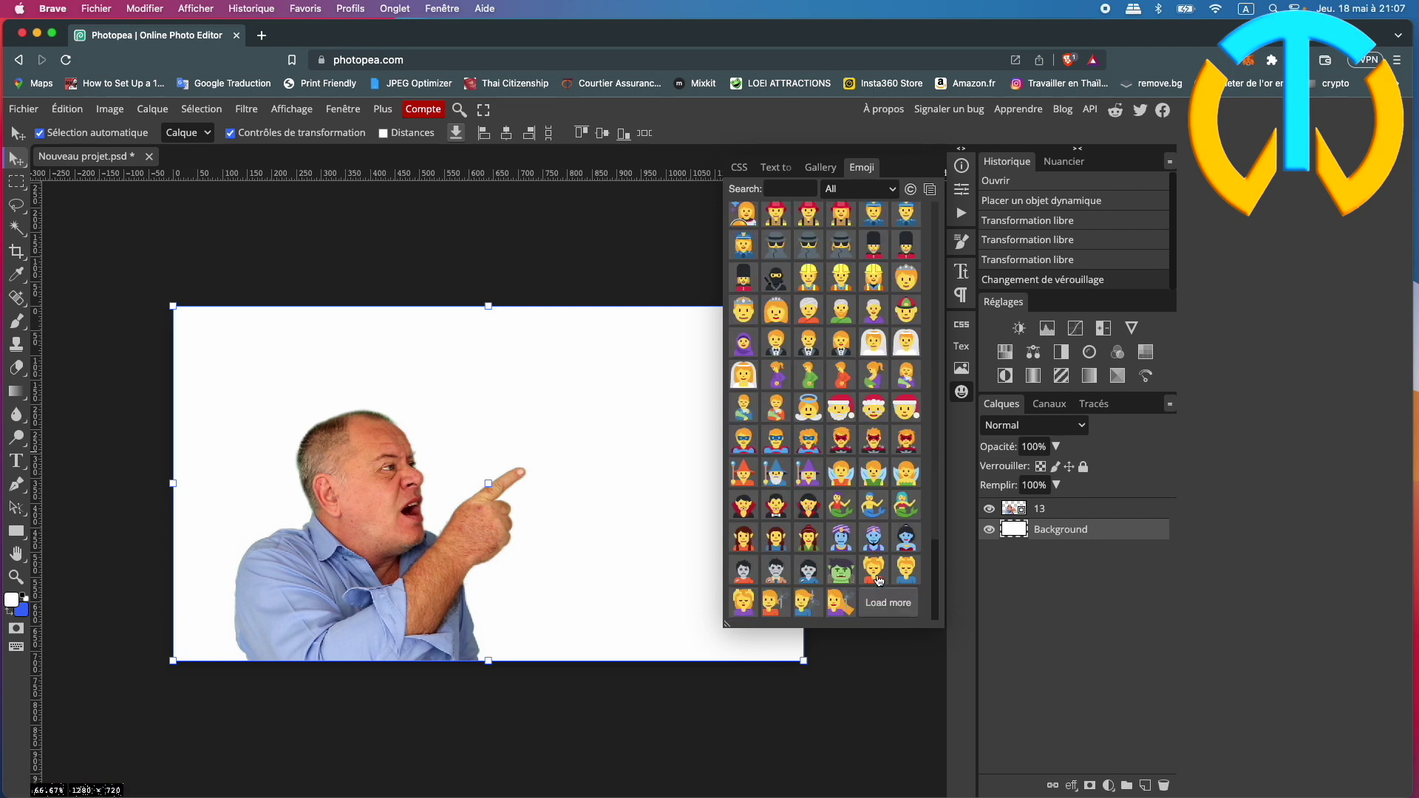
click(886, 607)
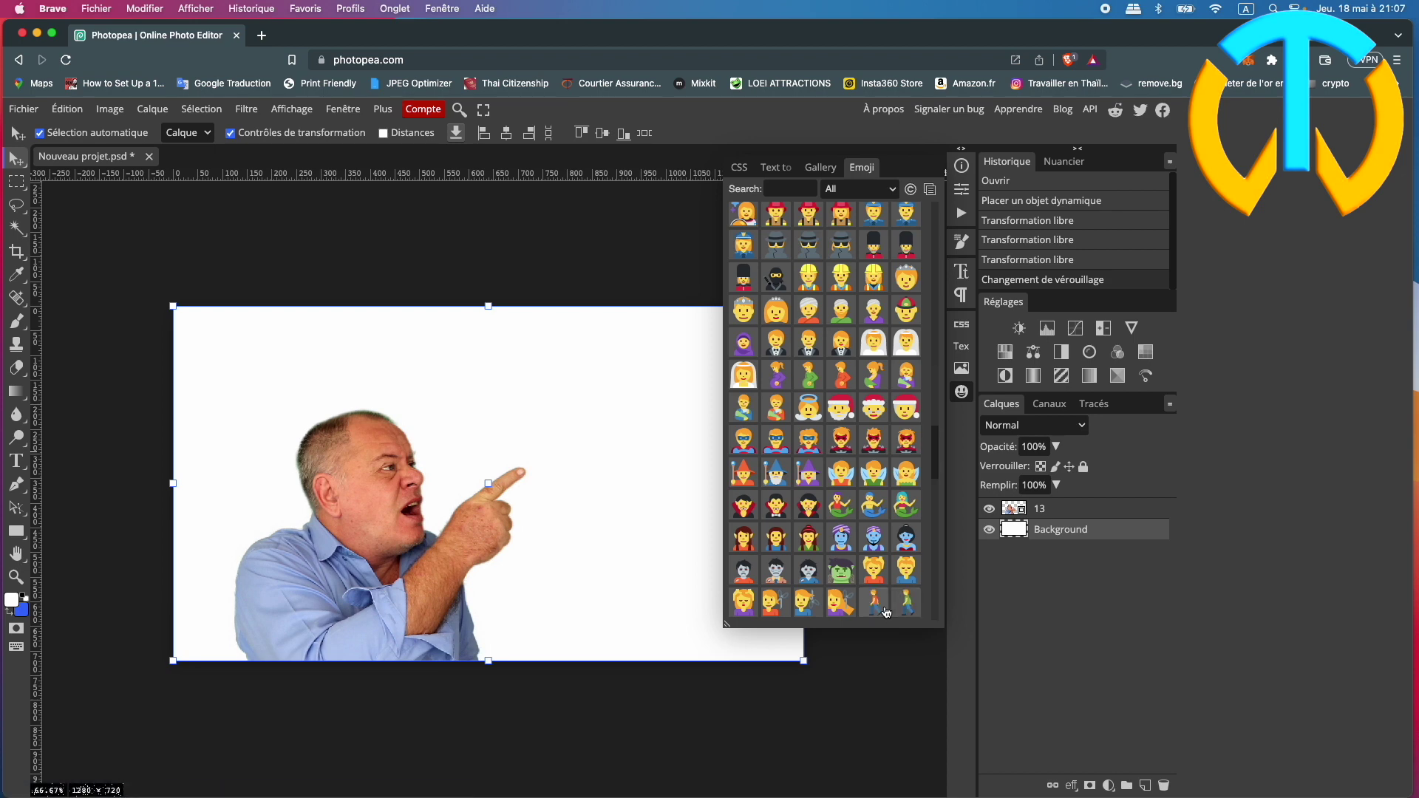
scroll(882, 606, down, 5)
scroll(882, 606, down, 5)
scroll(882, 606, down, 5)
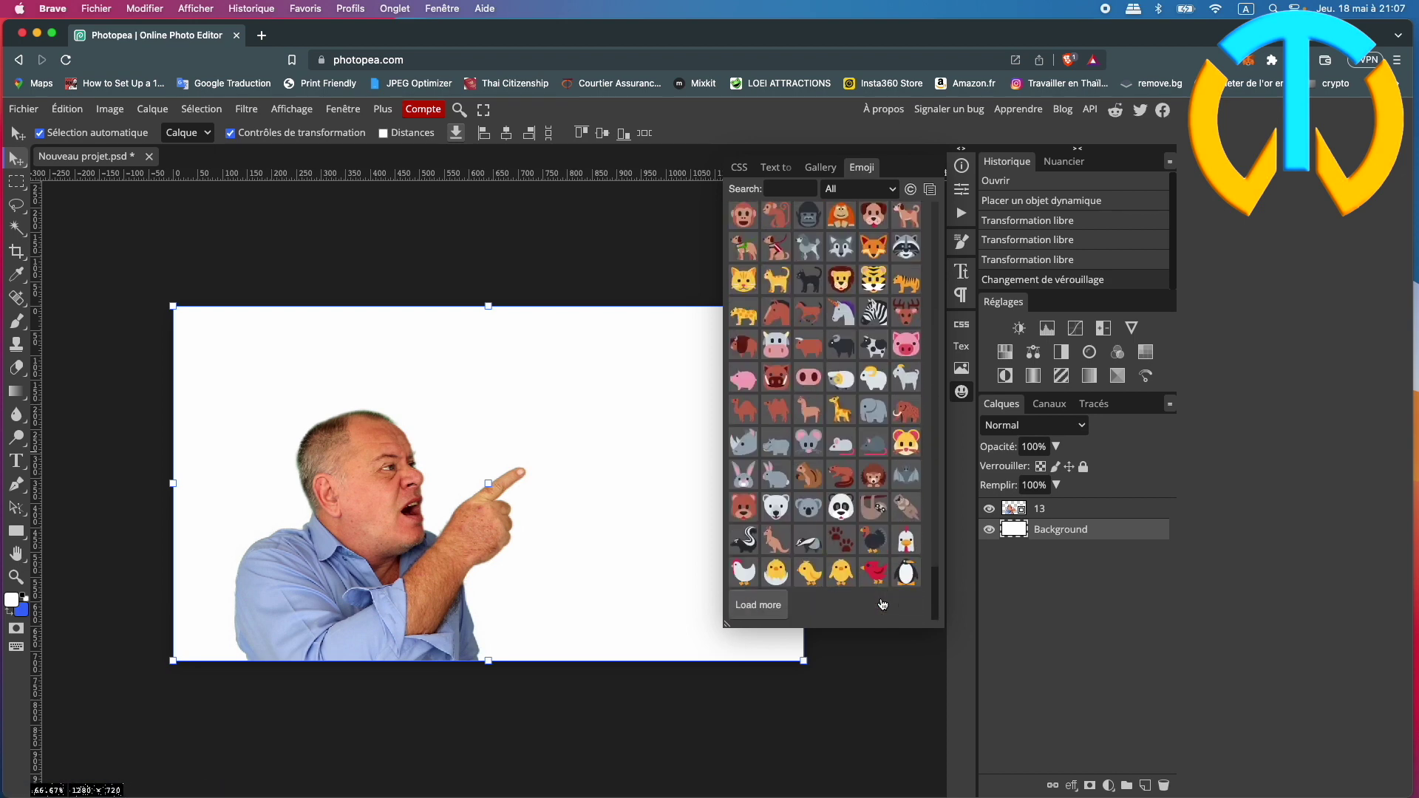
click(758, 604)
scroll(783, 591, down, 5)
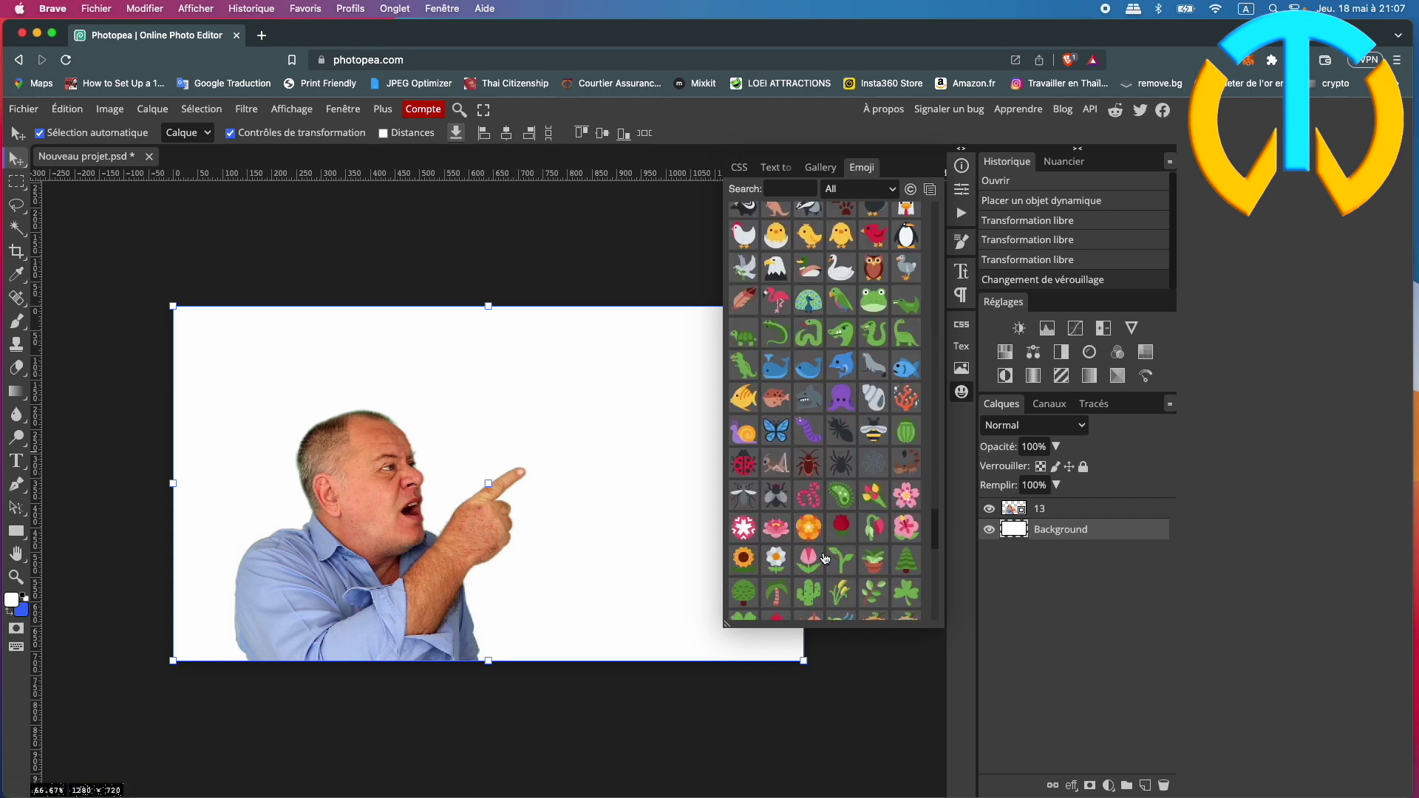
scroll(830, 558, up, 10)
scroll(829, 558, up, 10)
scroll(829, 559, up, 5)
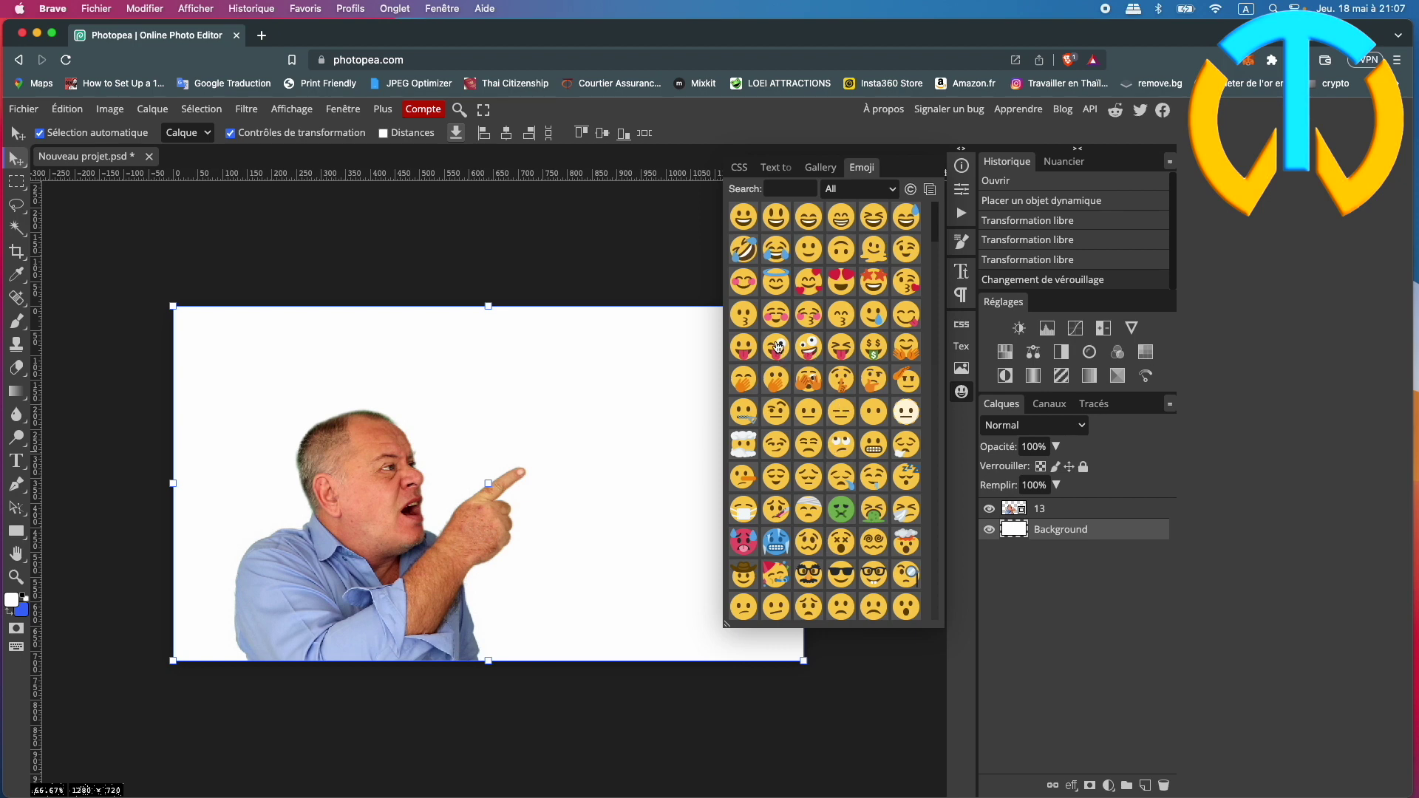
Step: Place the winking tongue-out emoji, resize it to about 210 px, and move it top-right
click(778, 346)
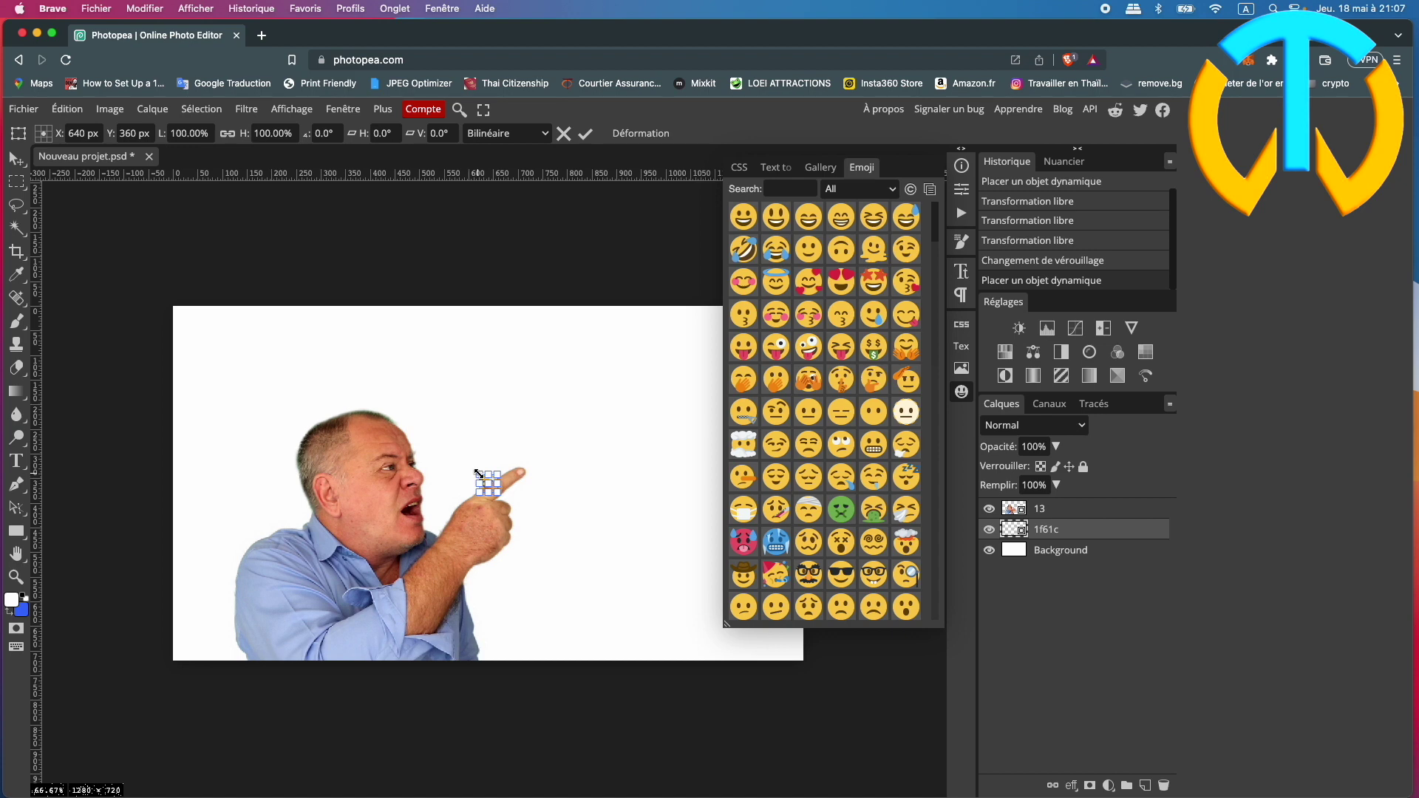
mouse_move(477, 473)
mouse_down()
mouse_move(422, 382)
mouse_move(439, 398)
mouse_move(635, 408)
mouse_up()
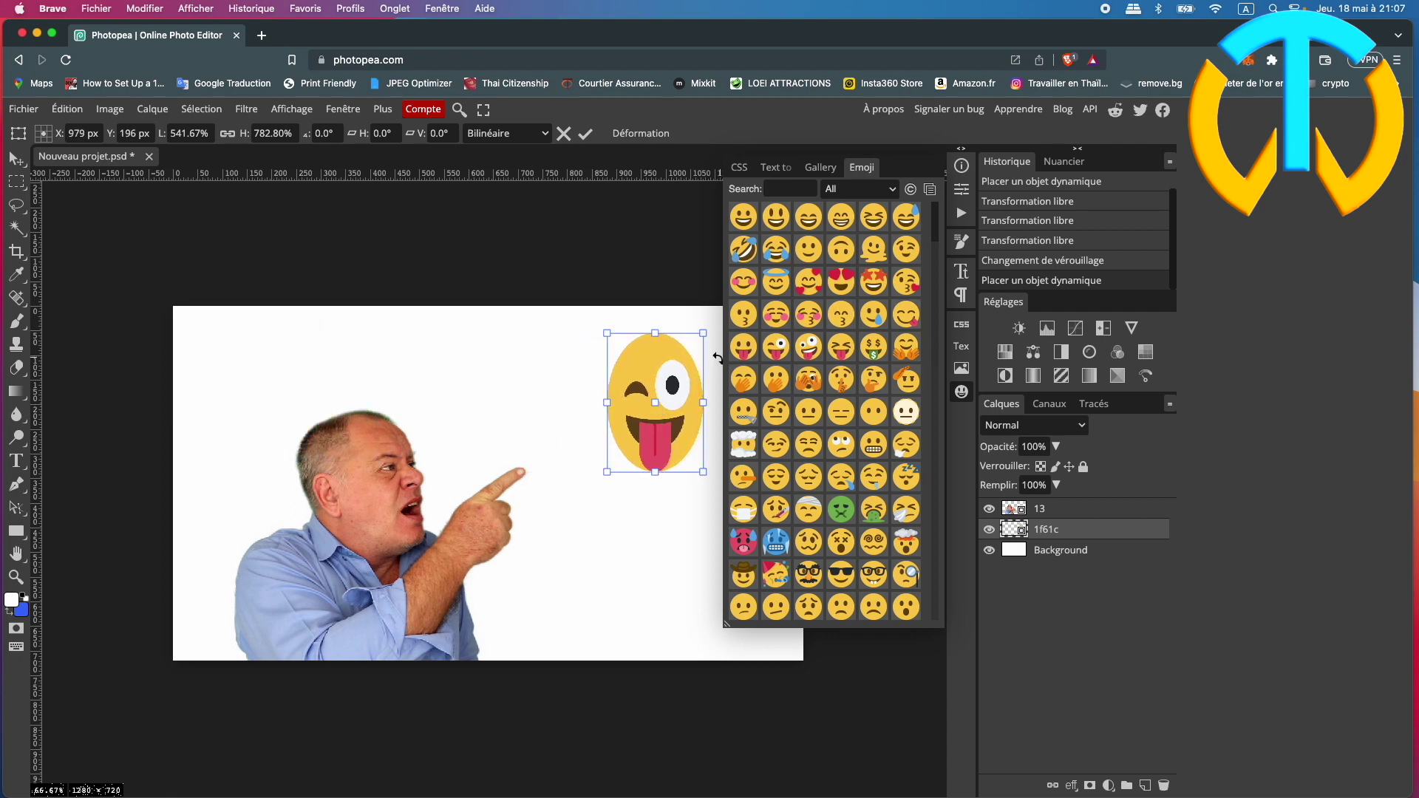
click(961, 393)
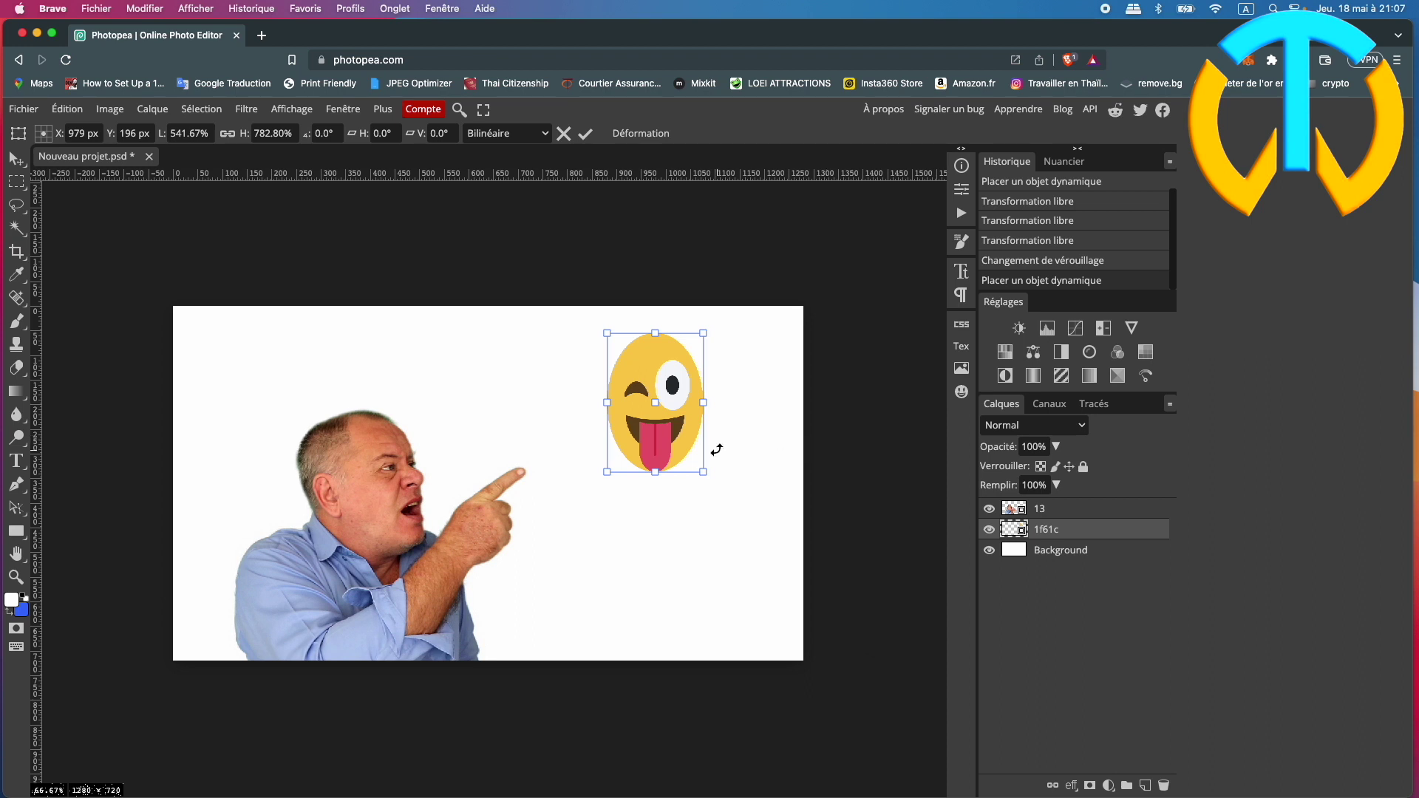
drag(703, 403, 740, 403)
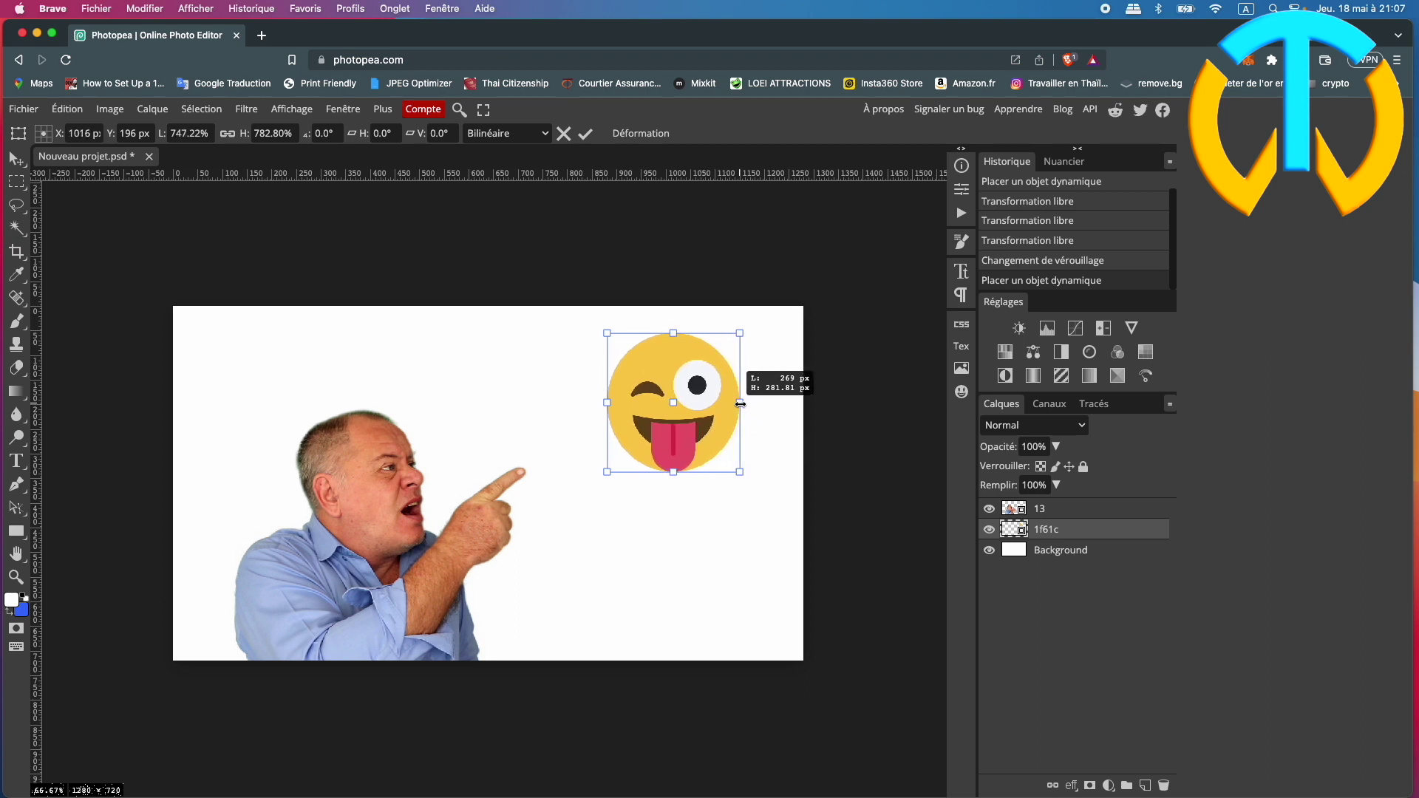
drag(607, 470, 647, 430)
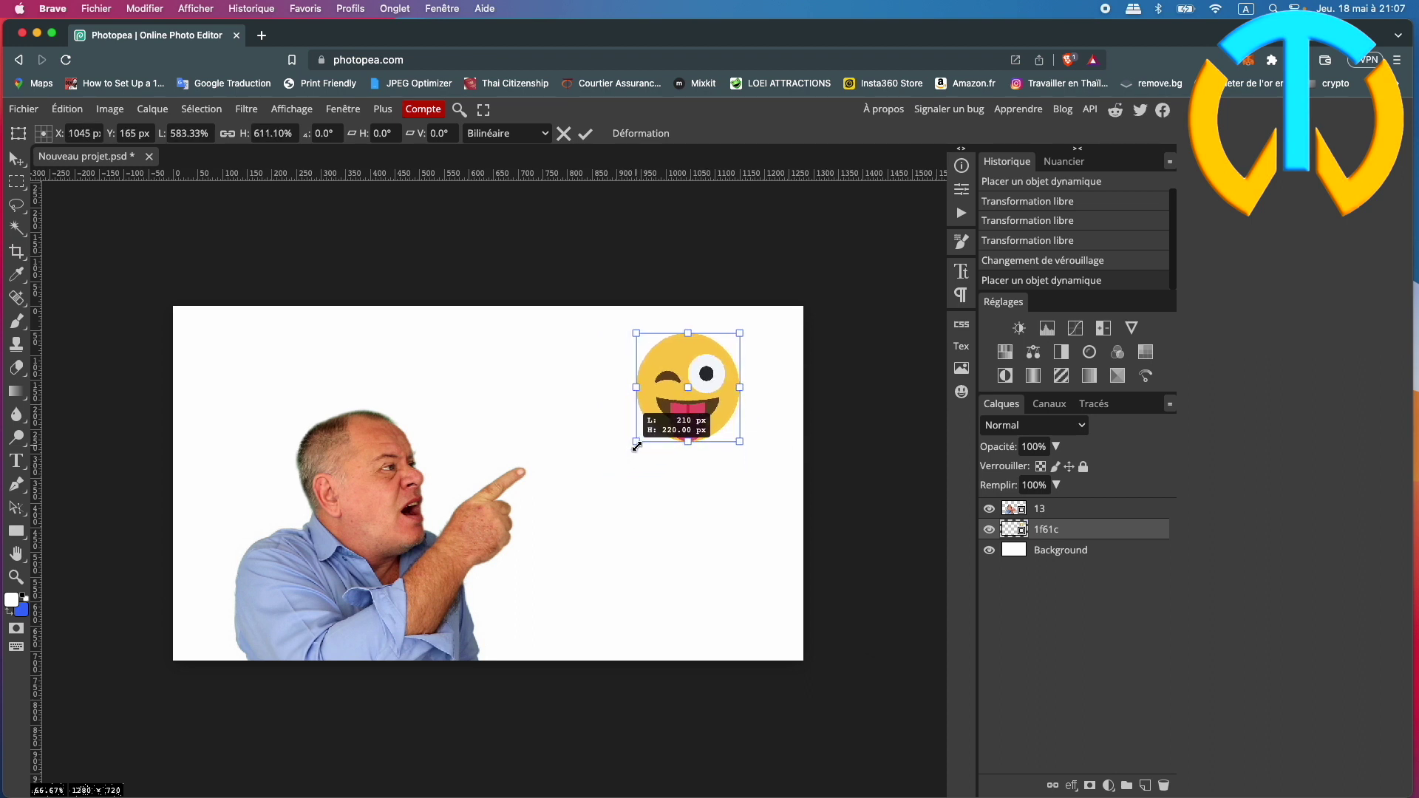
drag(703, 382, 737, 371)
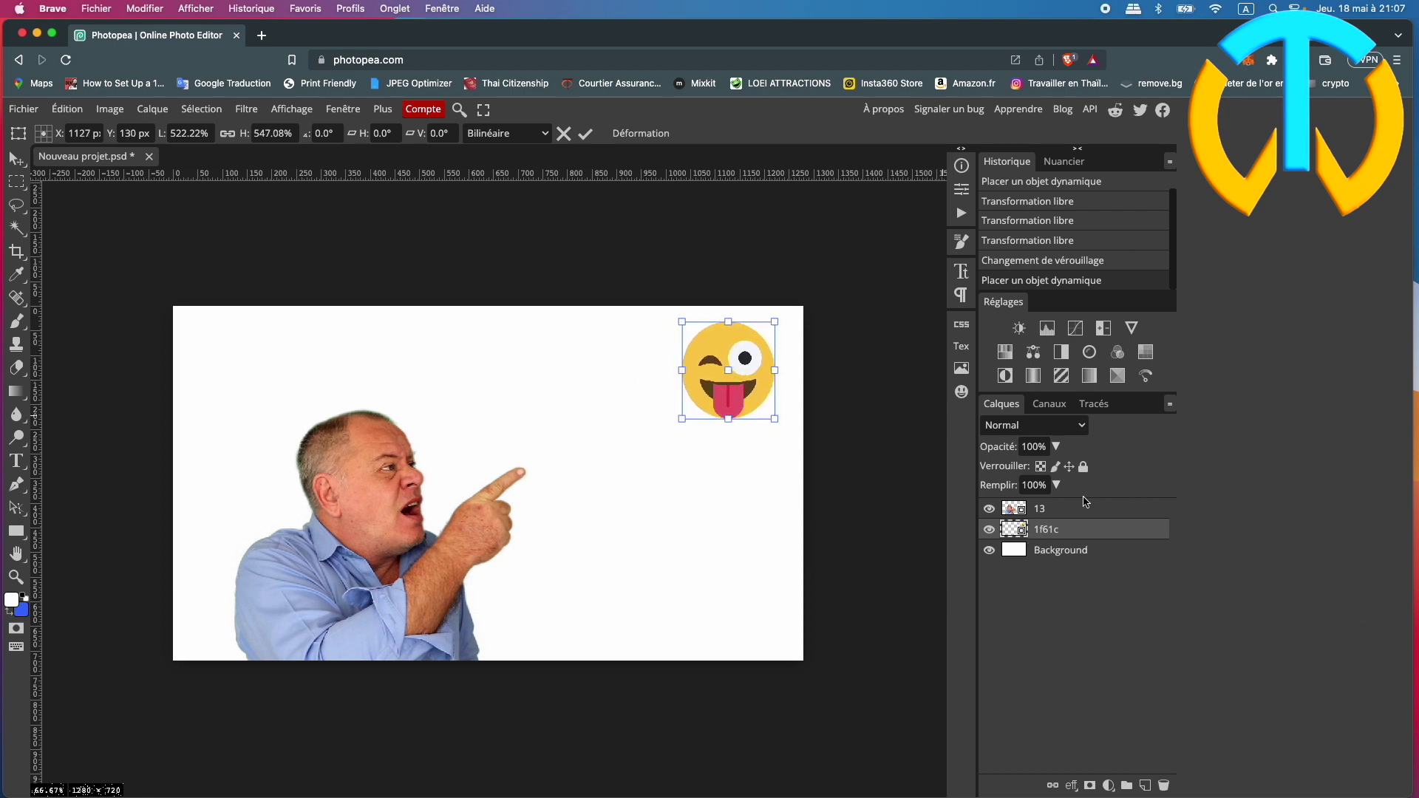
Step: Enable Biseautage & estampage and Ombre portée in the 1f61c layer styles
double_click(1154, 533)
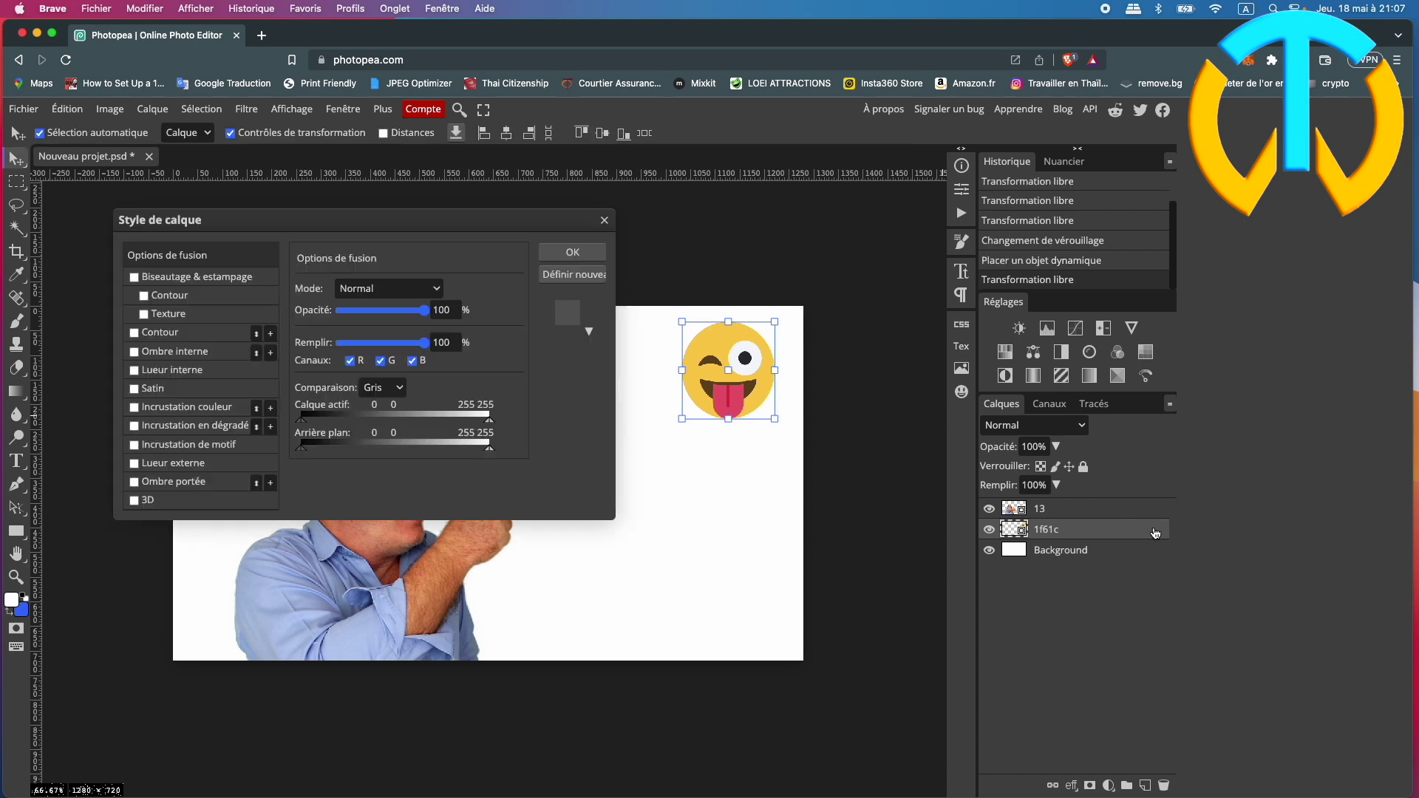
drag(486, 222, 1208, 230)
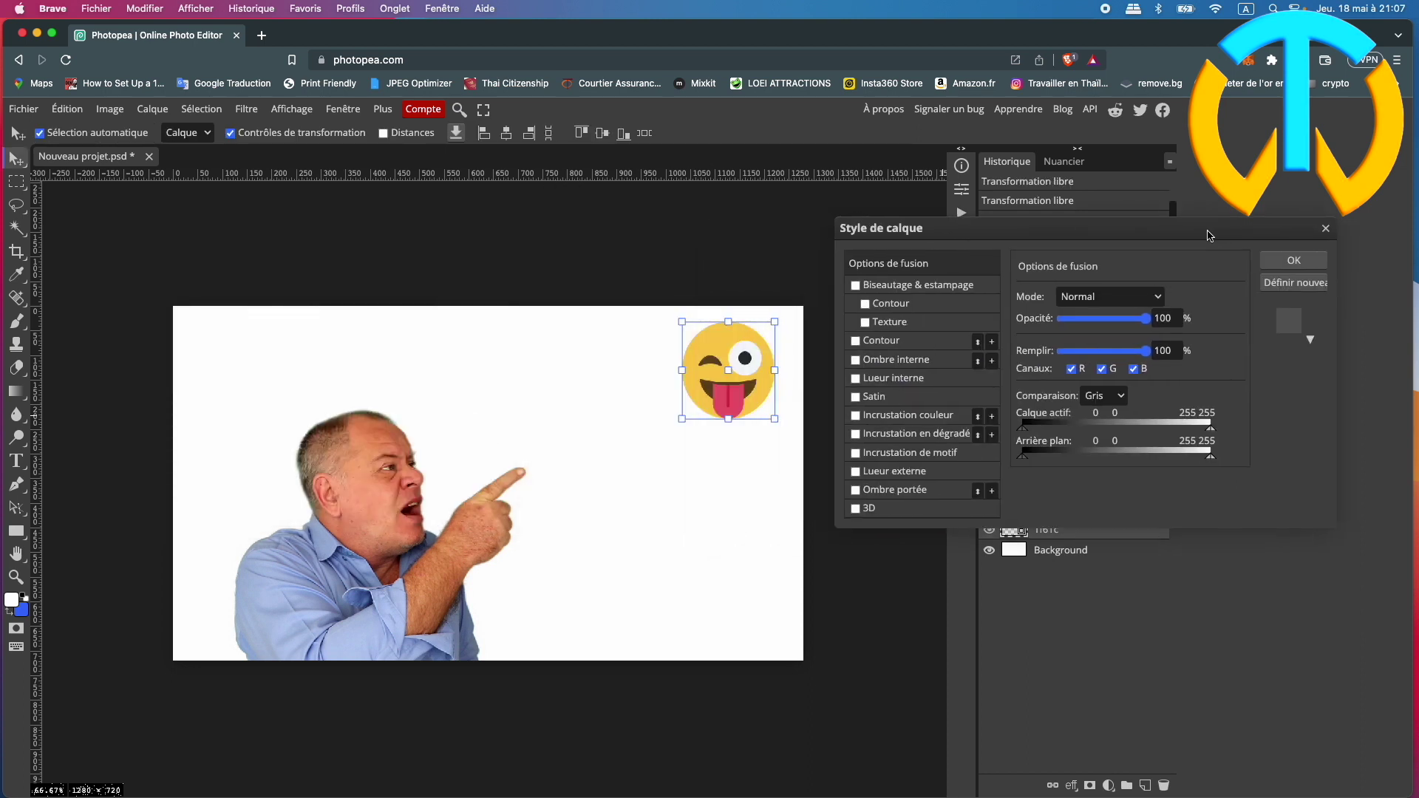
click(857, 285)
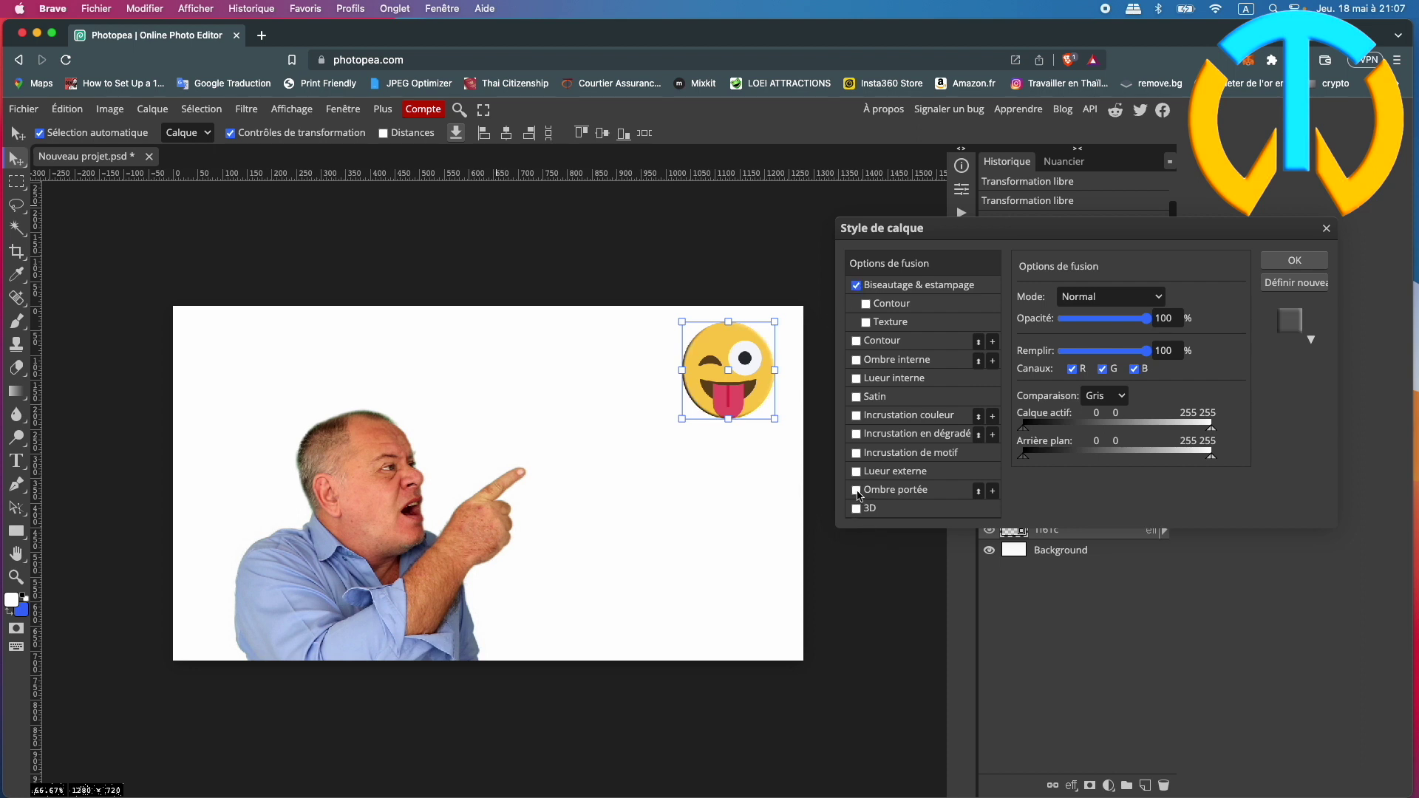
click(857, 491)
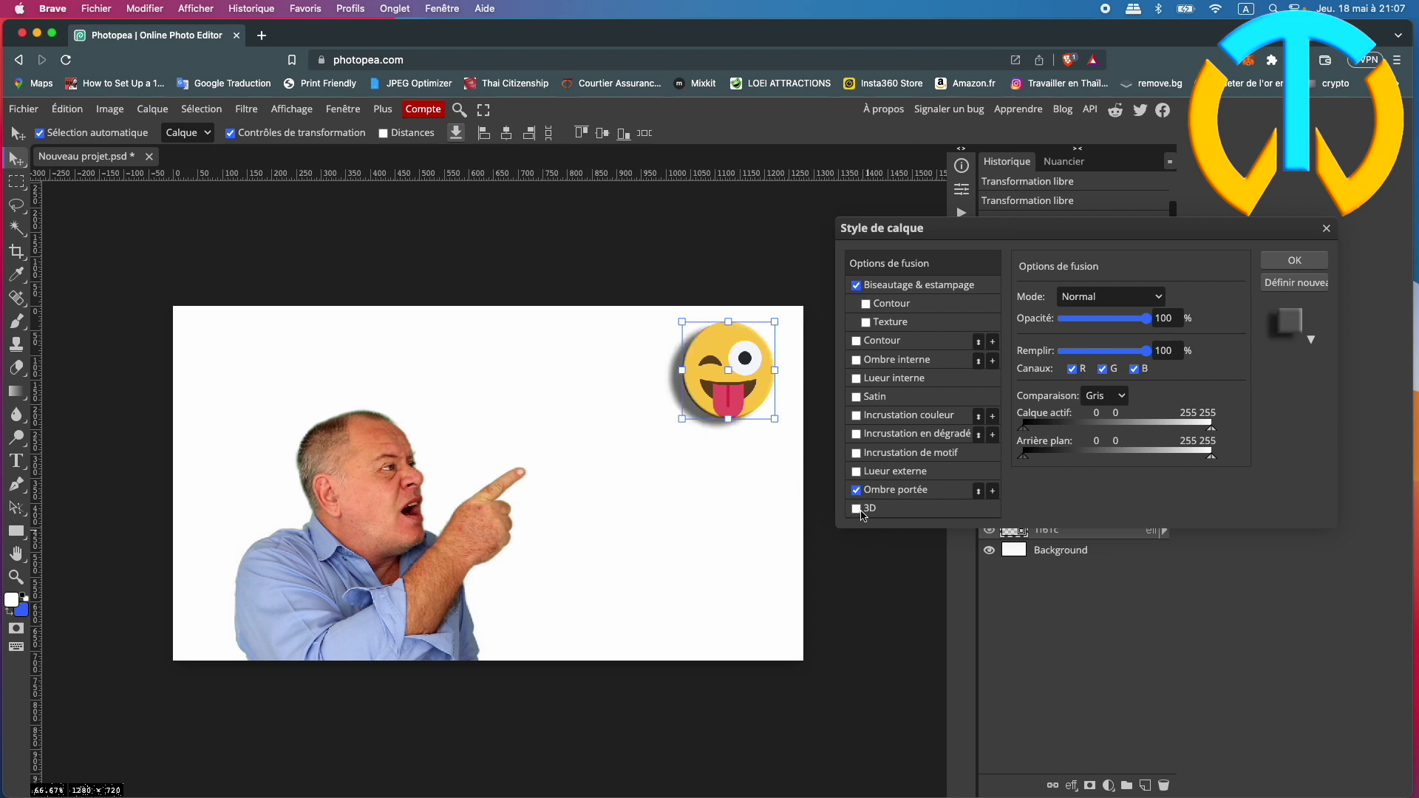
click(857, 509)
click(856, 509)
Step: Shorten the drop shadow distance to 20, lower its opacity, and confirm
click(947, 496)
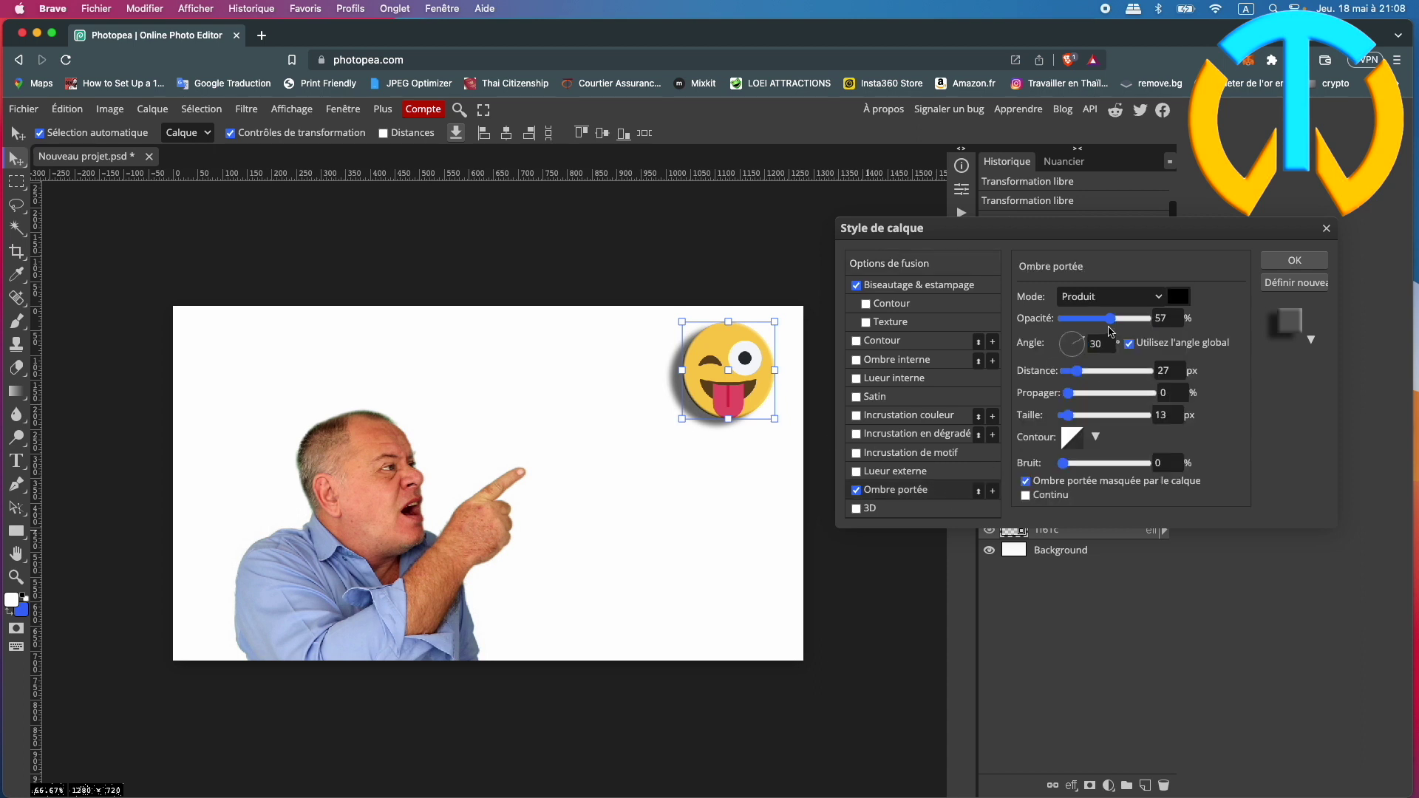
drag(1078, 372, 1075, 373)
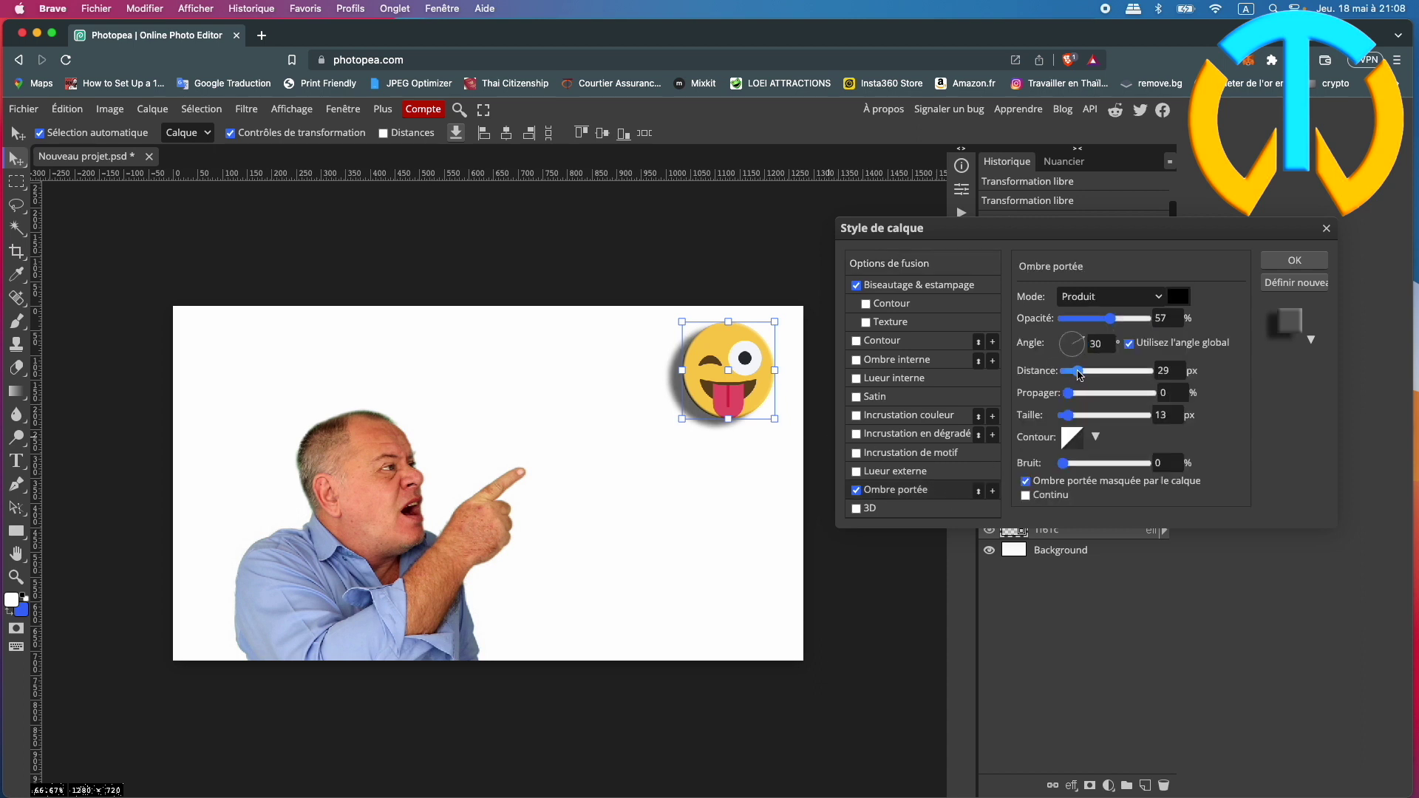
drag(1110, 319, 1085, 323)
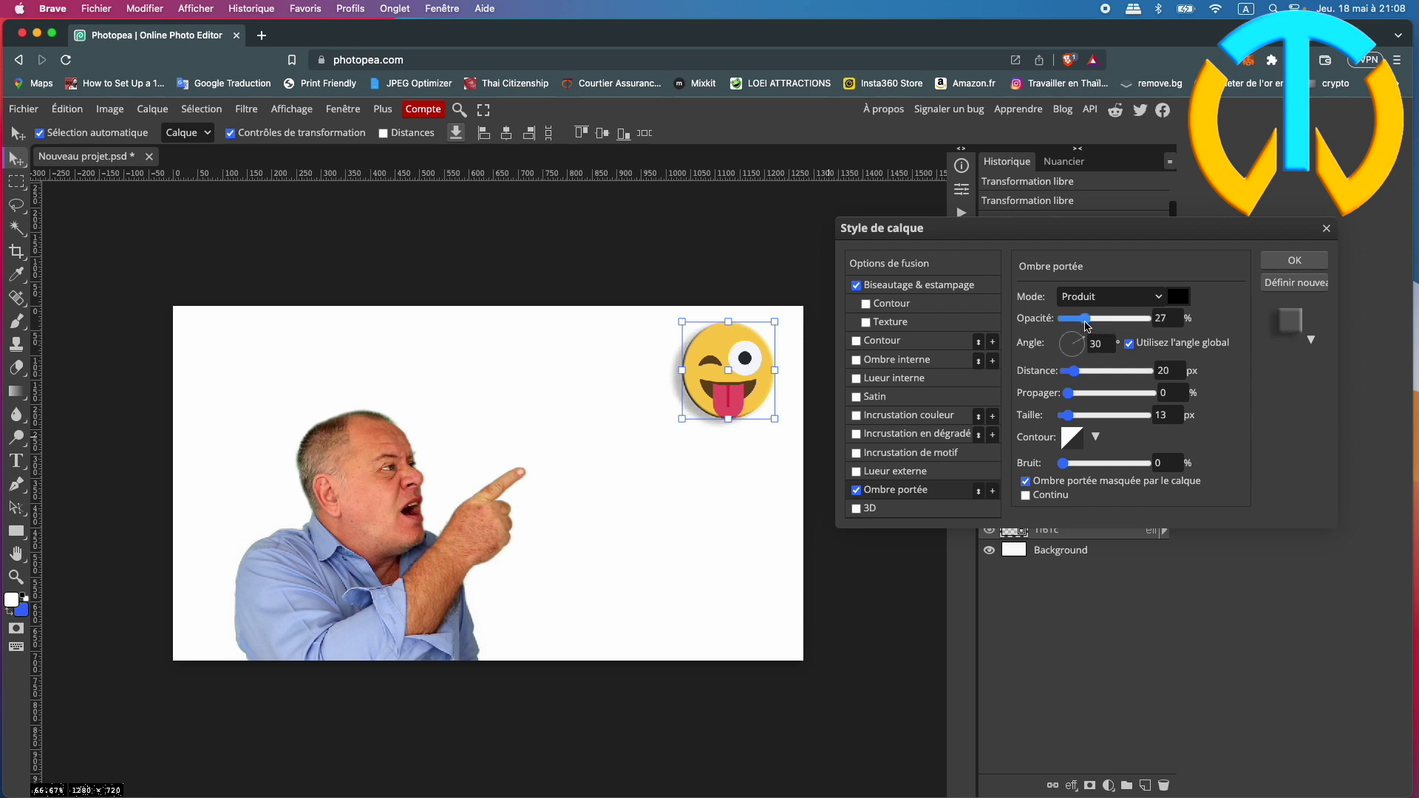
click(1279, 266)
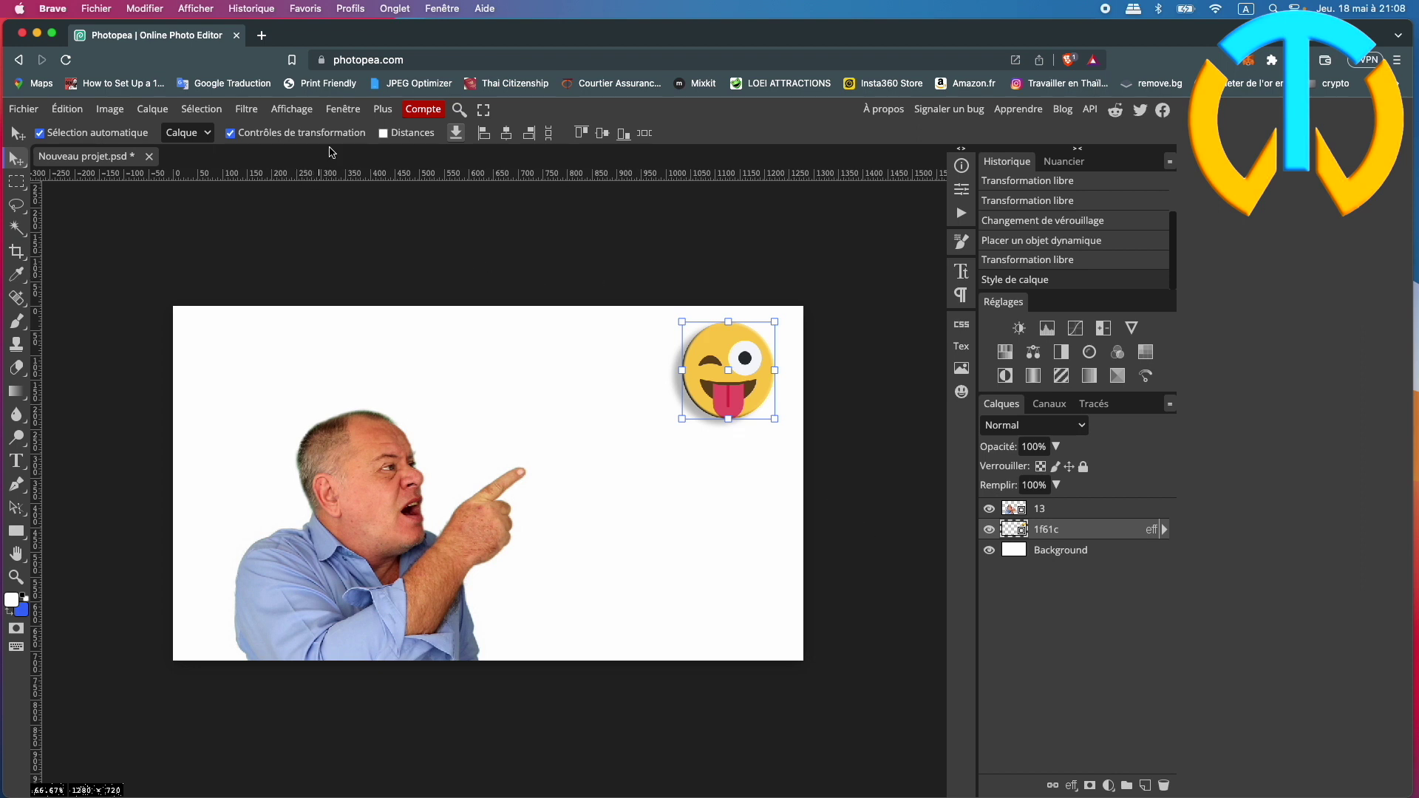
Step: Install Zeus - Electric Energy FX from Fenêtre > Plugins and close the gallery
click(348, 110)
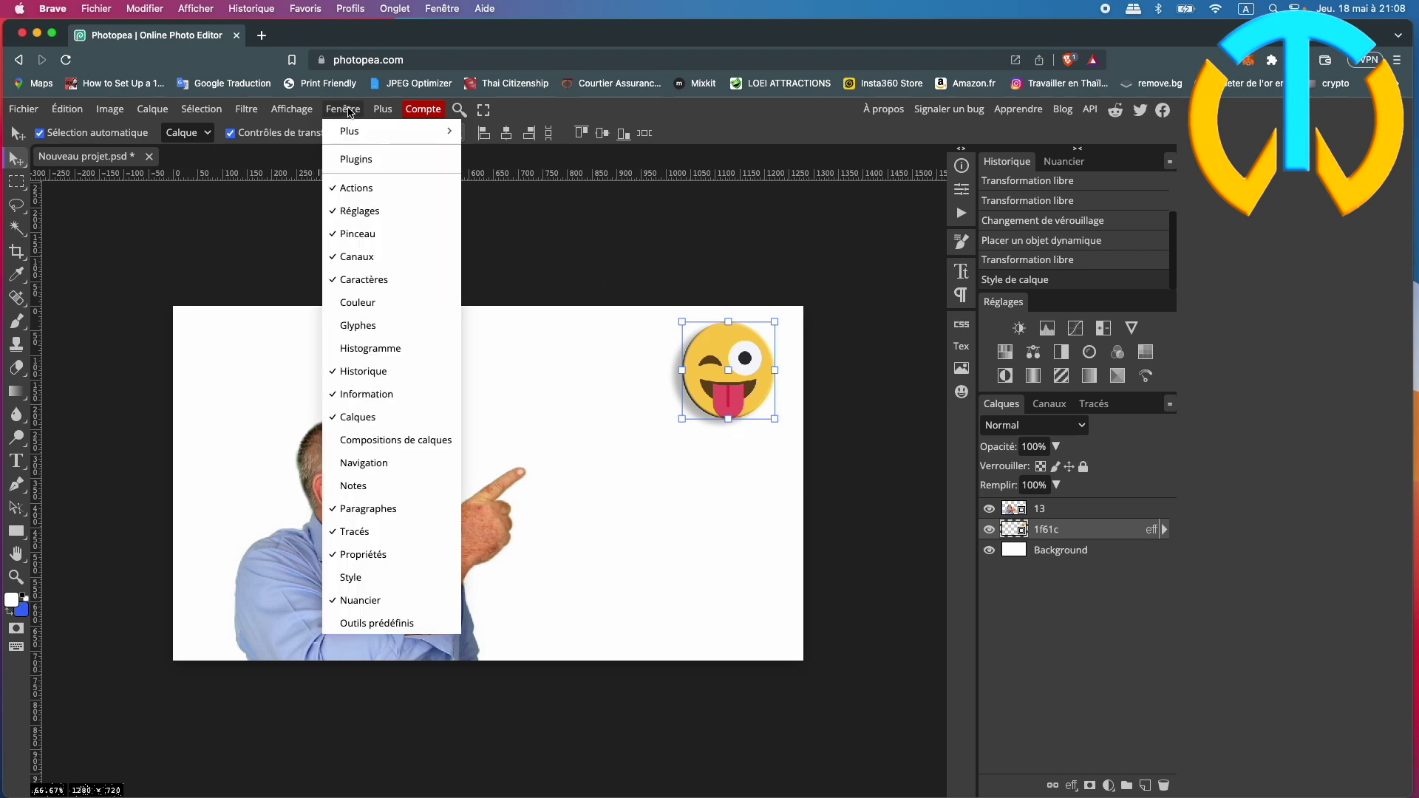
click(362, 158)
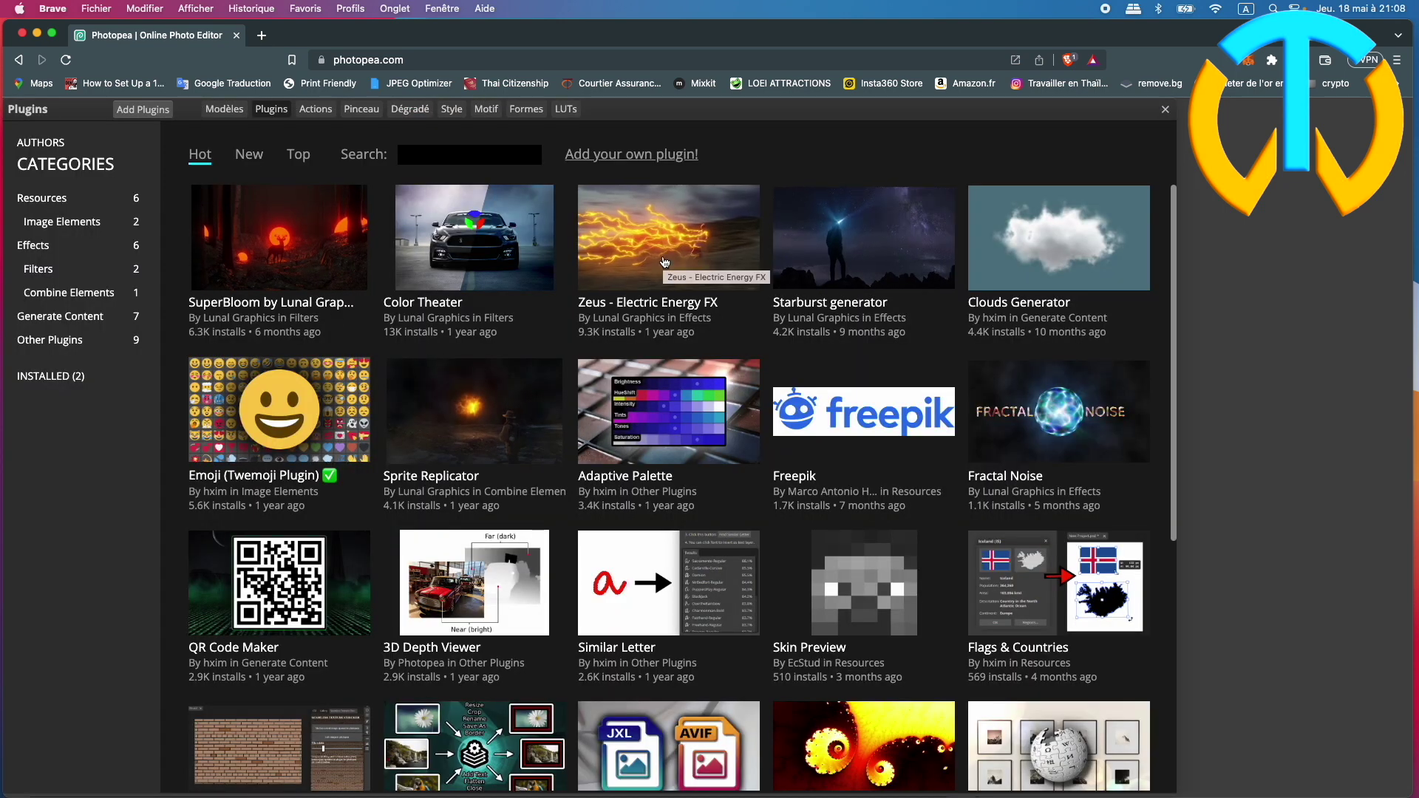
click(676, 236)
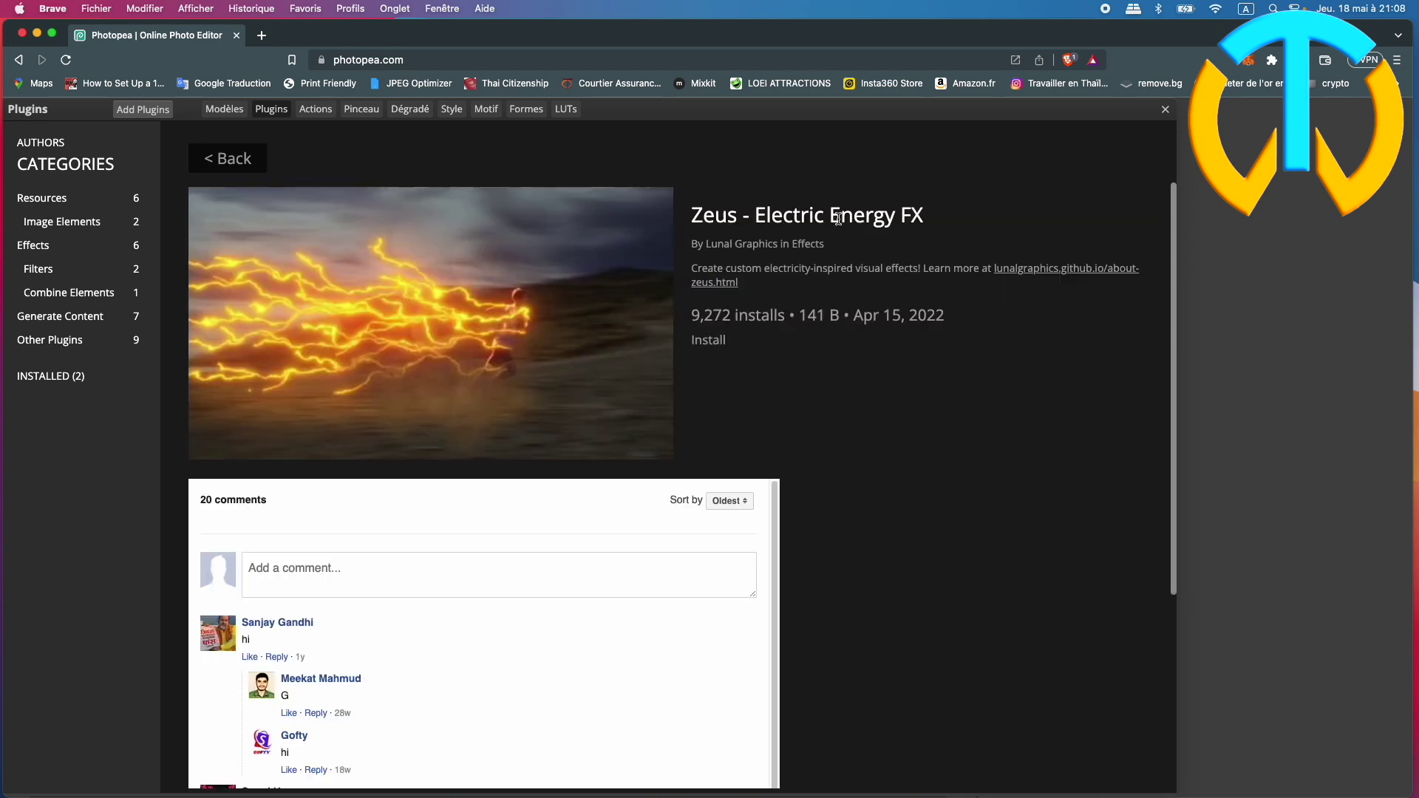
click(717, 342)
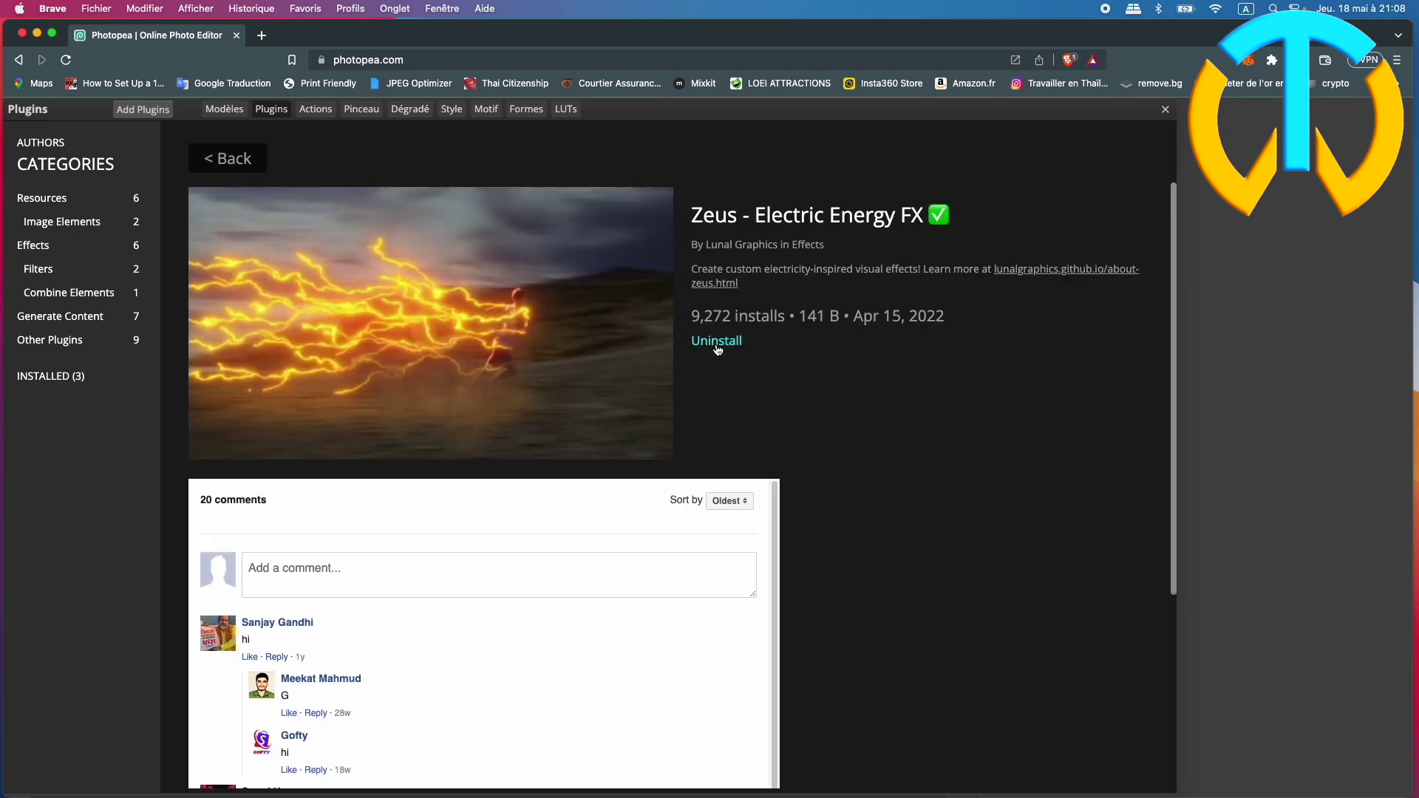
click(1165, 110)
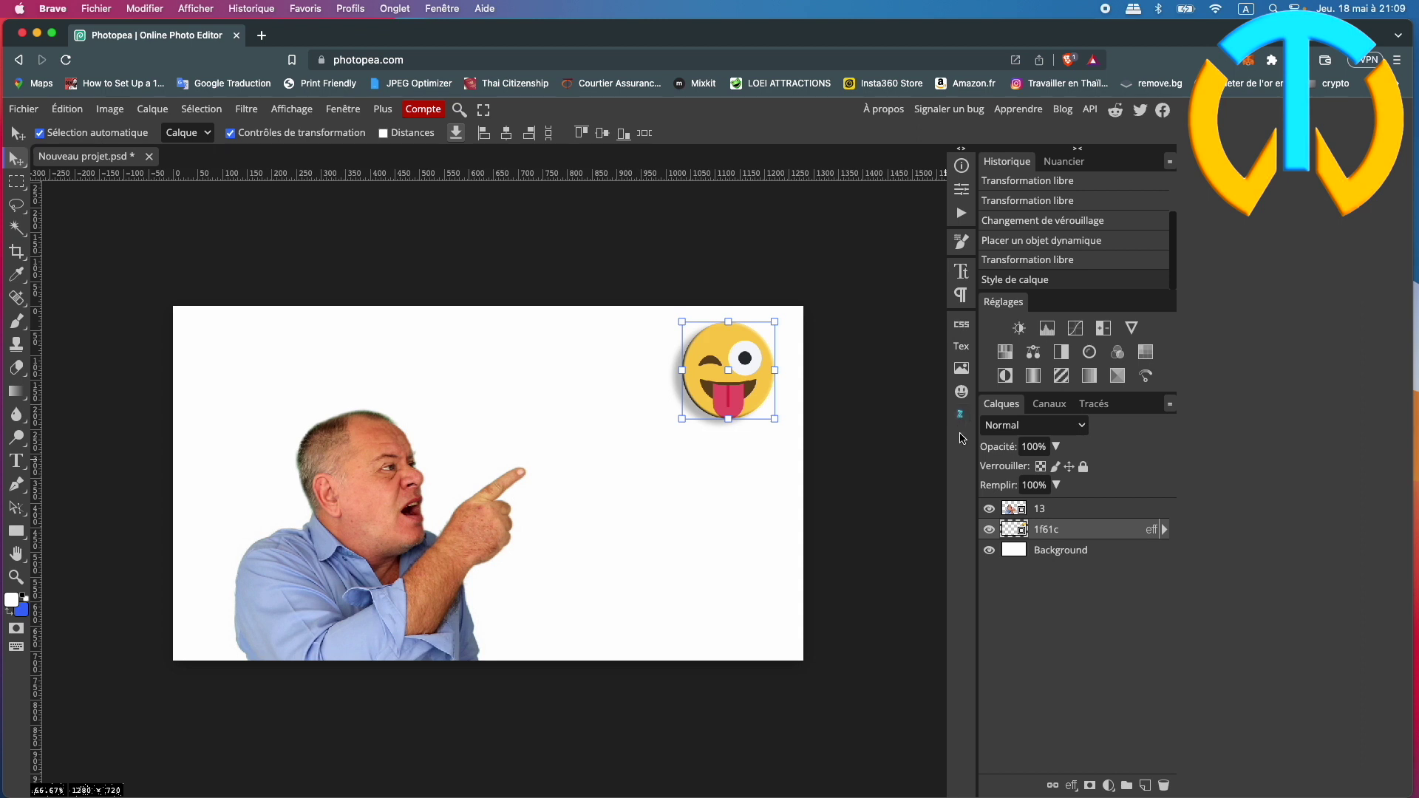
Step: Open Zeus, preview Flash, Arc, Beam and Saber, then pick the red Incantatem preset
click(960, 415)
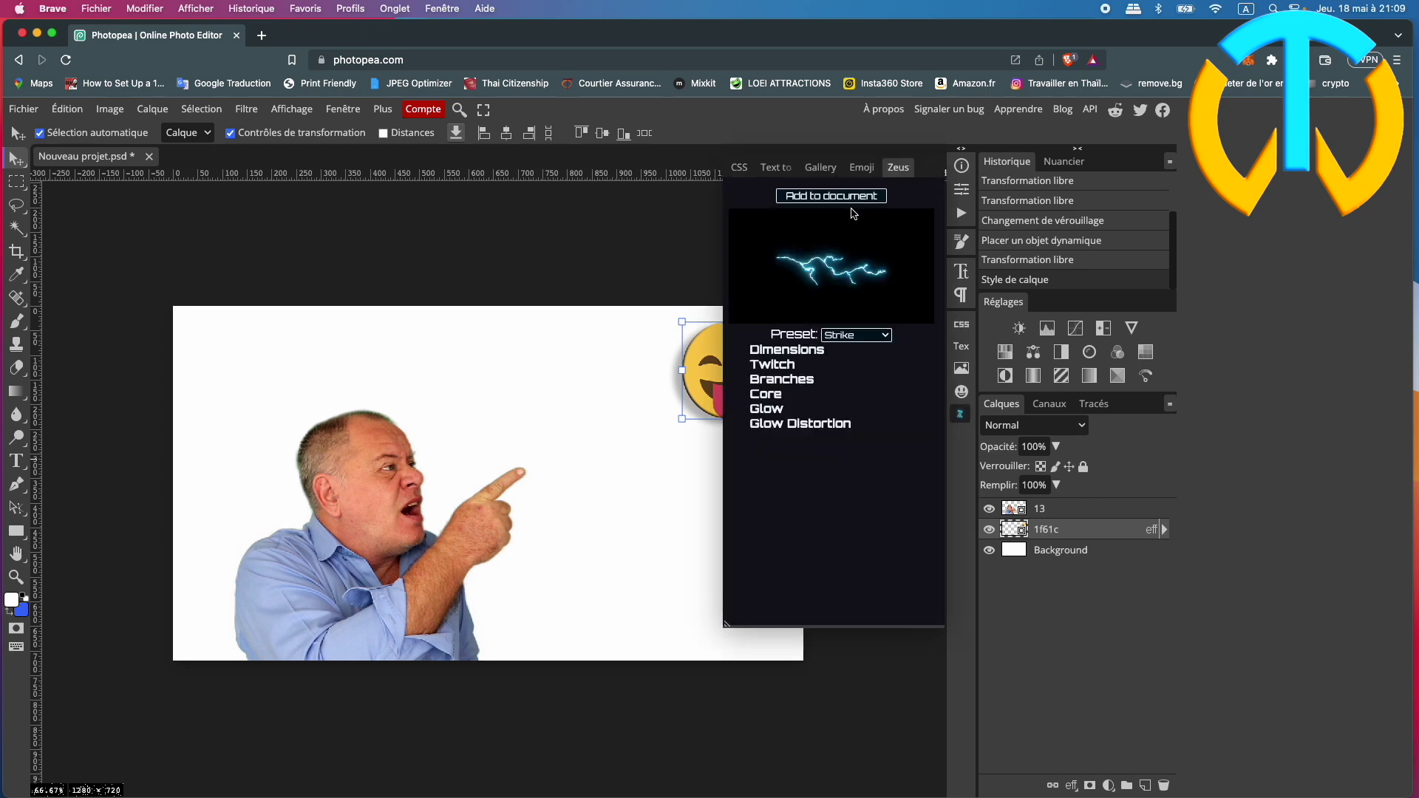
click(860, 336)
click(855, 352)
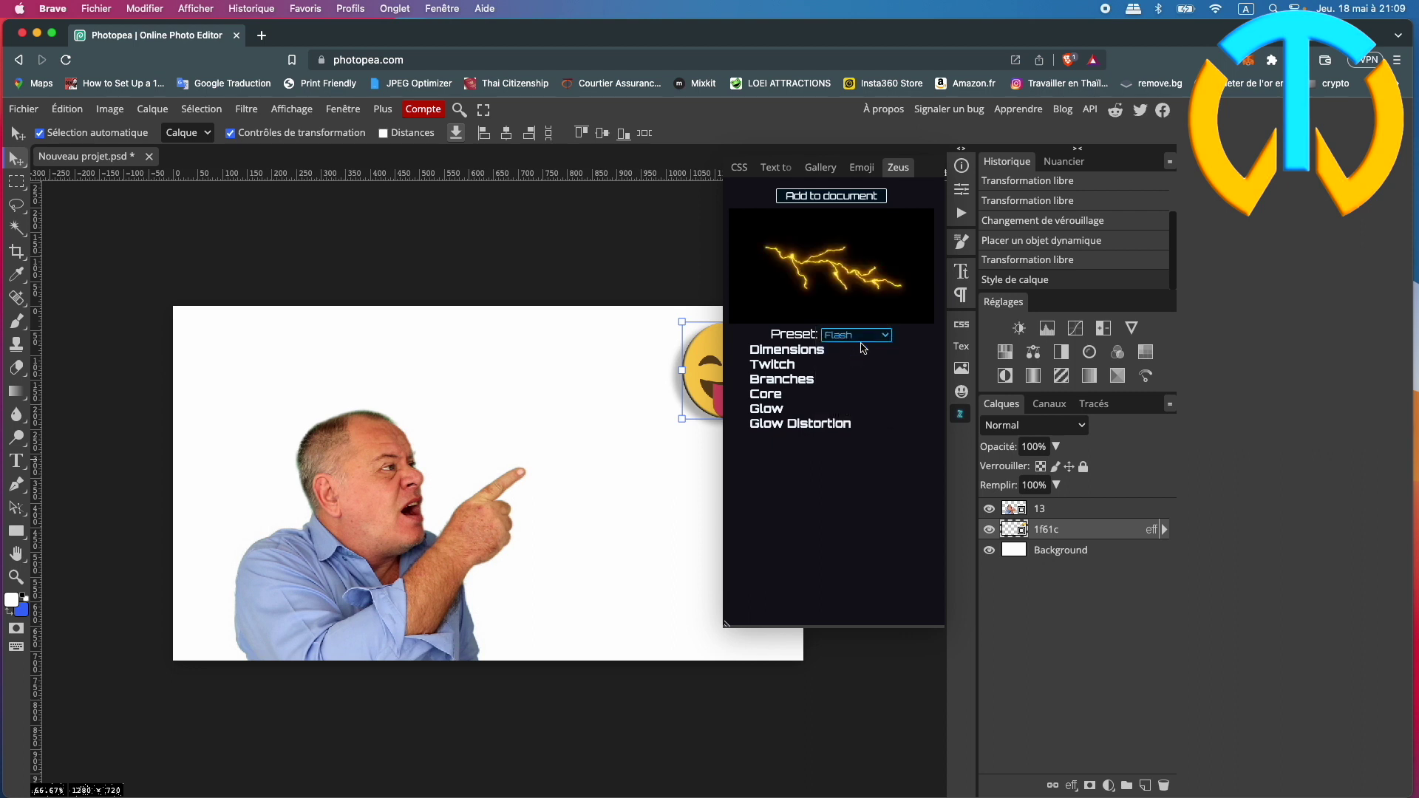
click(862, 352)
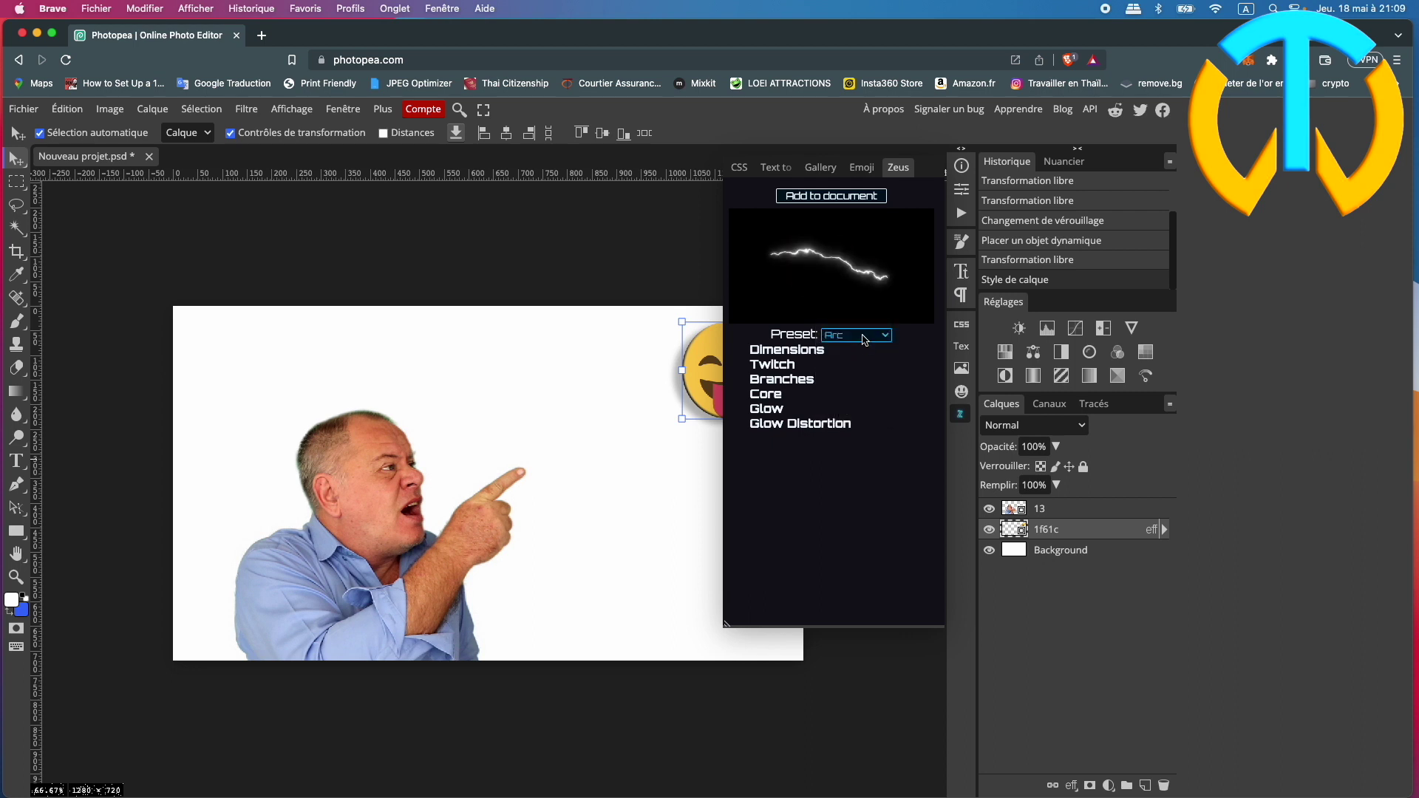
click(863, 352)
click(865, 353)
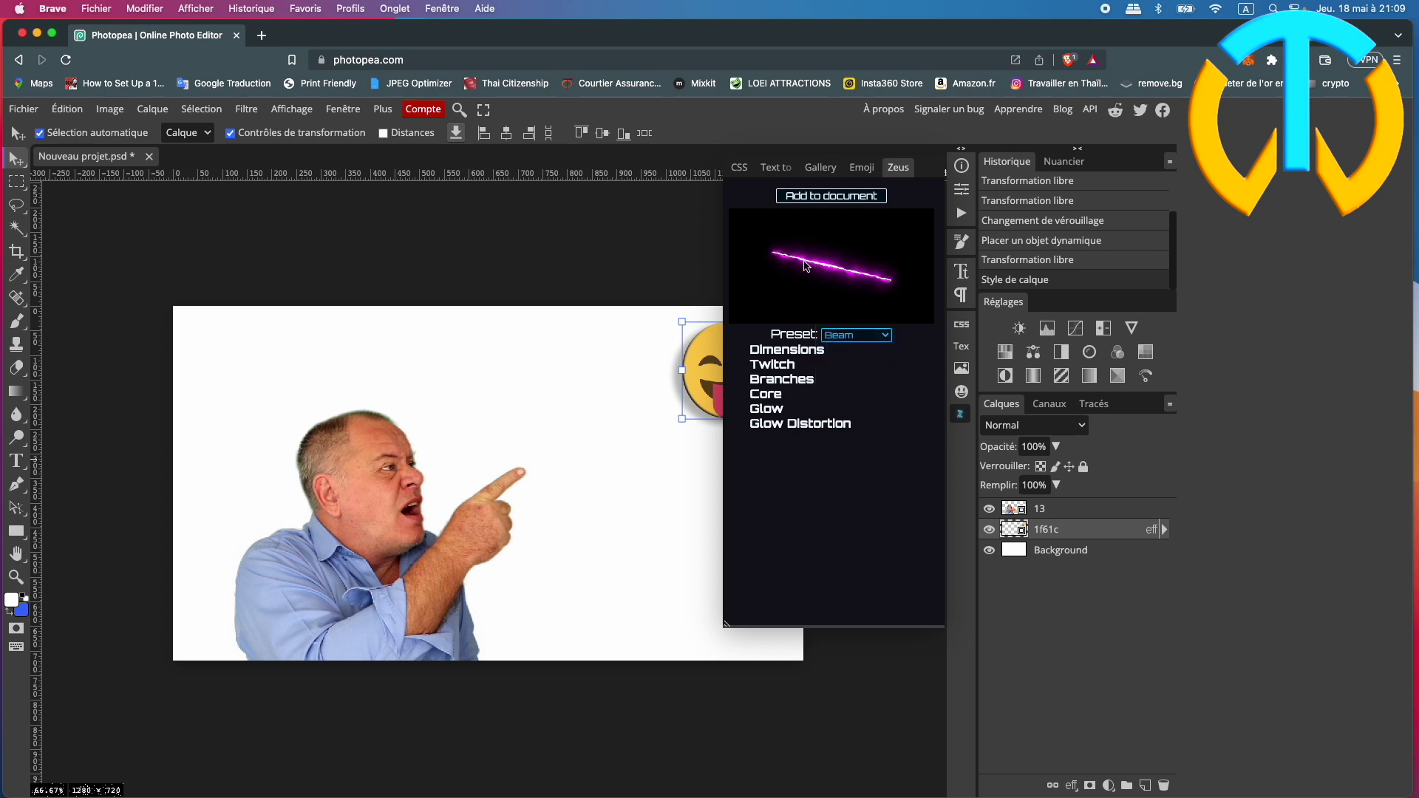
click(884, 339)
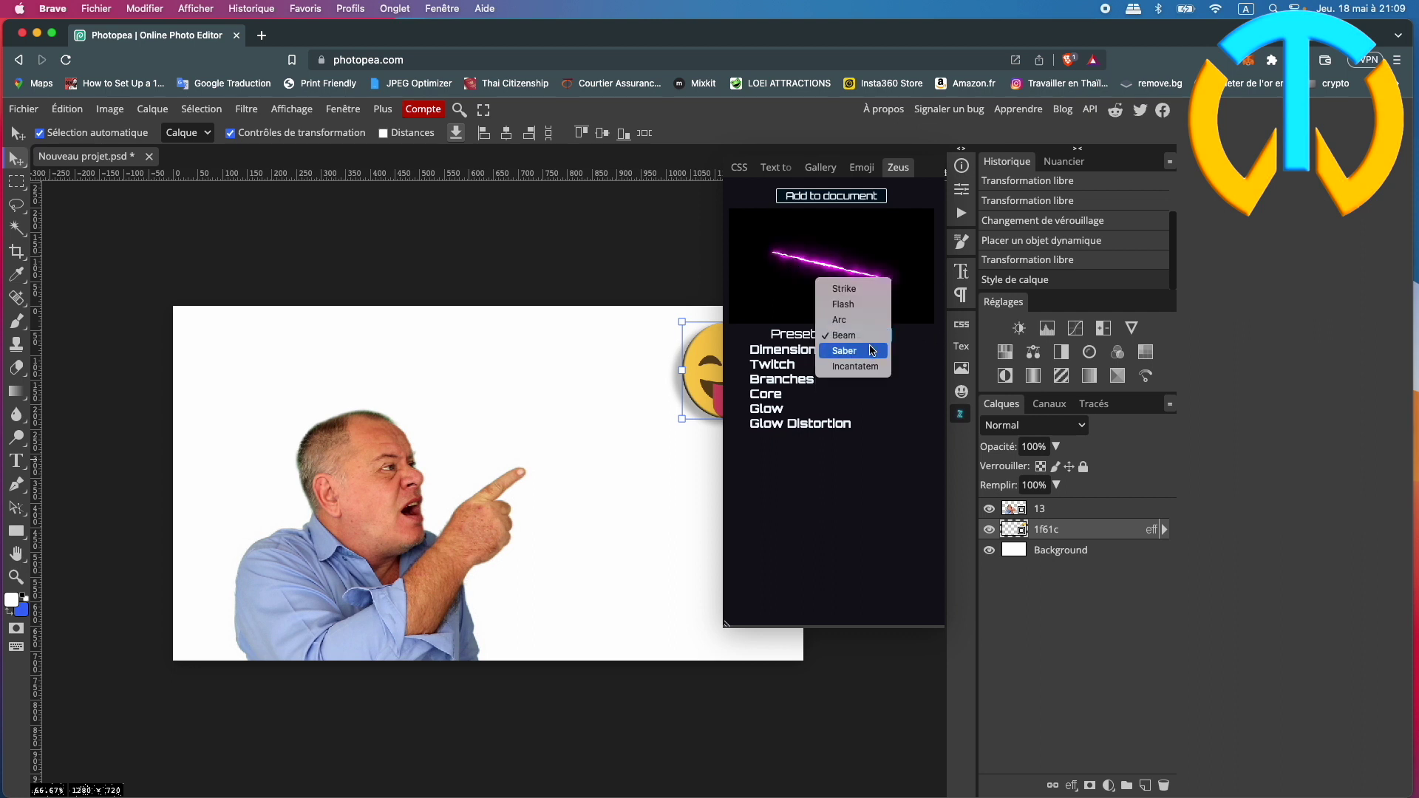
click(872, 351)
click(867, 337)
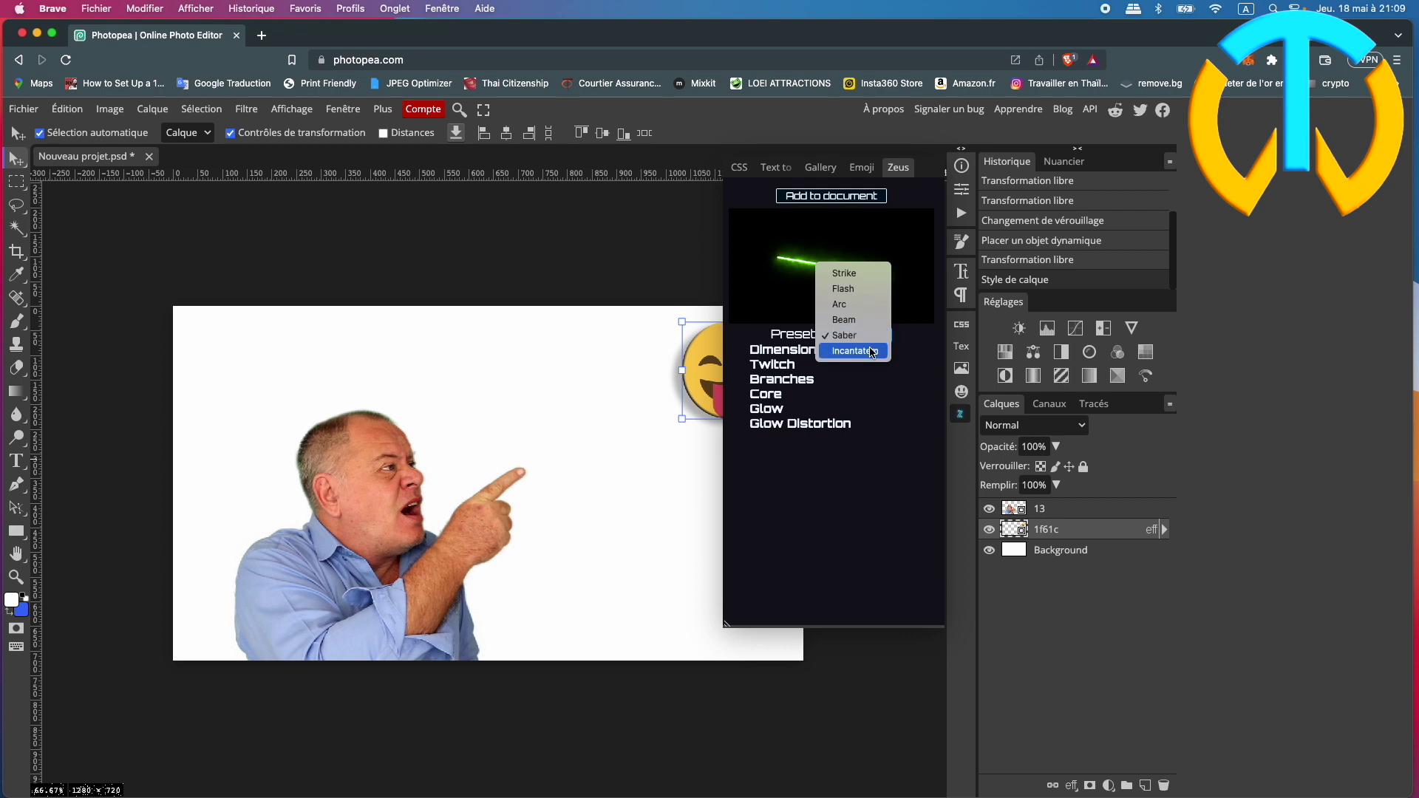
click(875, 353)
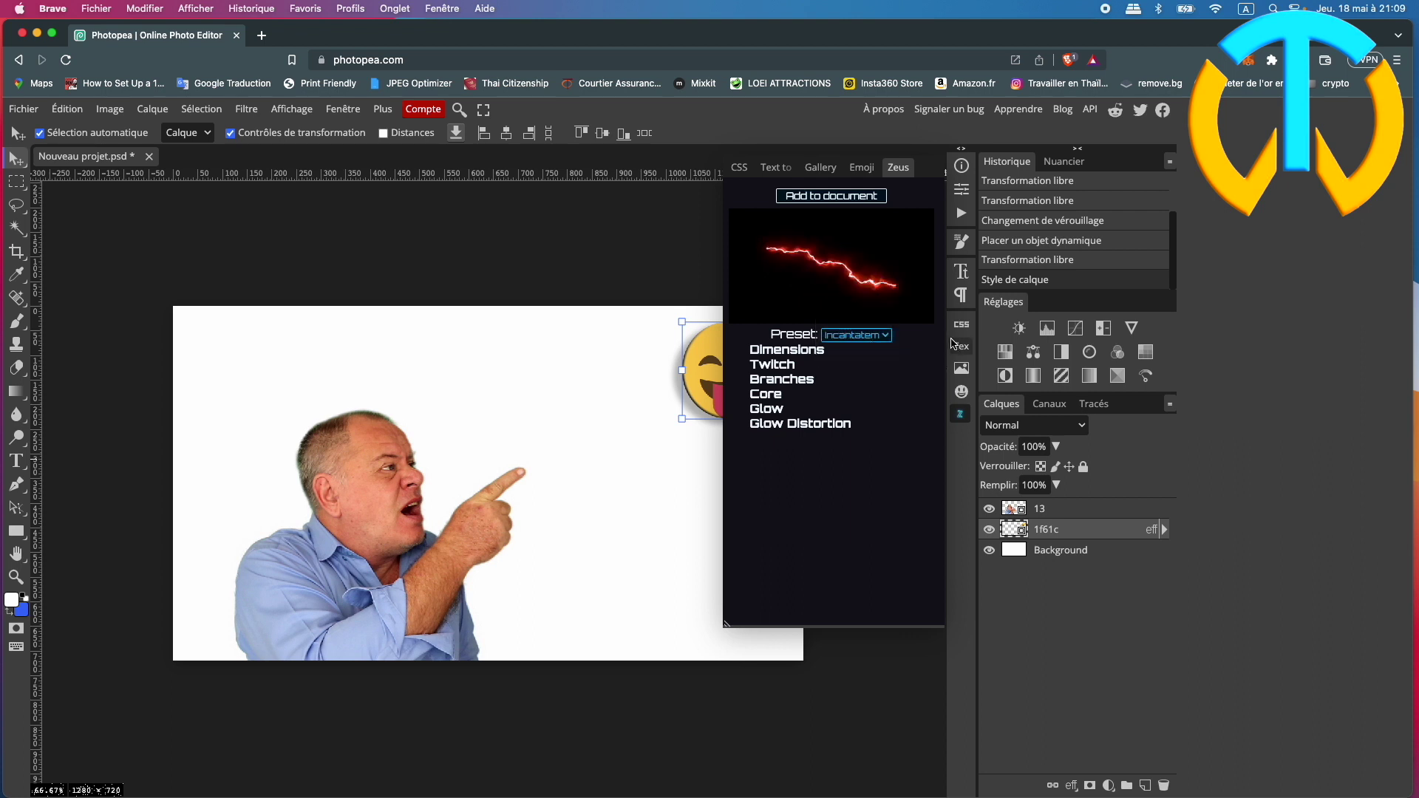
click(805, 353)
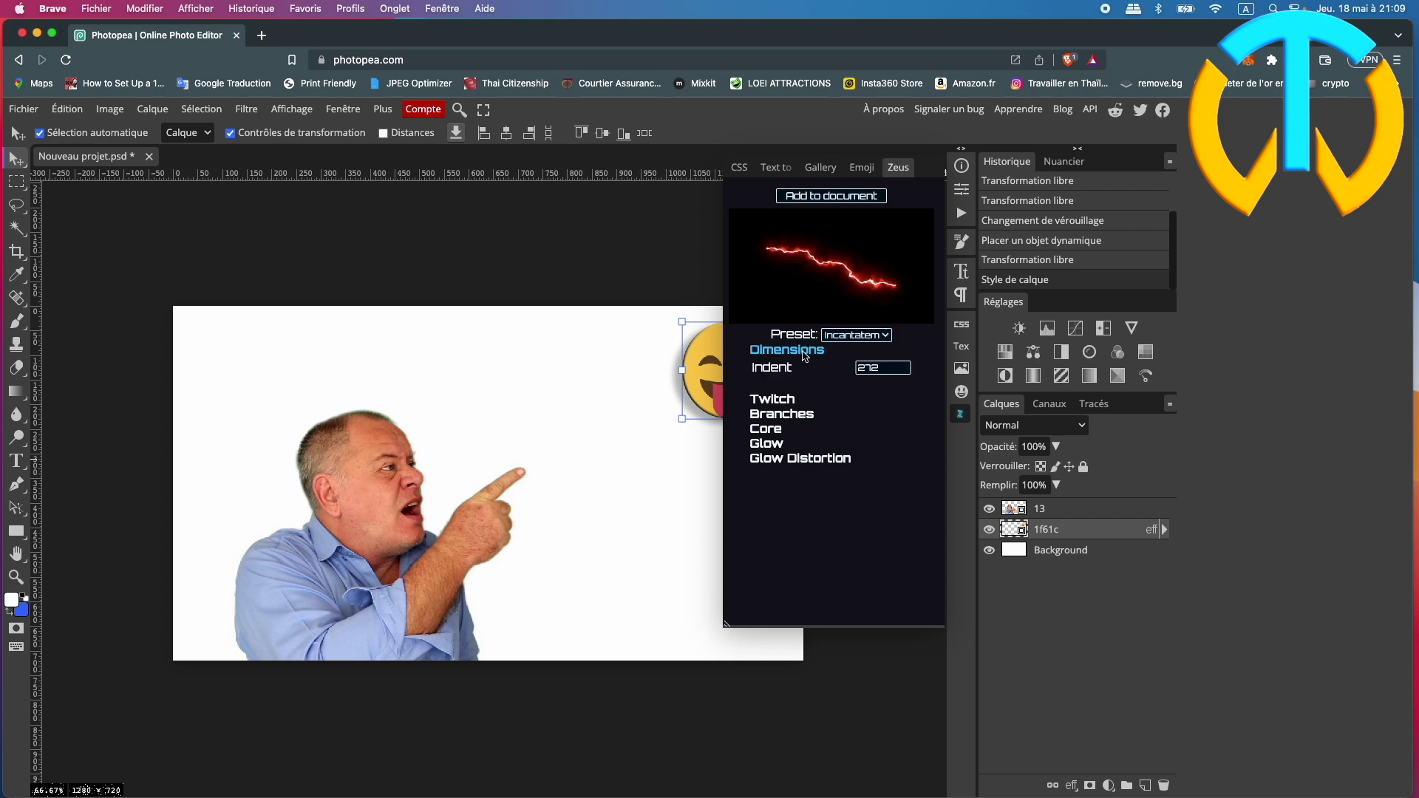
Step: Raise Indent to 273 and try Perlin noise before reverting to Fractal
click(902, 365)
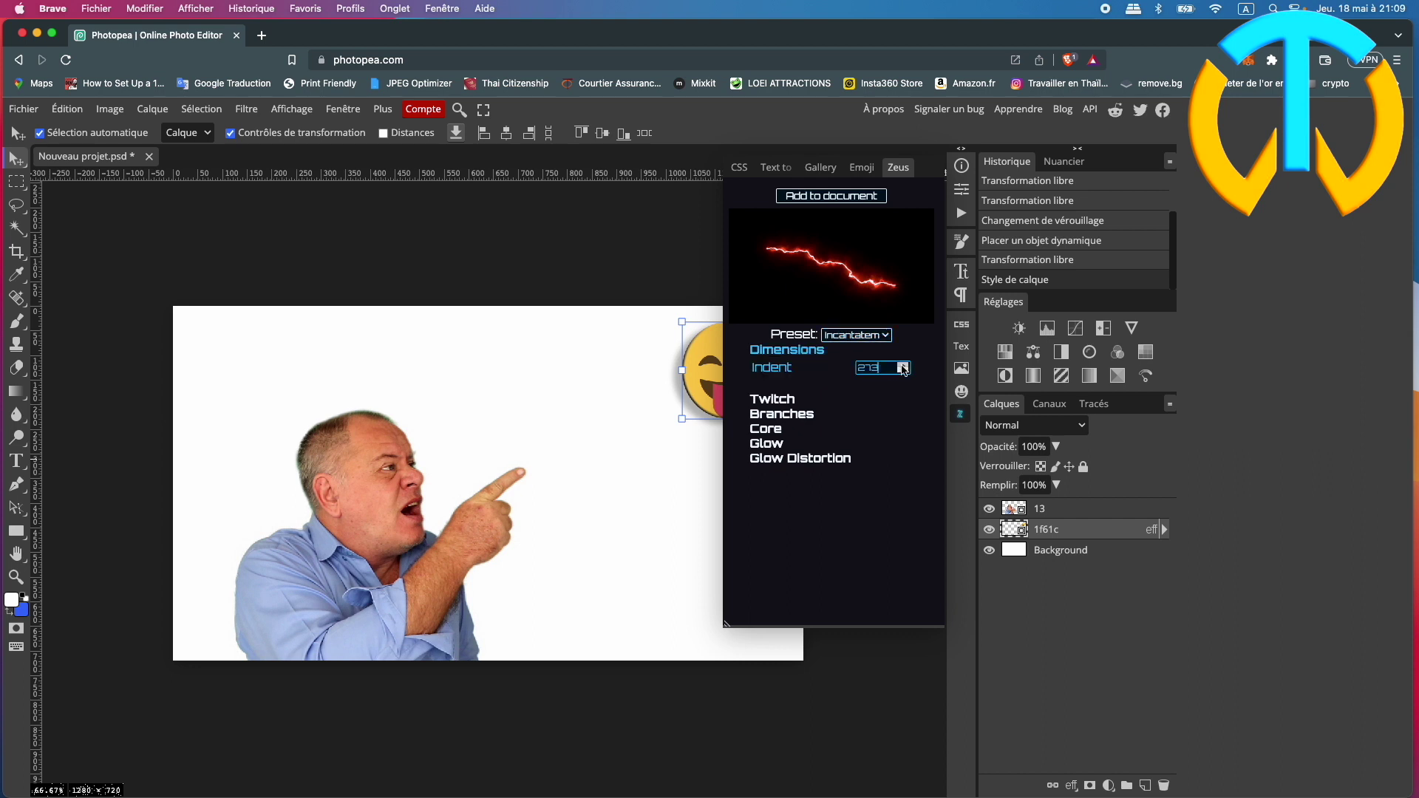
click(791, 400)
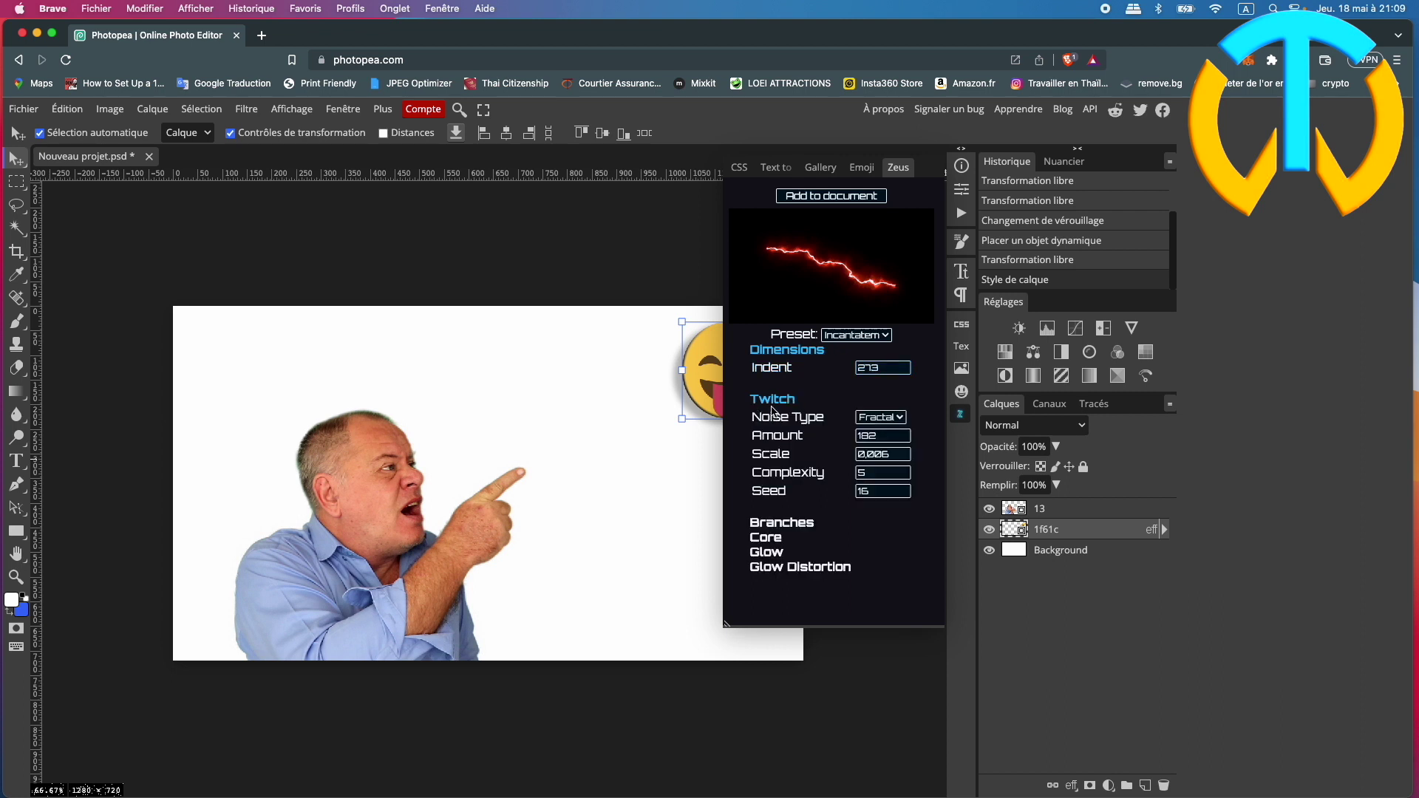
click(880, 417)
click(880, 399)
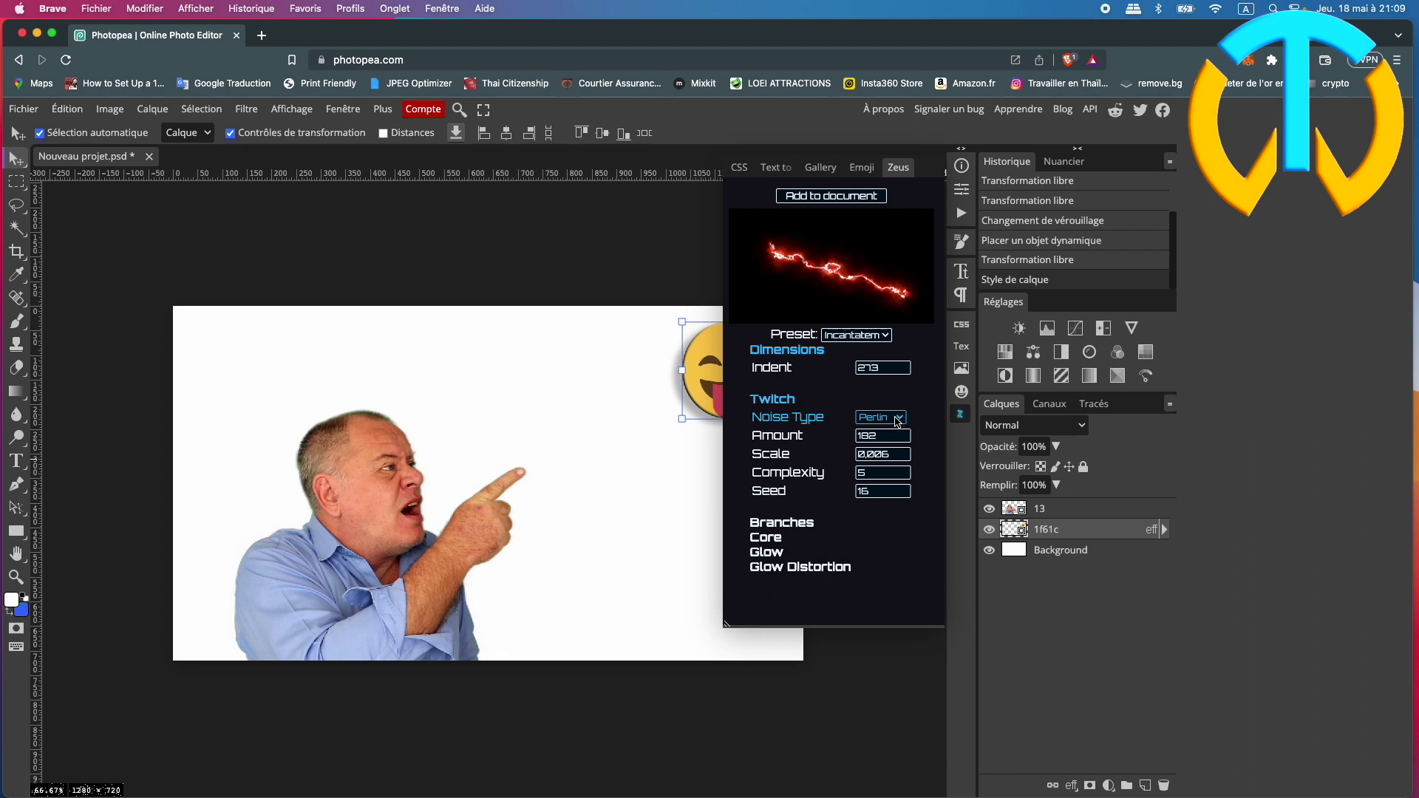
click(898, 421)
click(900, 434)
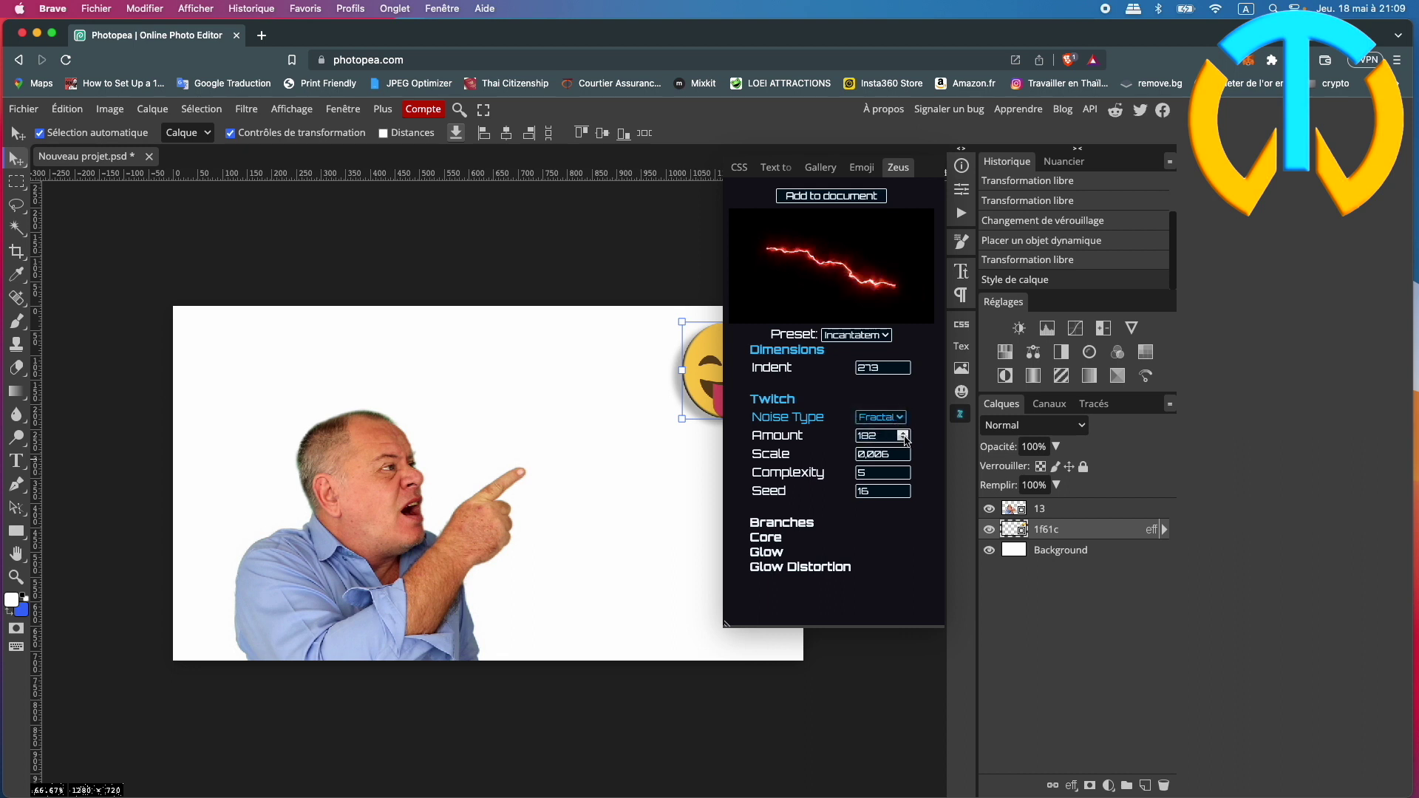
Step: Set Twitch Complexity to 9 and Seed to 18, then collapse Twitch
mouse_move(881, 473)
click(903, 471)
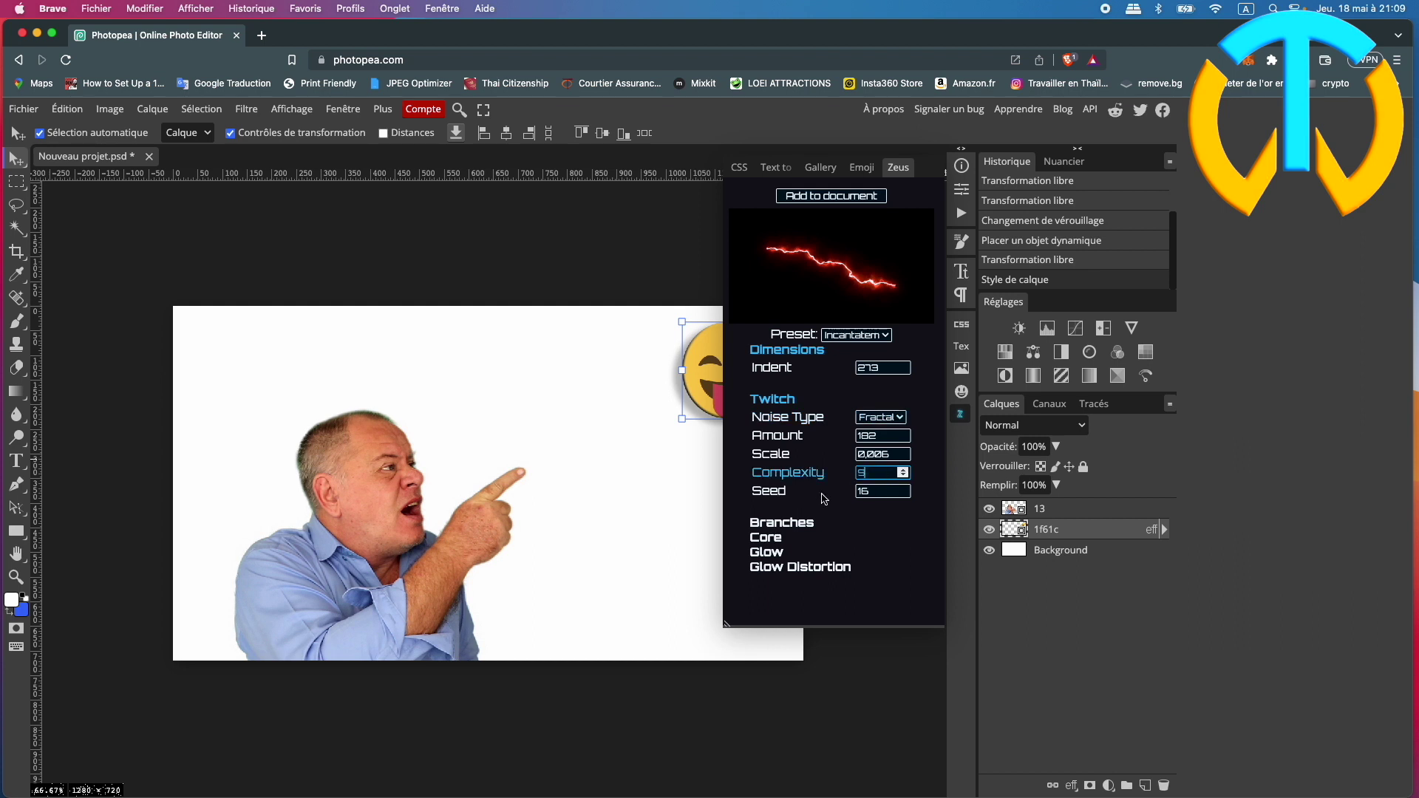
click(904, 494)
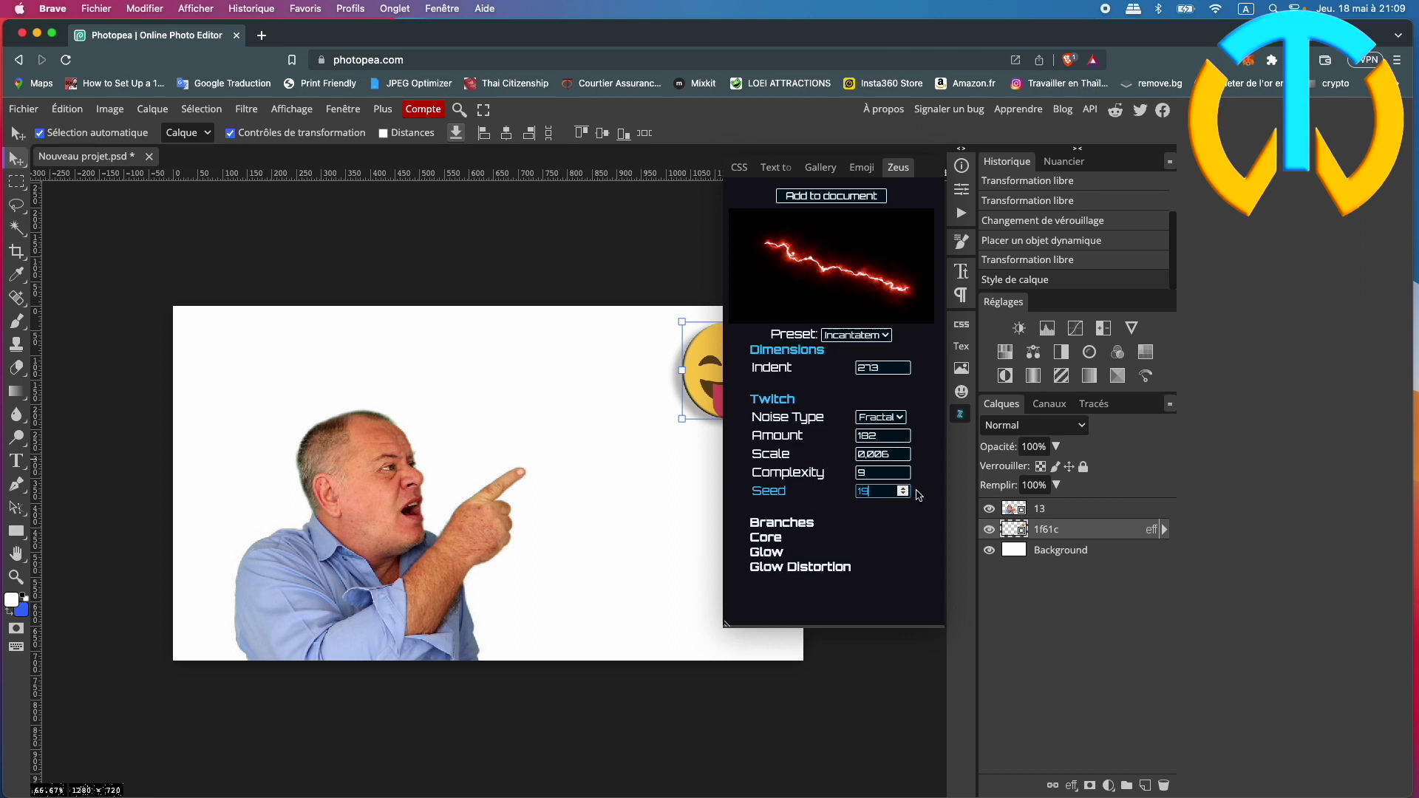
click(907, 495)
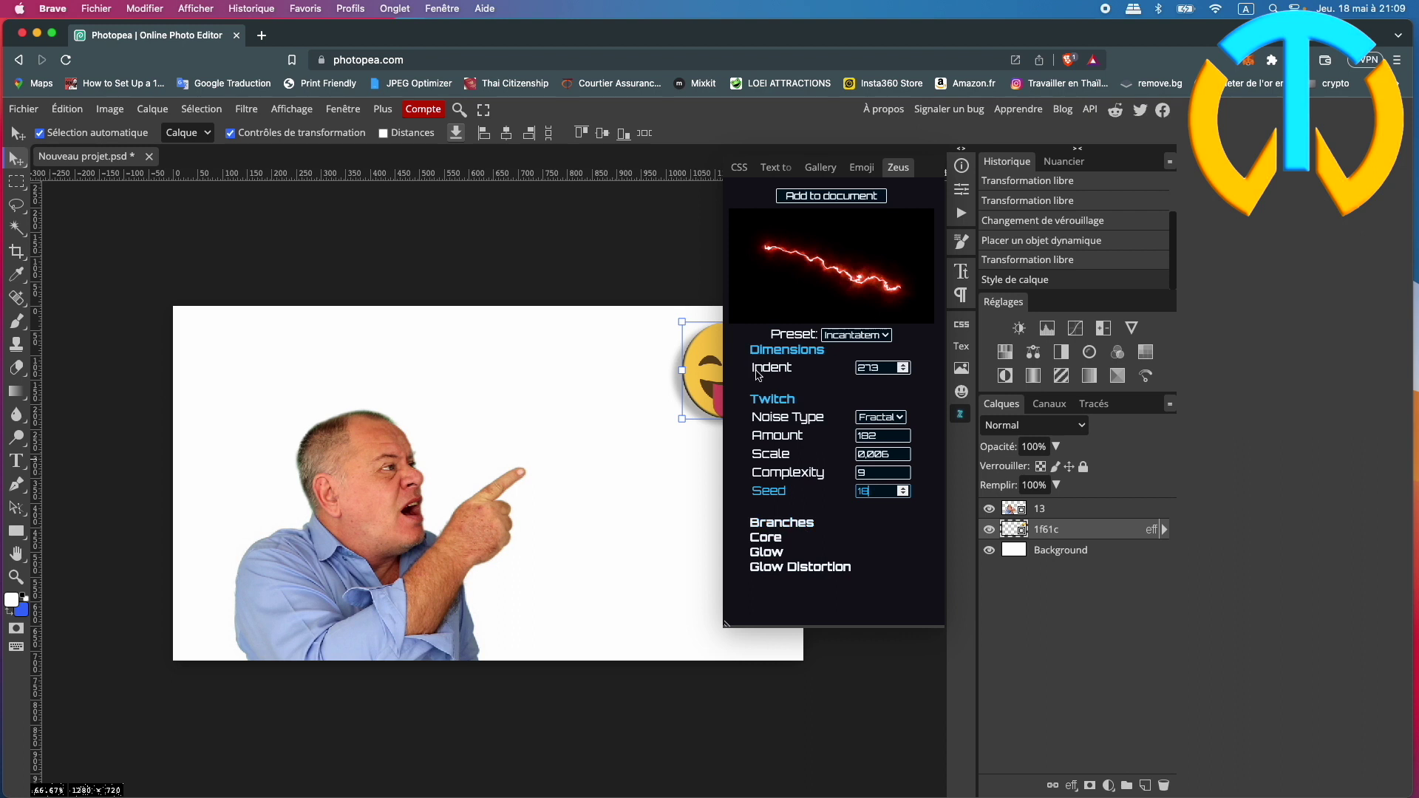
click(772, 400)
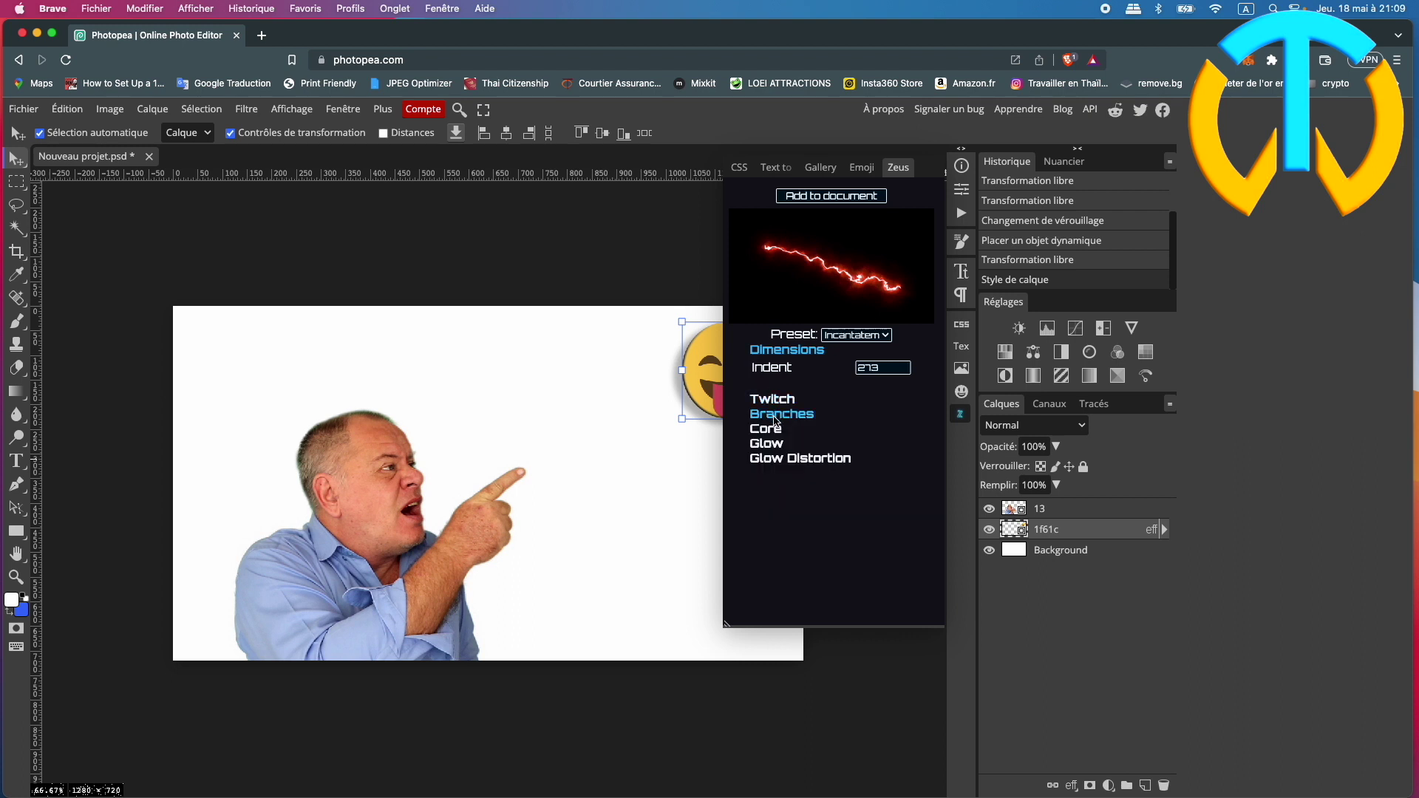
Step: Set the bolt's Branches to Amount 2 with a 52° Angle
click(774, 418)
mouse_move(882, 431)
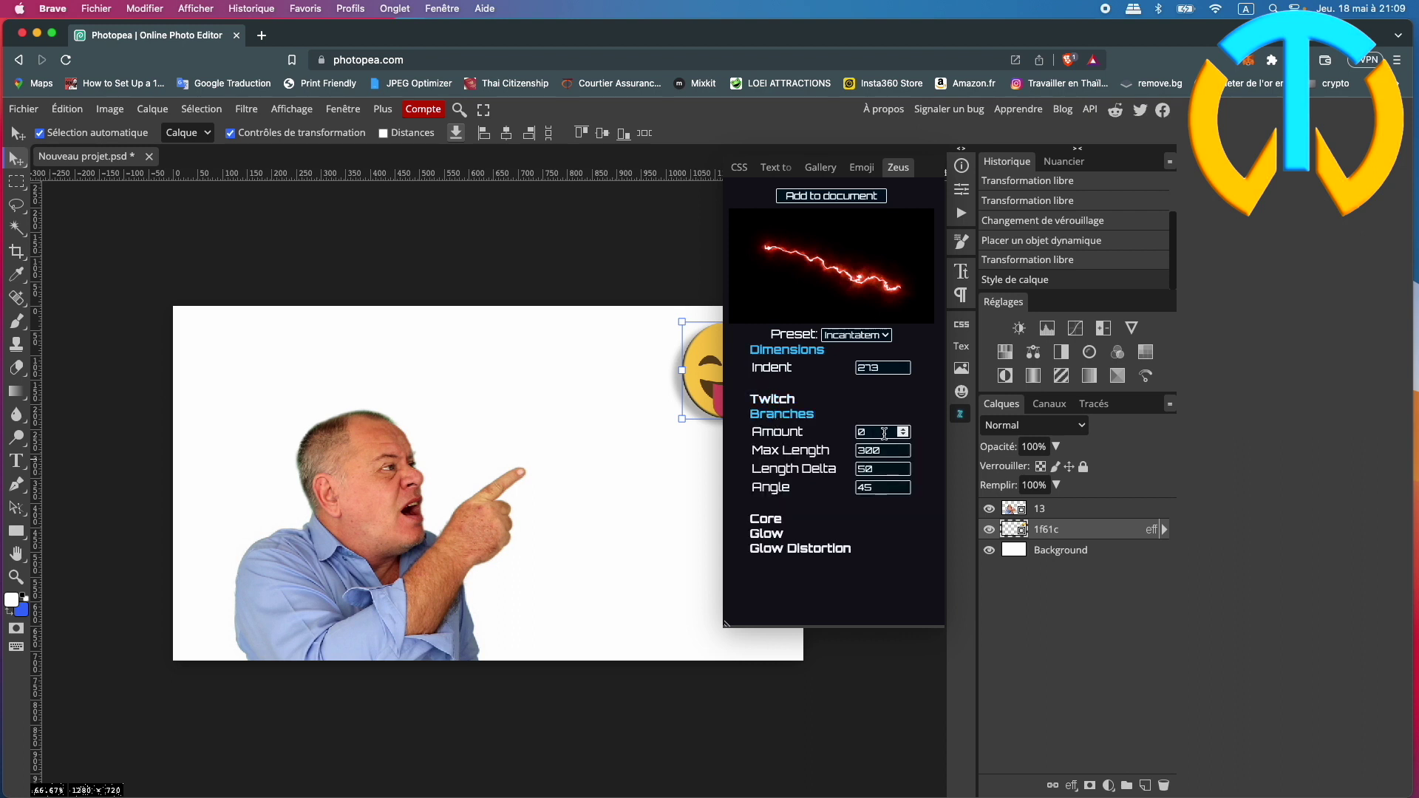
click(902, 429)
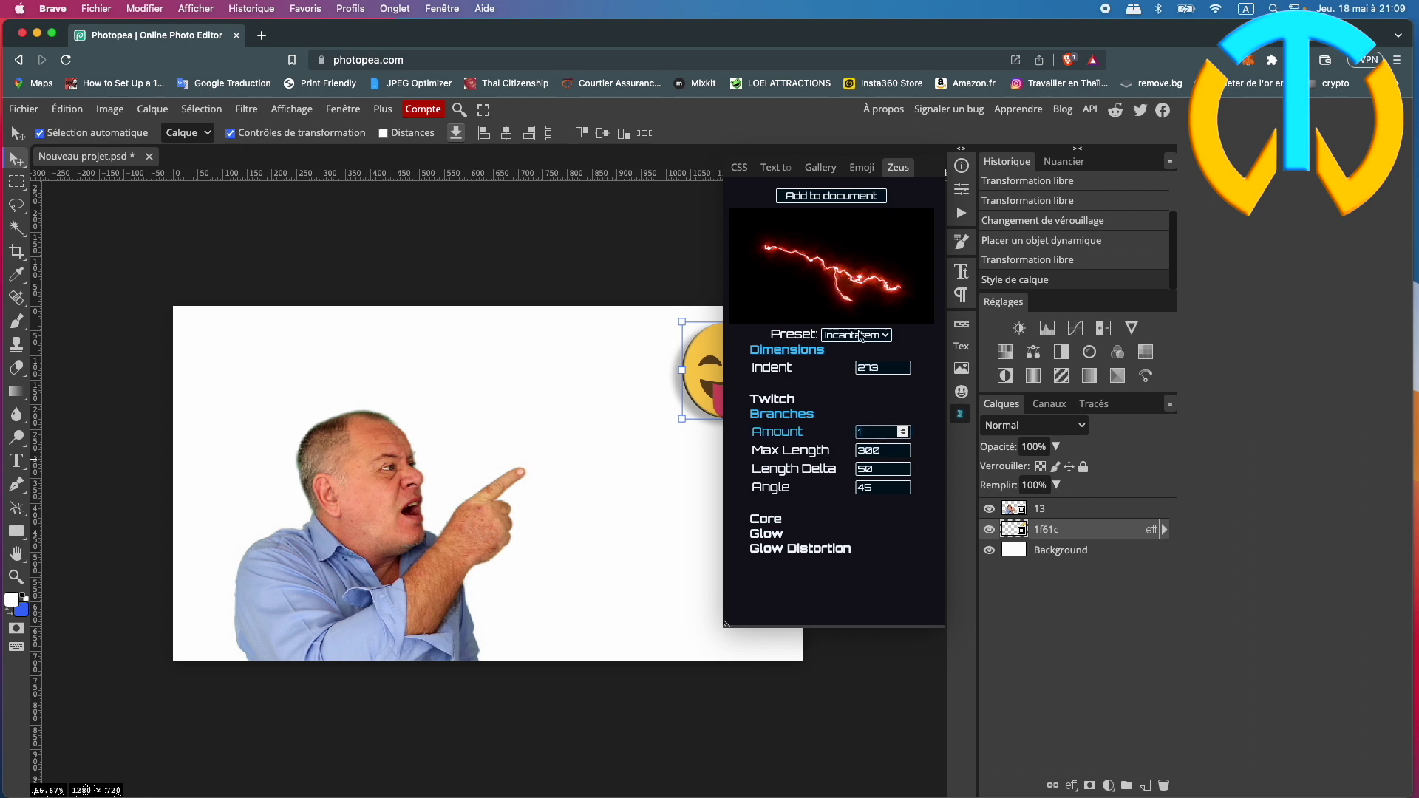
click(903, 429)
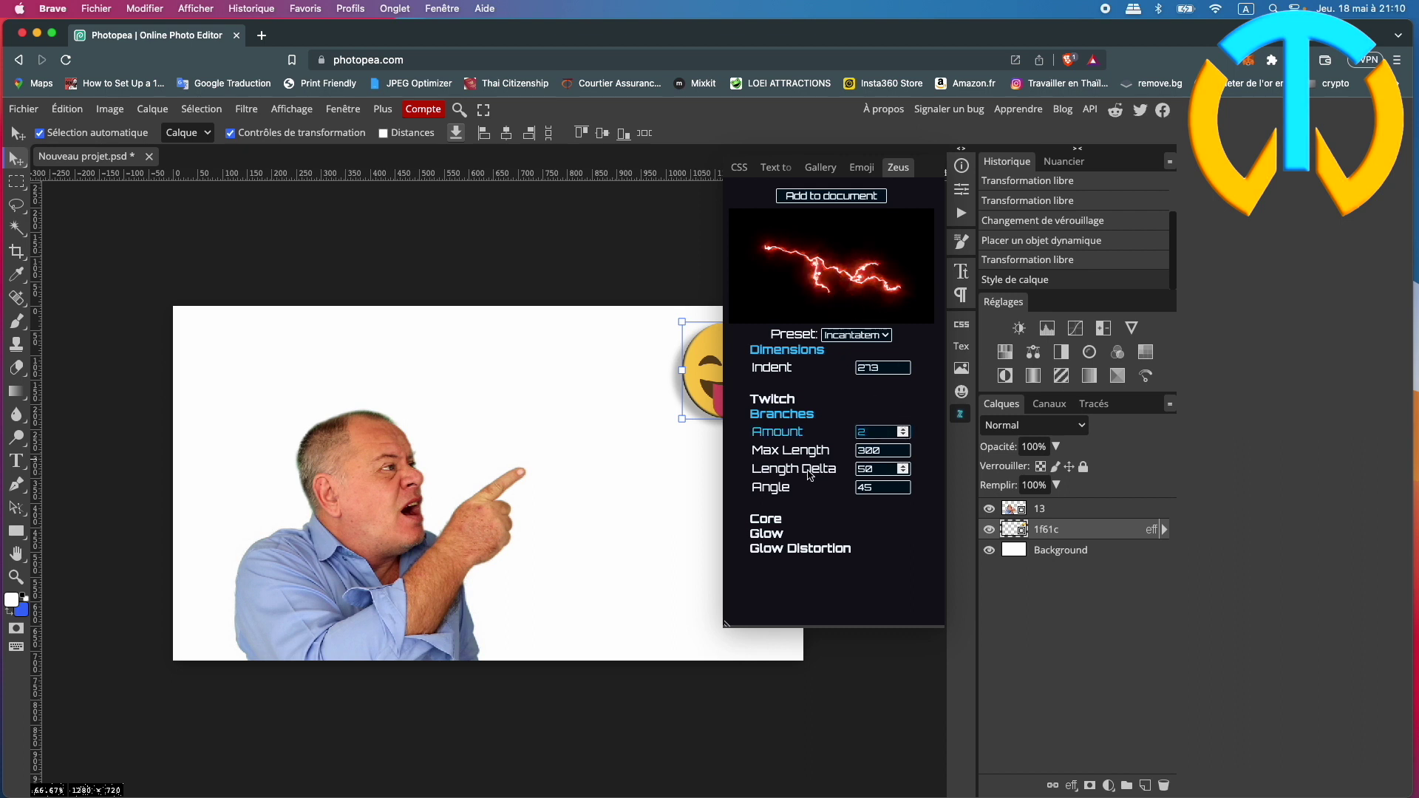
click(903, 485)
click(903, 485)
click(904, 485)
click(904, 485)
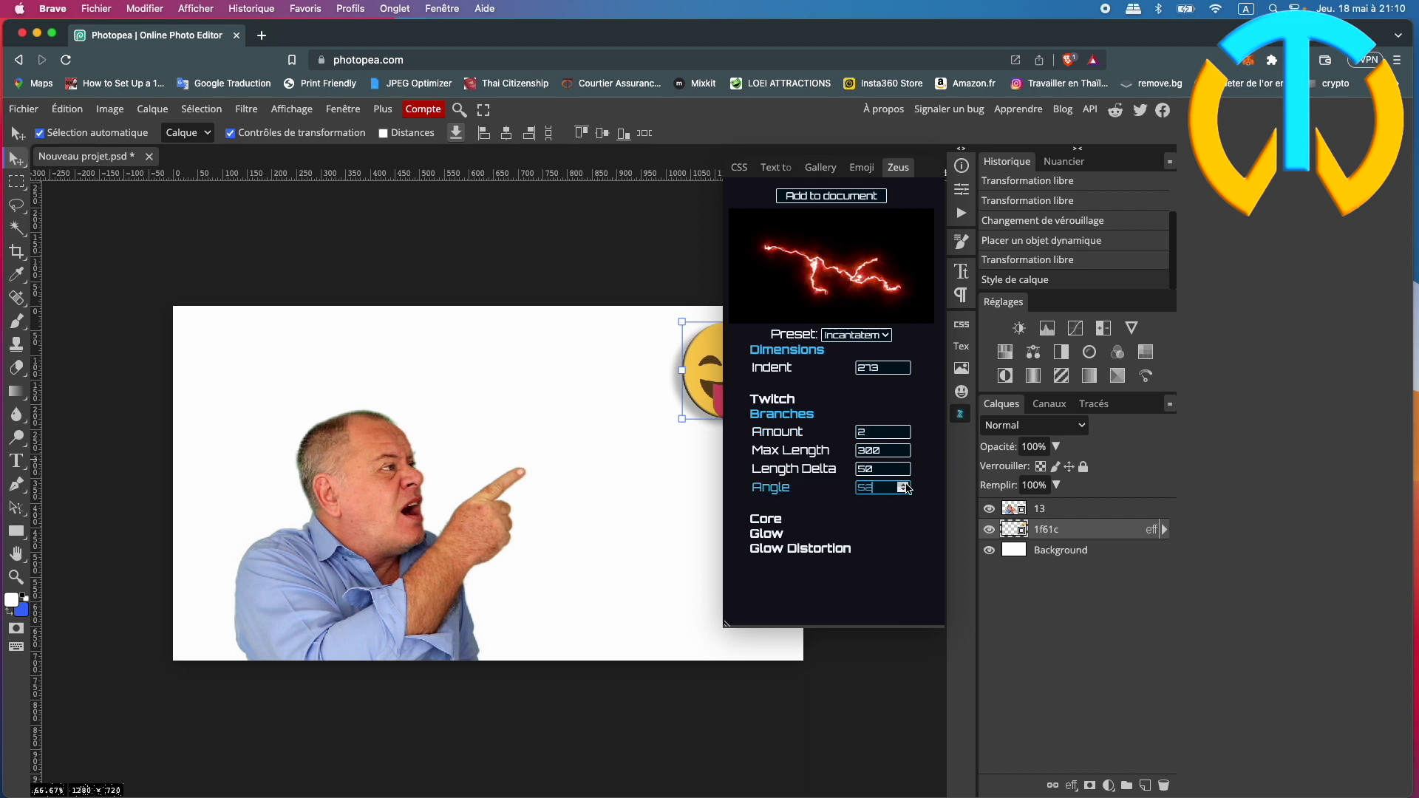
Step: Recheck Twitch, then expand Core and Glow (Depth 8, Radius 15) to review them
click(788, 404)
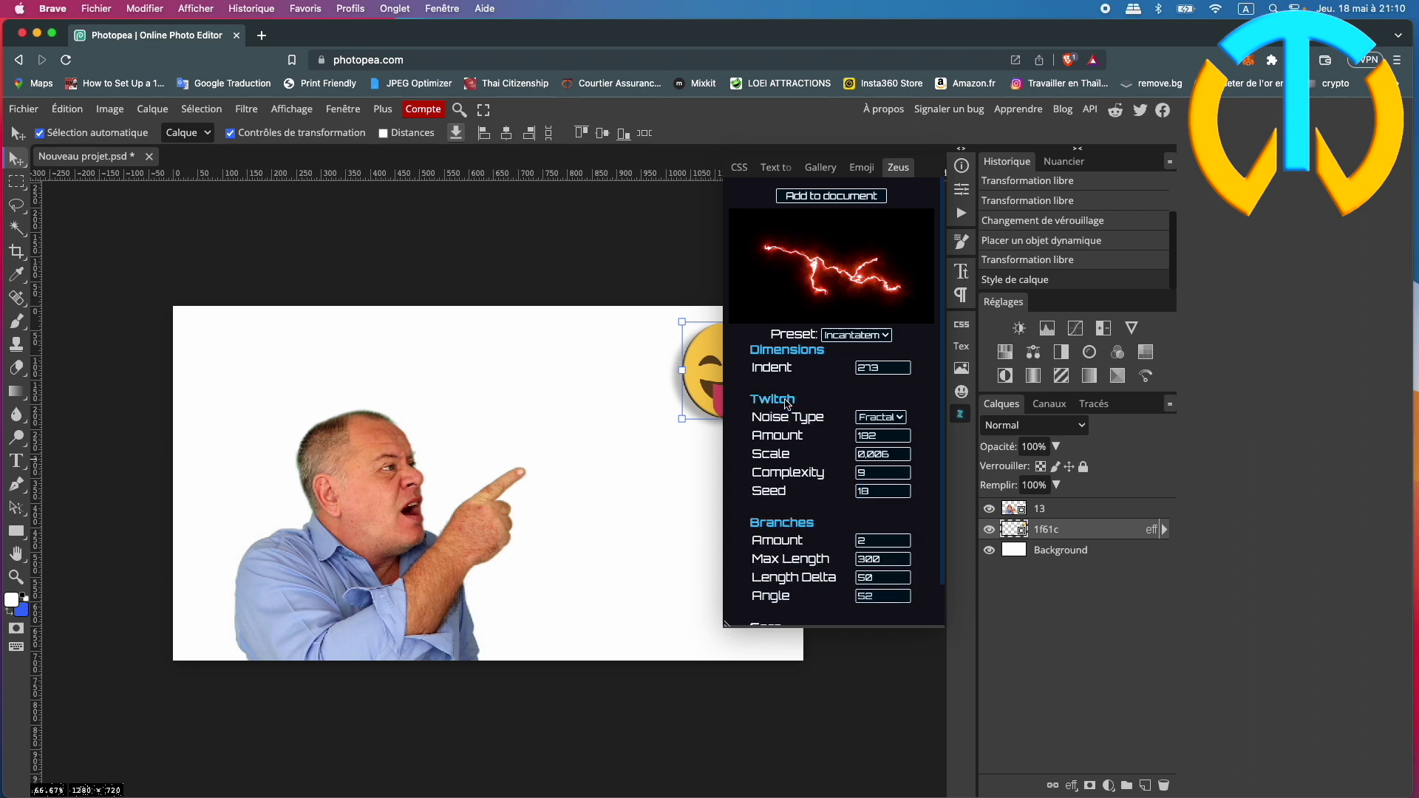
click(787, 404)
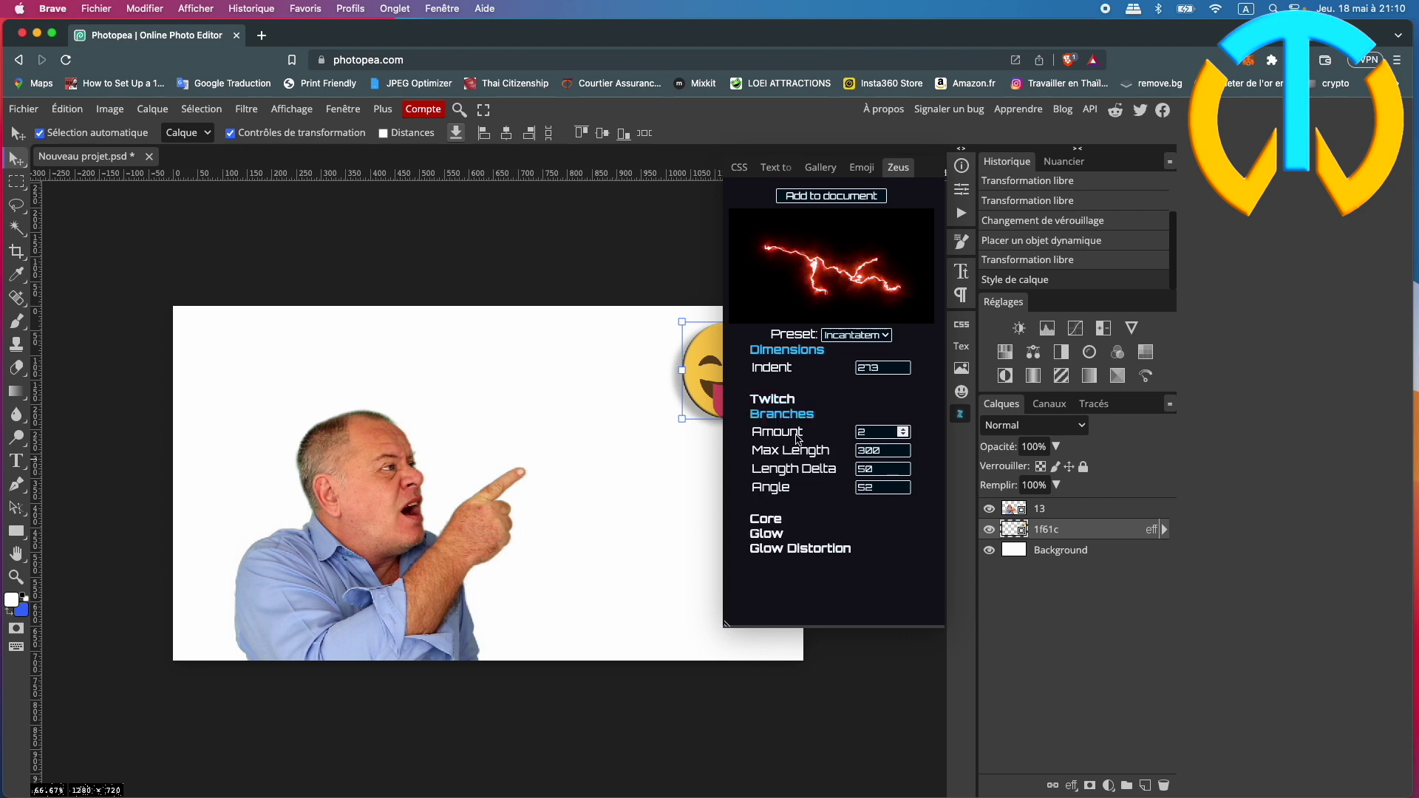
click(773, 520)
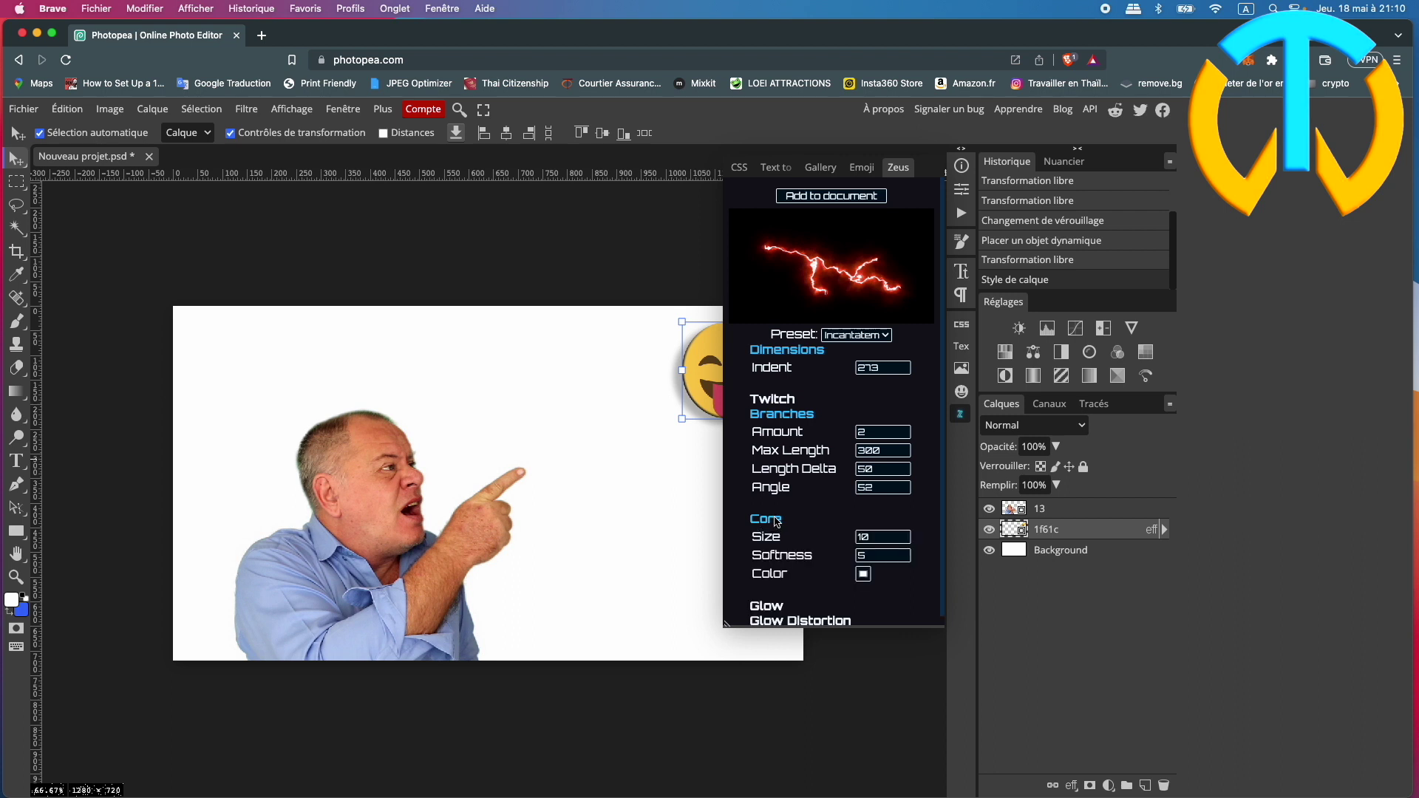
scroll(776, 522, down, 1)
click(781, 601)
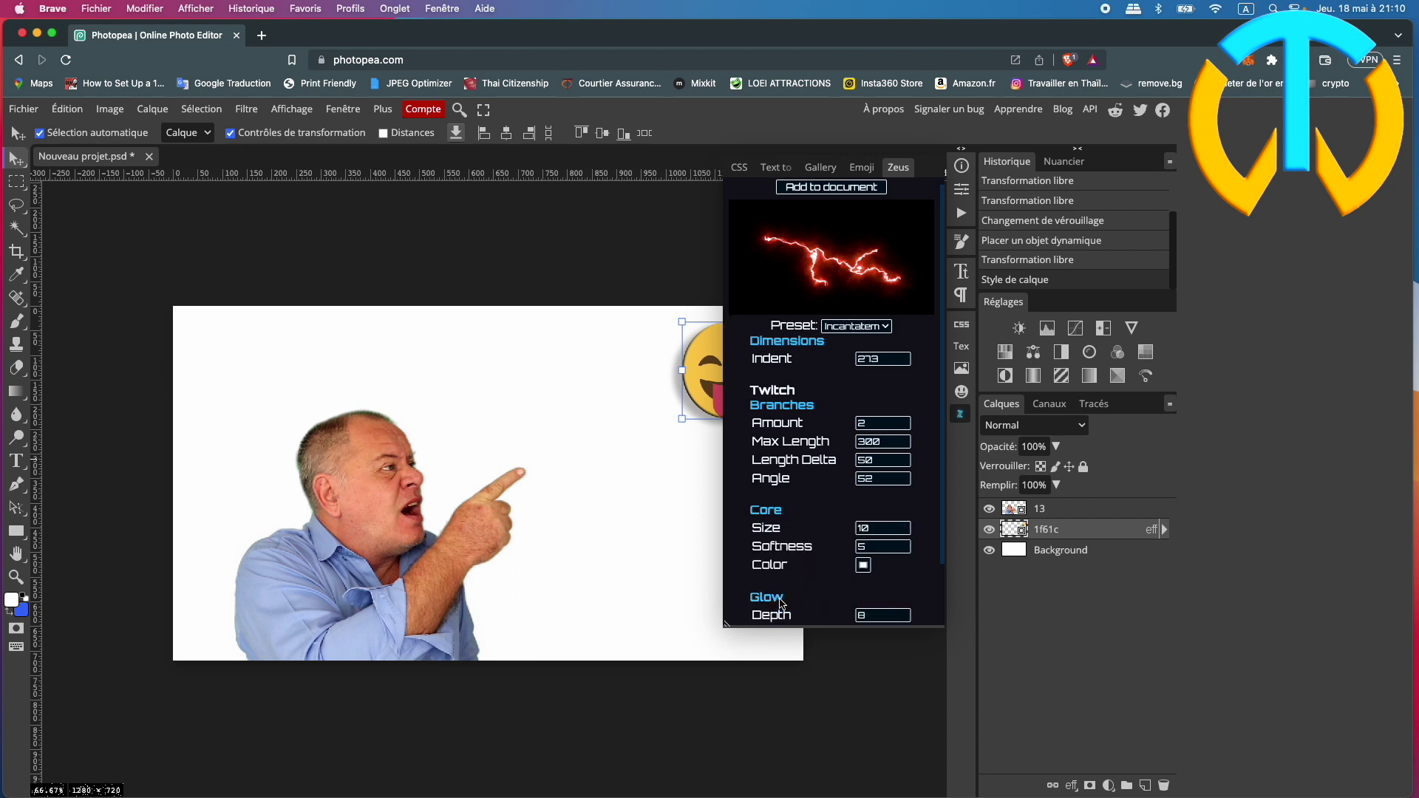
scroll(782, 601, down, 2)
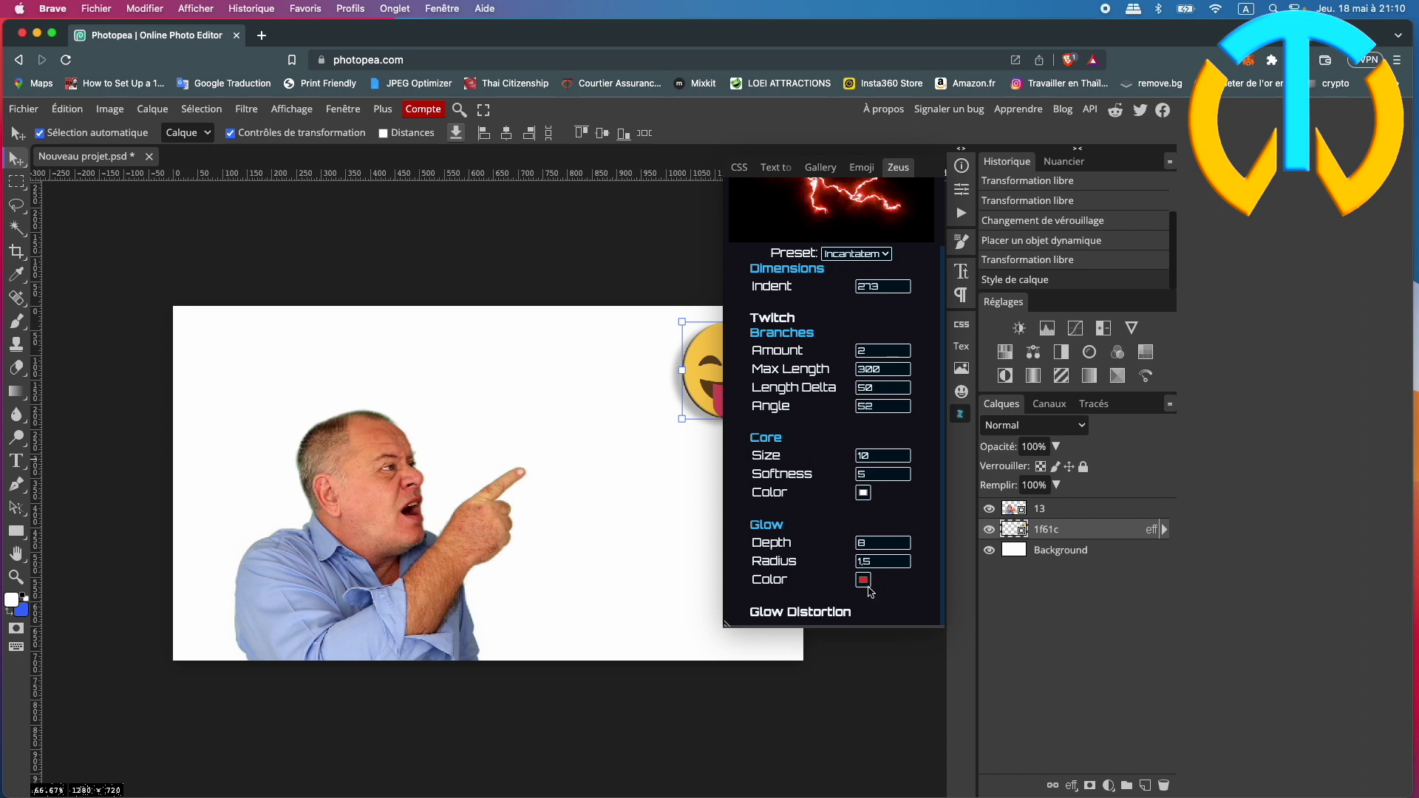
scroll(850, 506, up, 2)
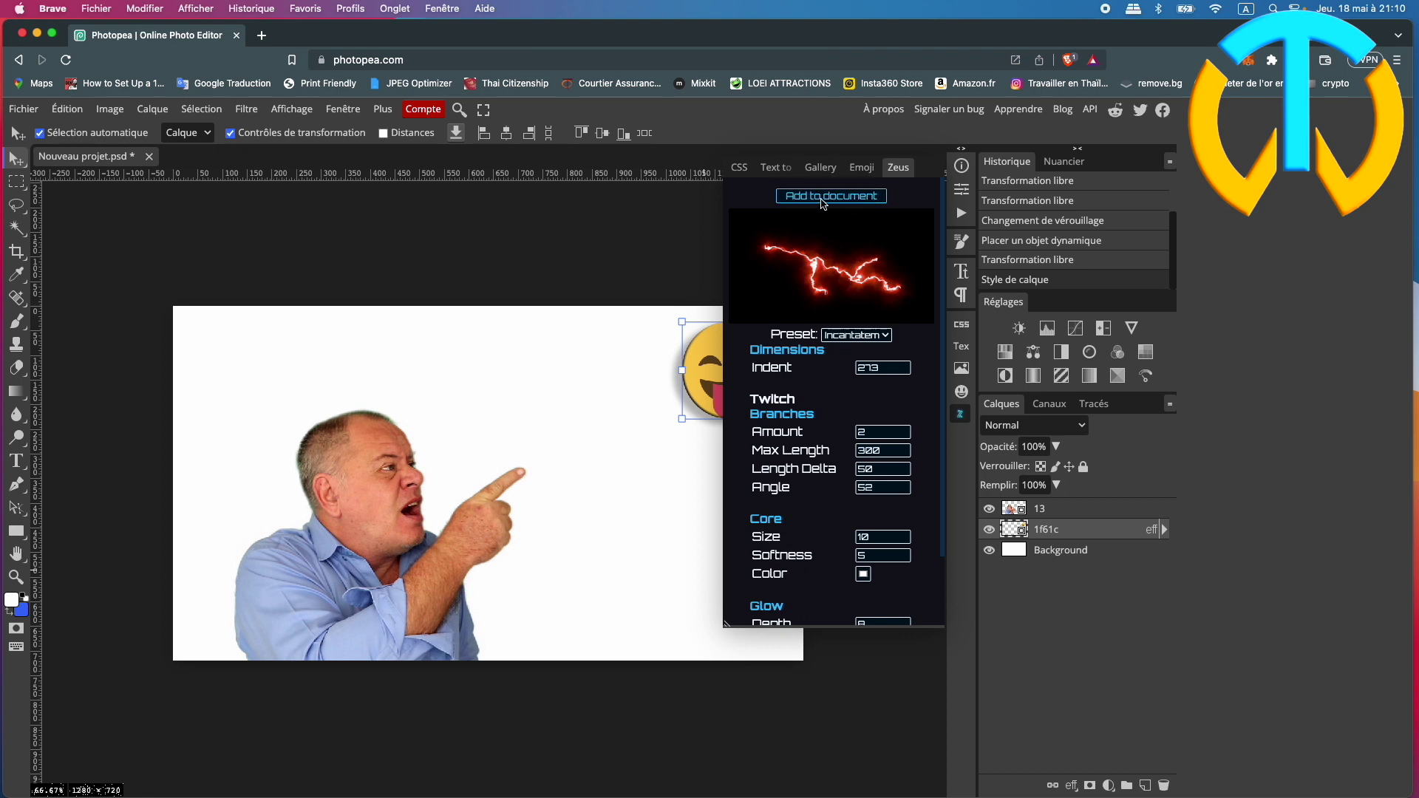
Step: Add the red bolt to the document as layer 'image', close Zeus, and commit placement
click(850, 201)
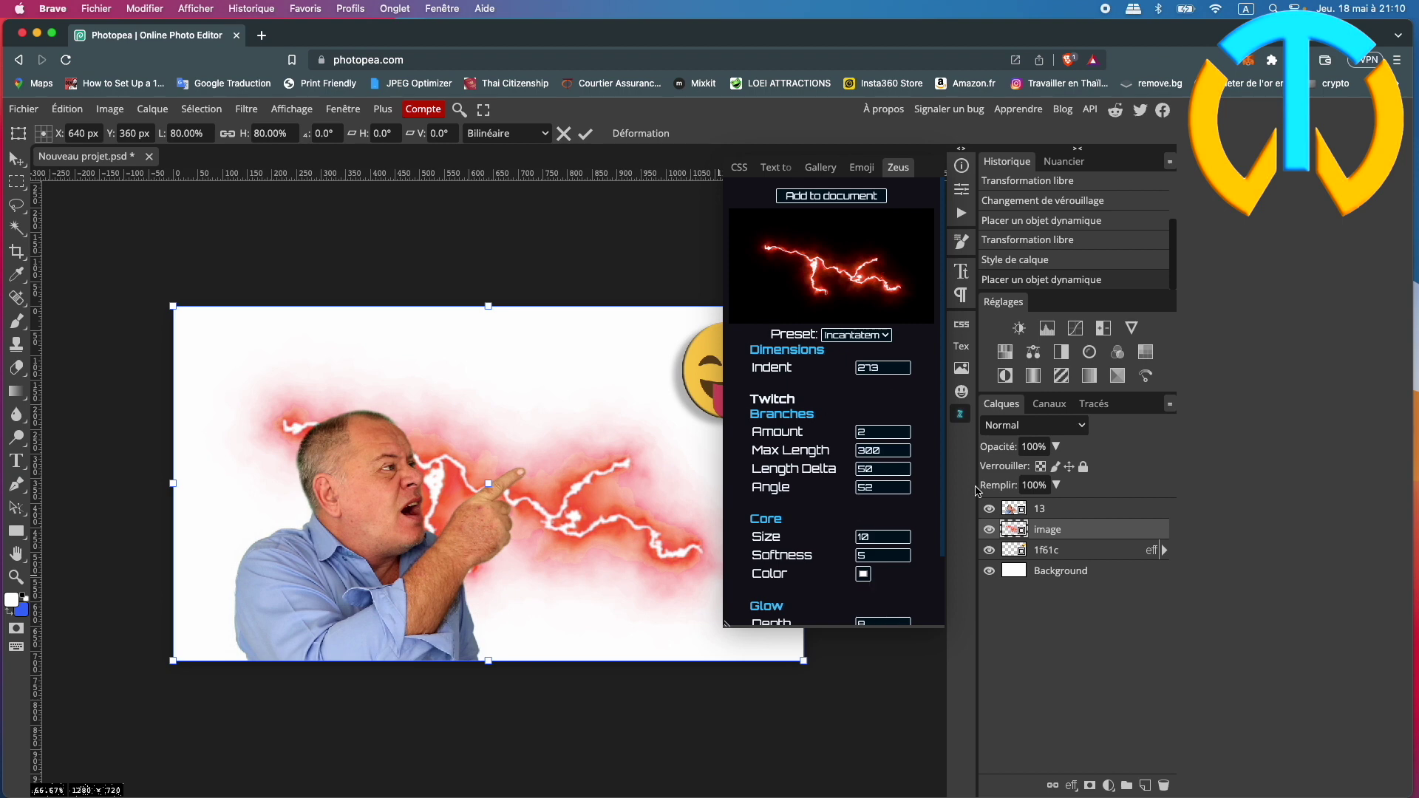
click(960, 416)
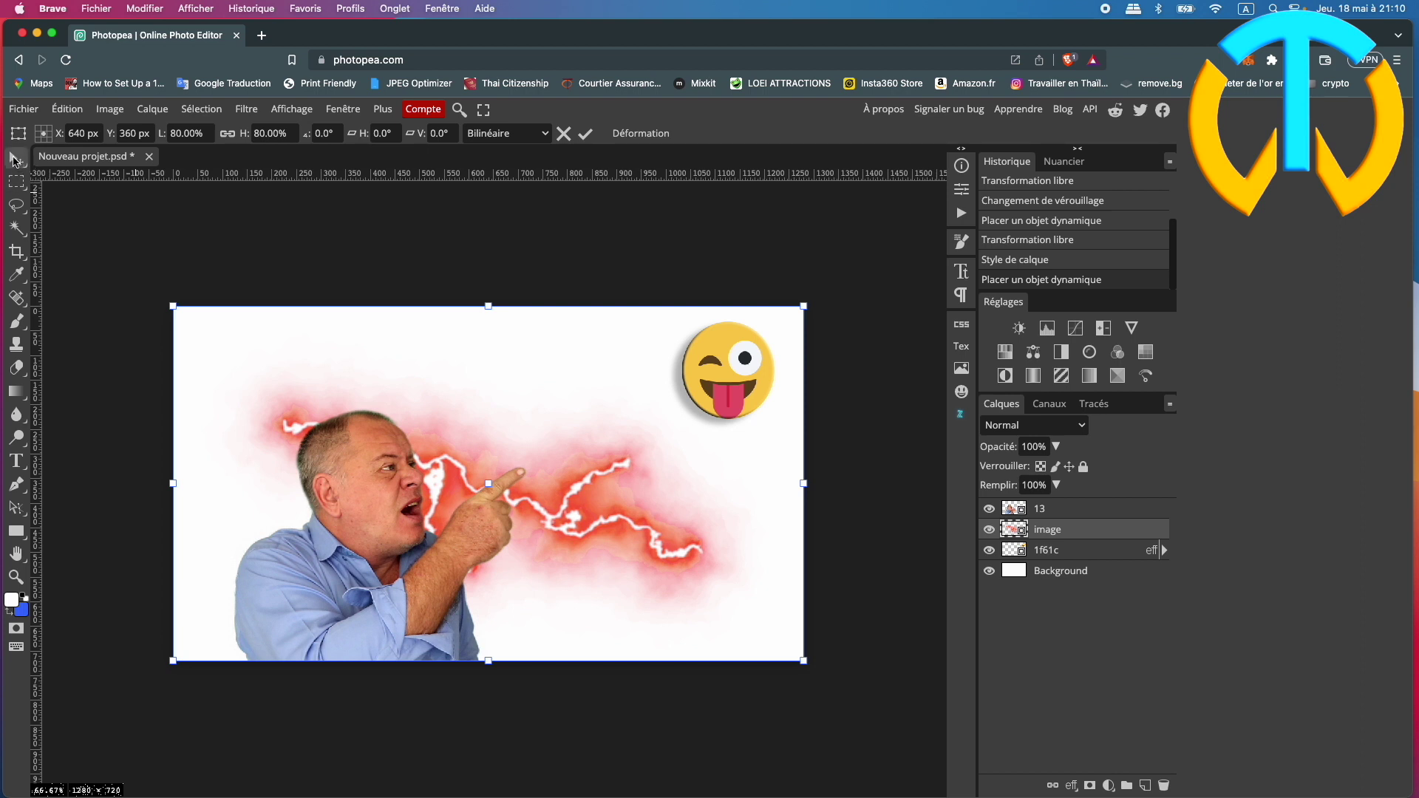
click(15, 160)
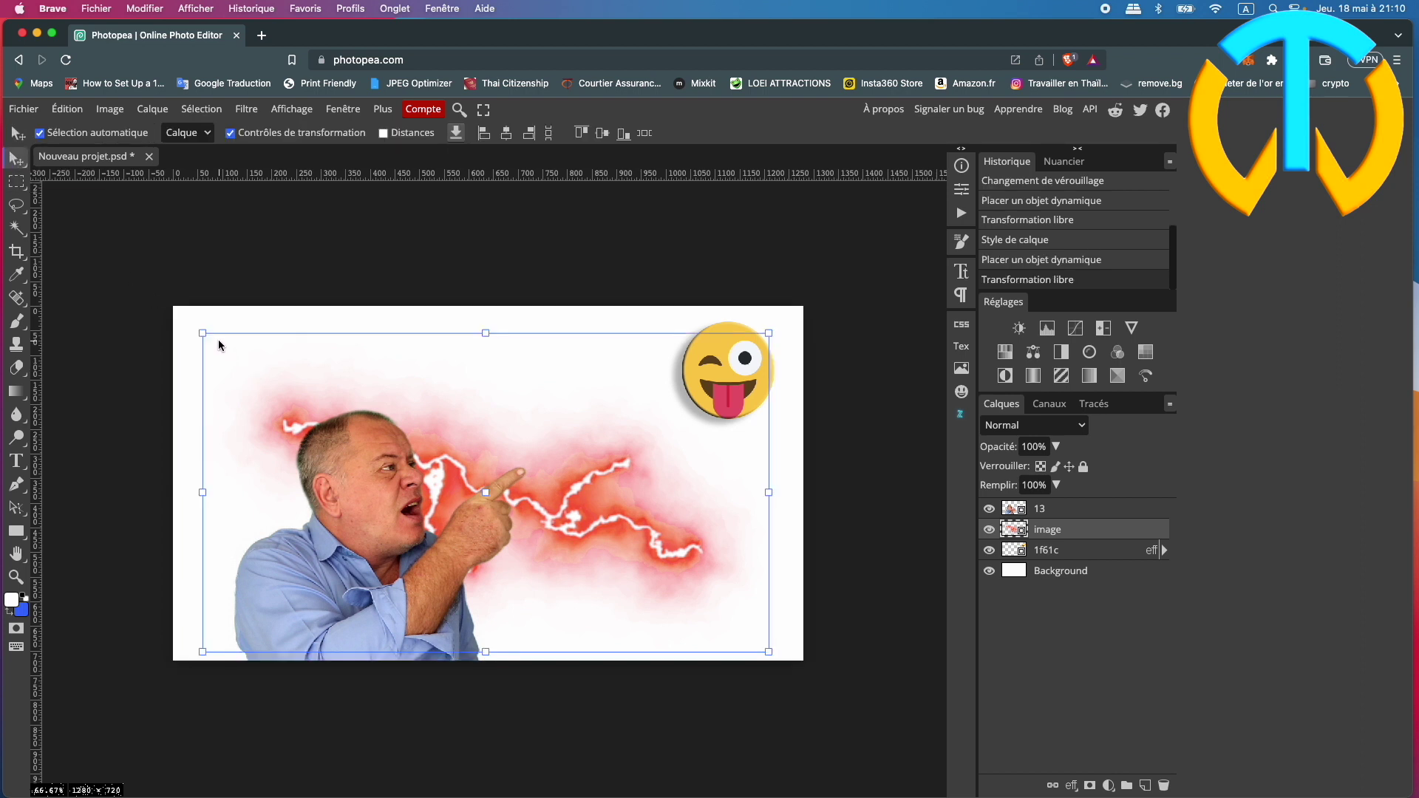
Step: Move, shrink and rotate the red lightning bolt from the man's fingertip to the winking emoji, then apply
click(204, 493)
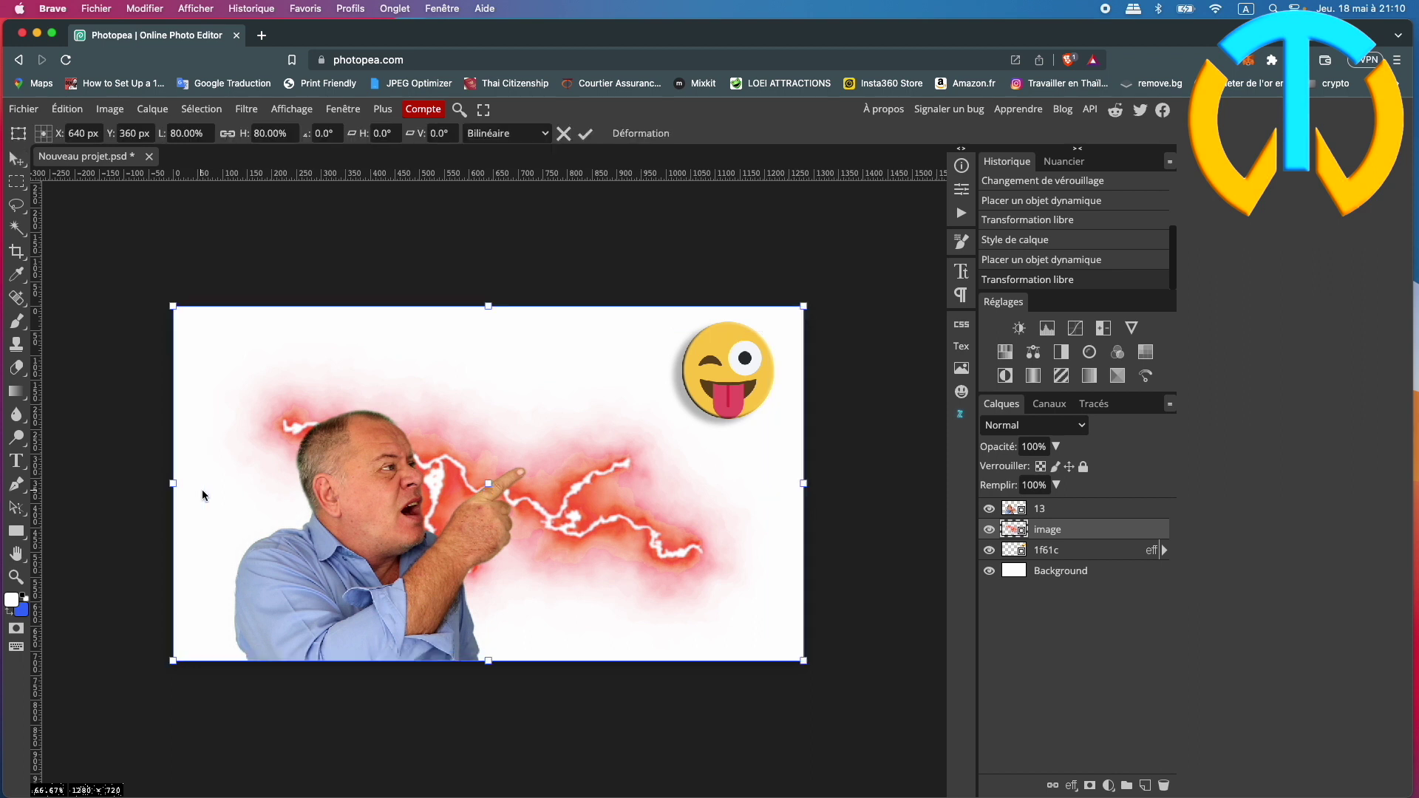
drag(204, 494, 384, 522)
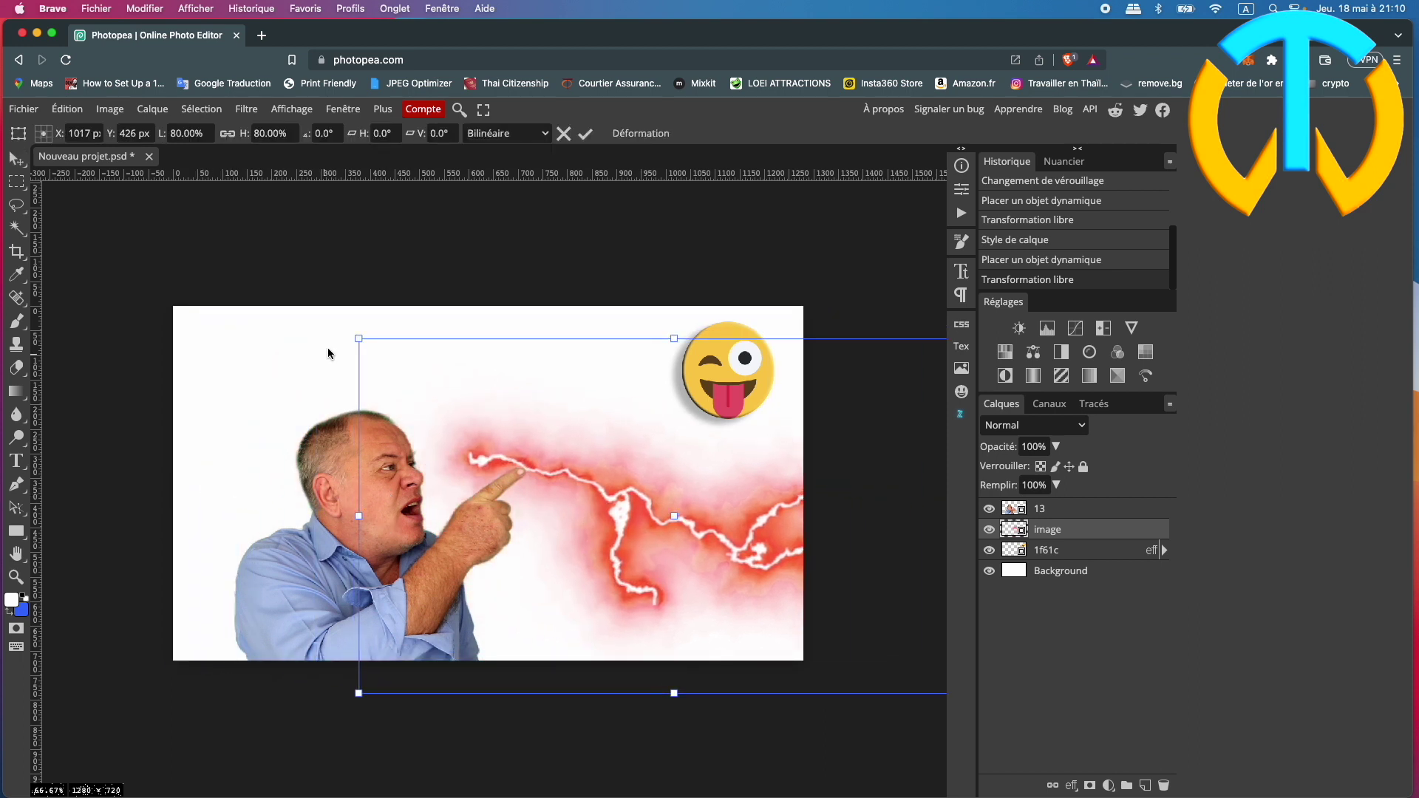
drag(359, 338, 554, 547)
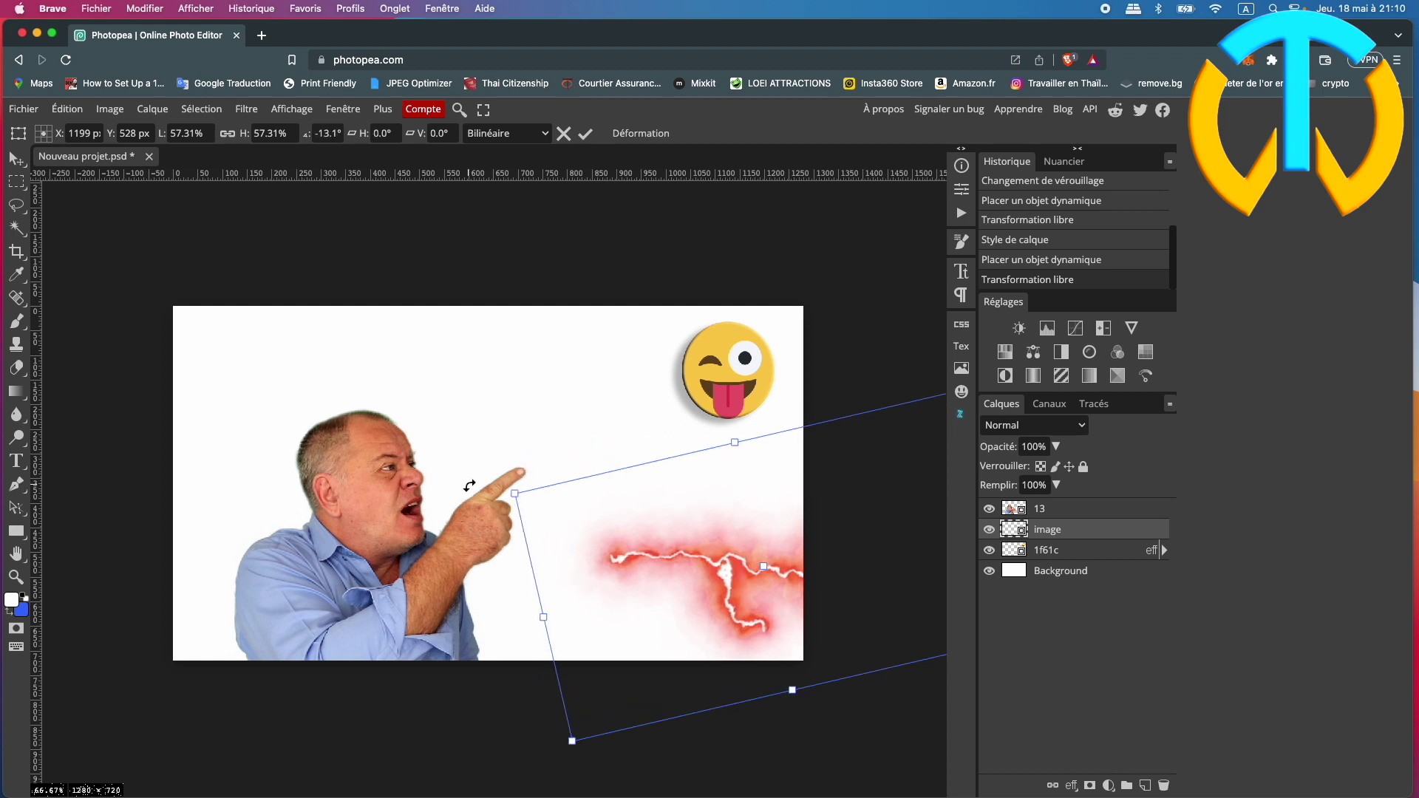
drag(519, 435, 443, 589)
mouse_move(689, 586)
mouse_down()
mouse_move(681, 556)
mouse_move(598, 459)
mouse_up()
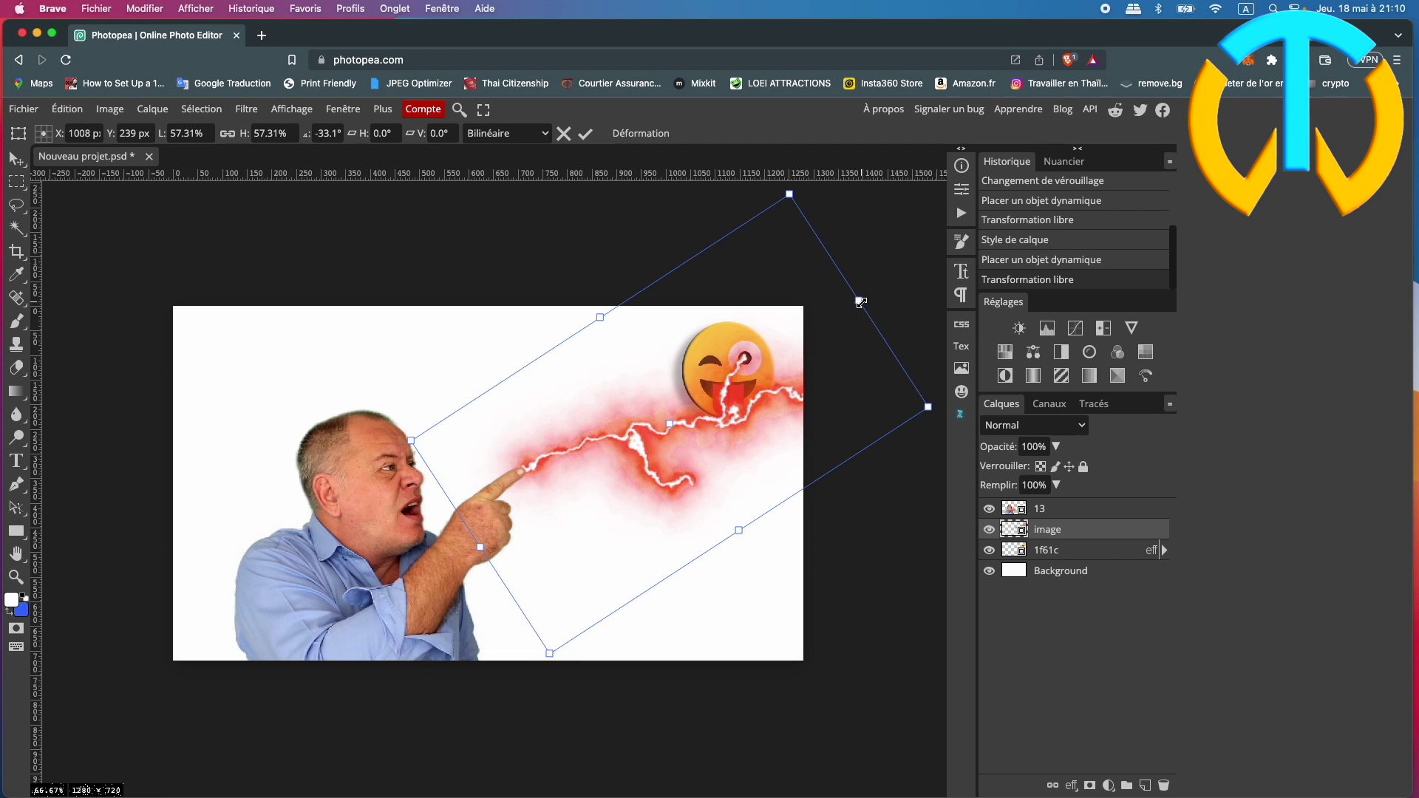
drag(859, 301, 748, 316)
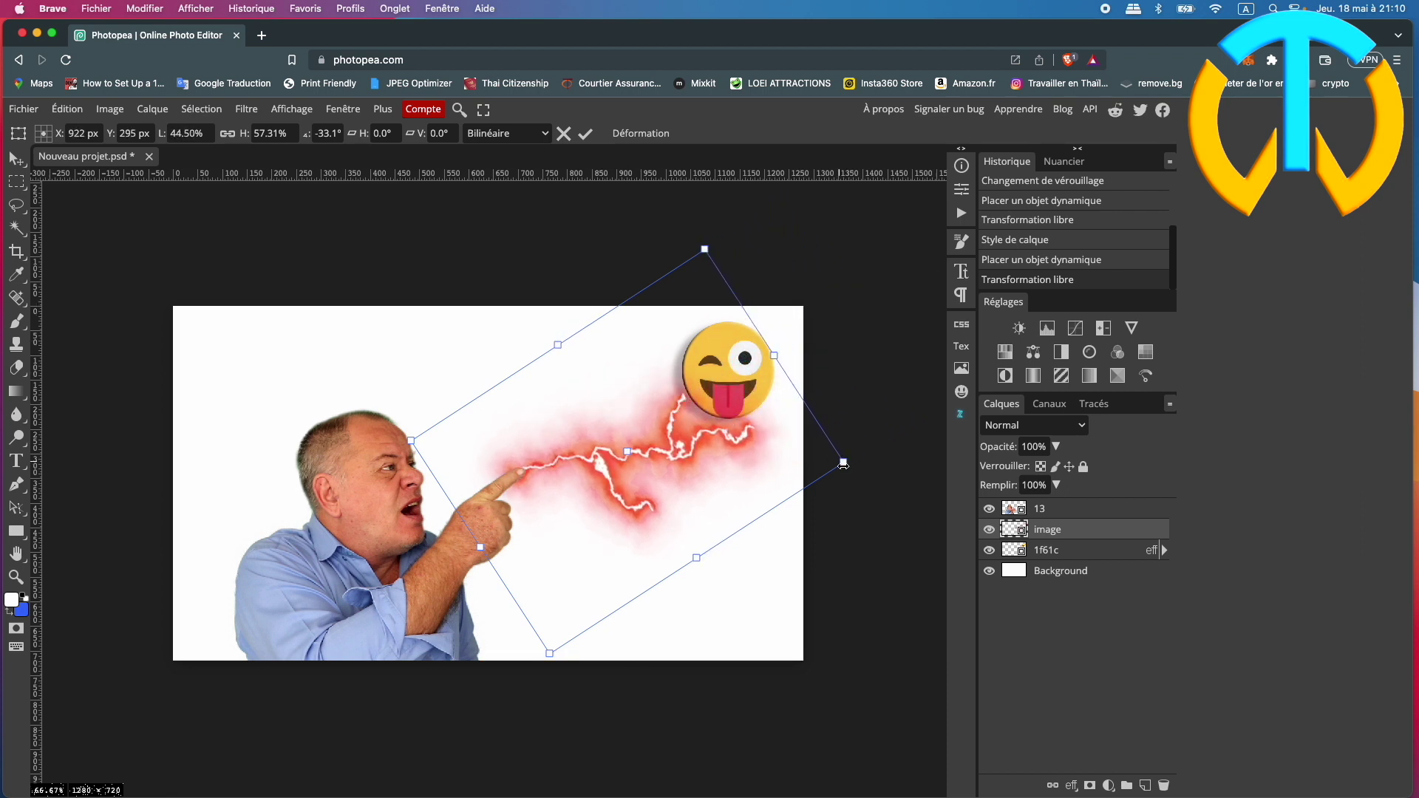
drag(855, 465, 862, 437)
drag(648, 455, 653, 448)
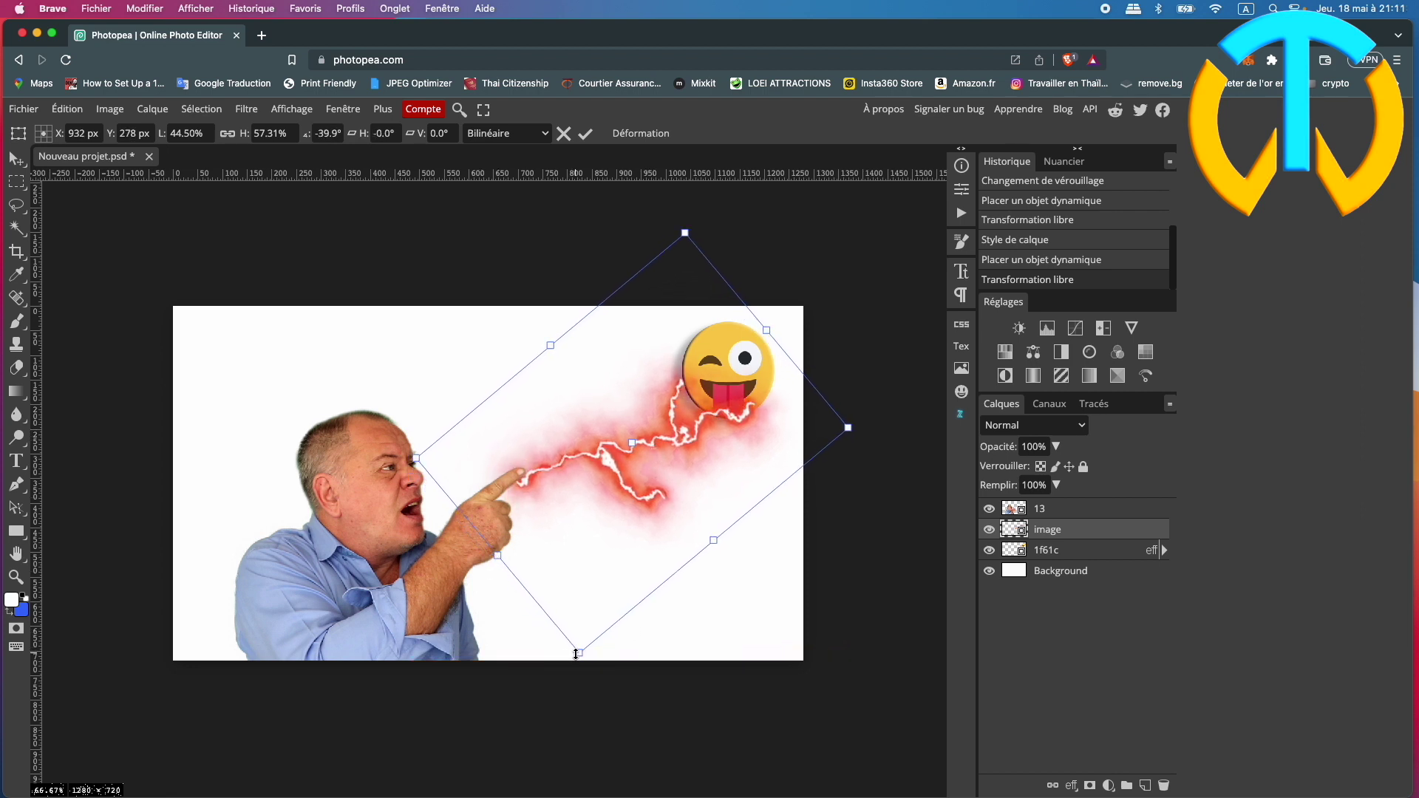
drag(578, 653, 580, 626)
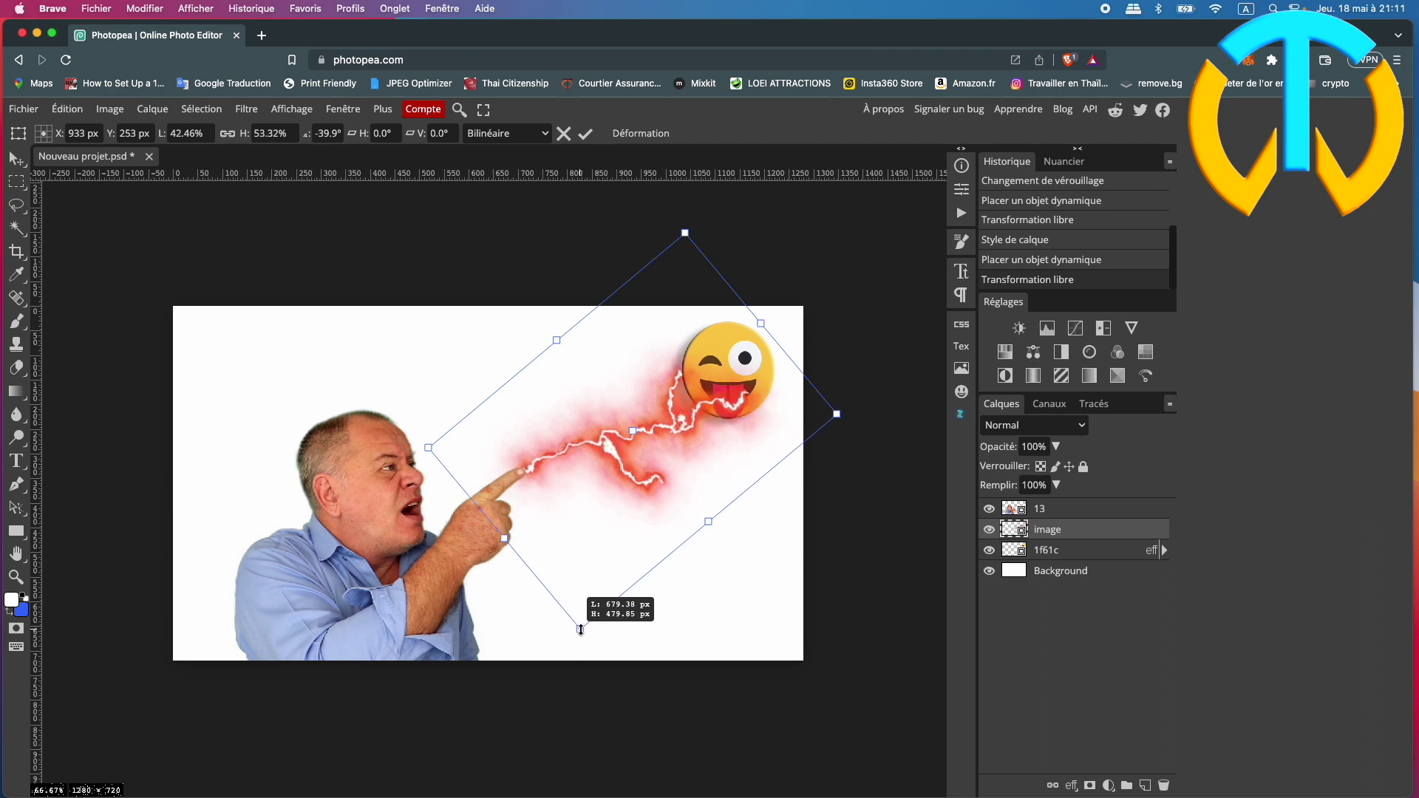
key(Return)
click(690, 639)
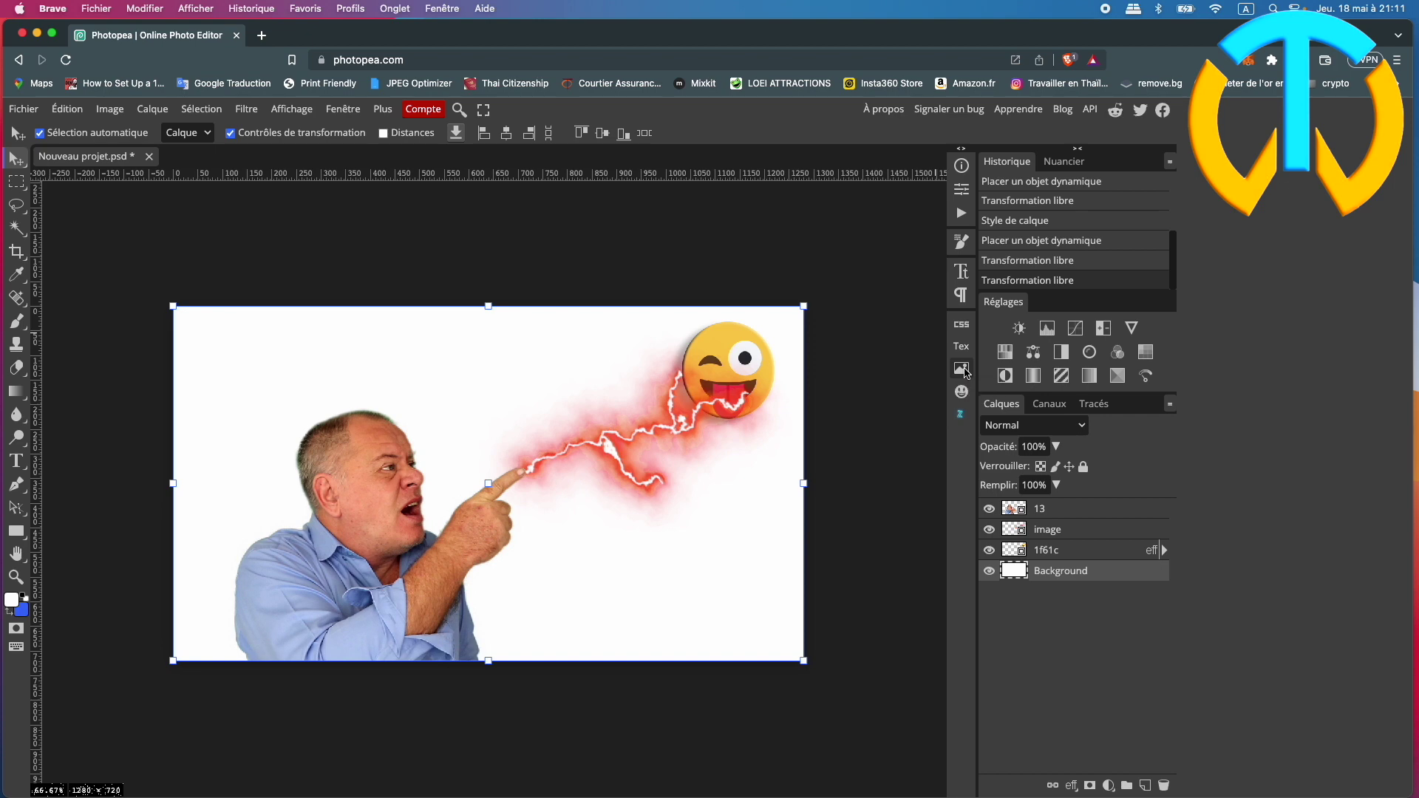
Step: Search the Gallery's stock images for the keyword 'snake'
click(963, 369)
scroll(854, 303, down, 5)
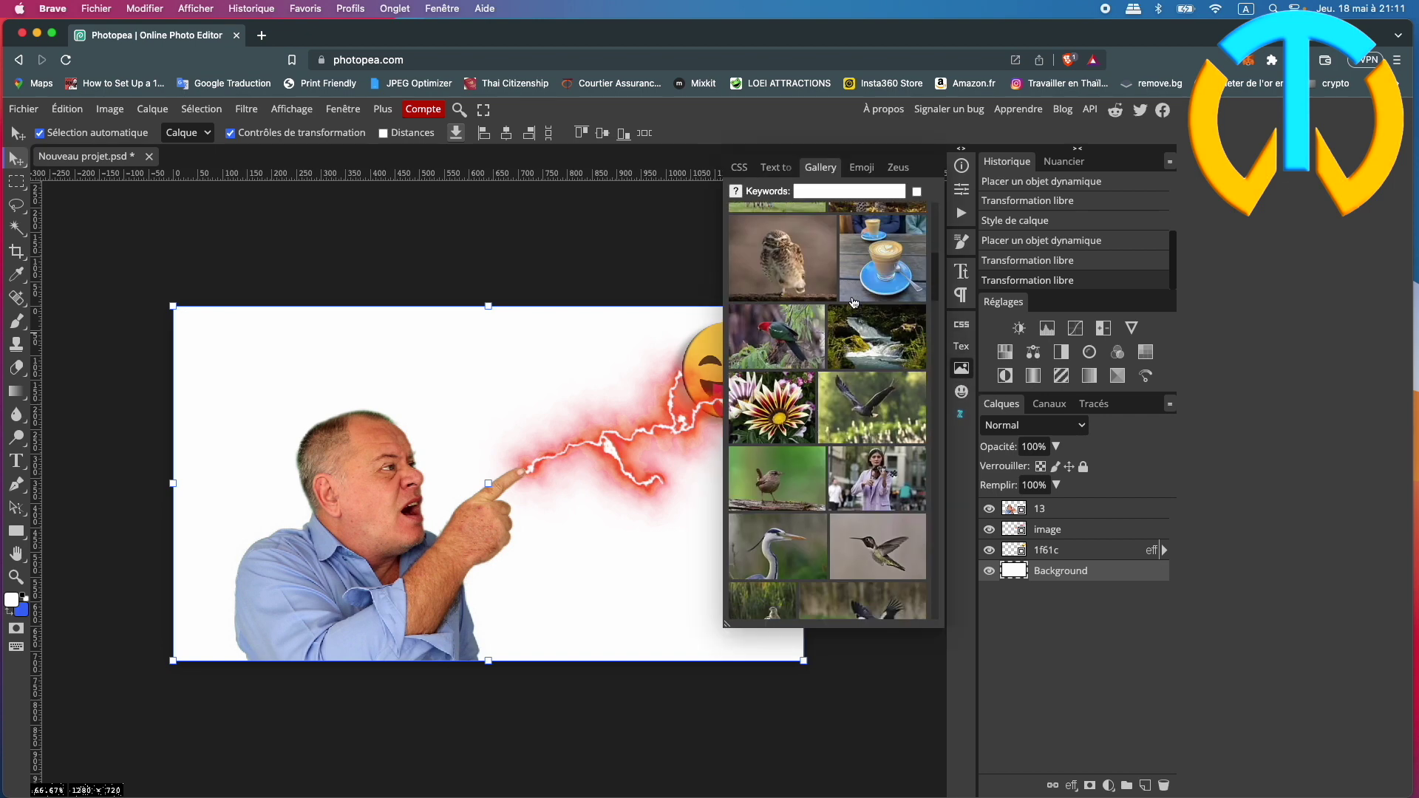
scroll(855, 306, up, 5)
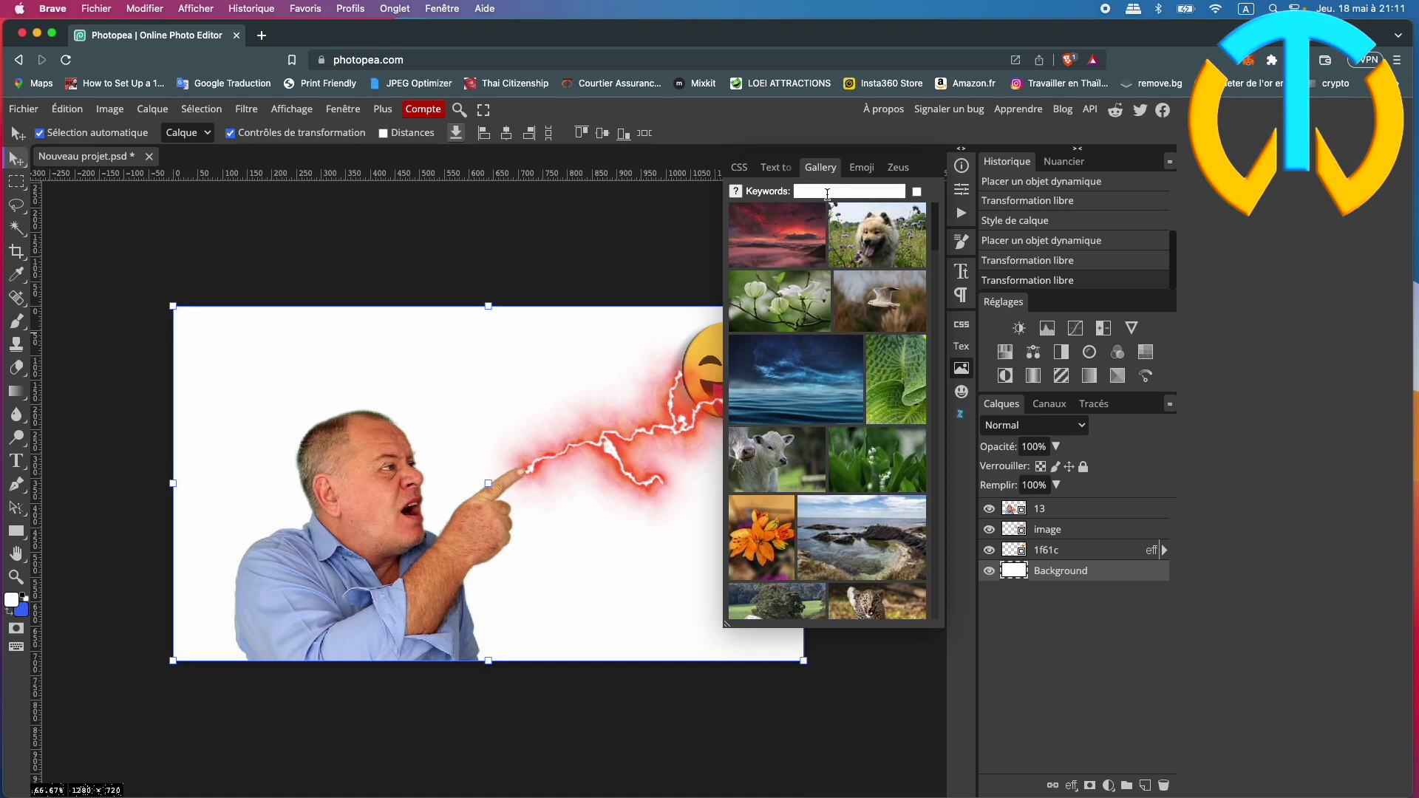
click(827, 193)
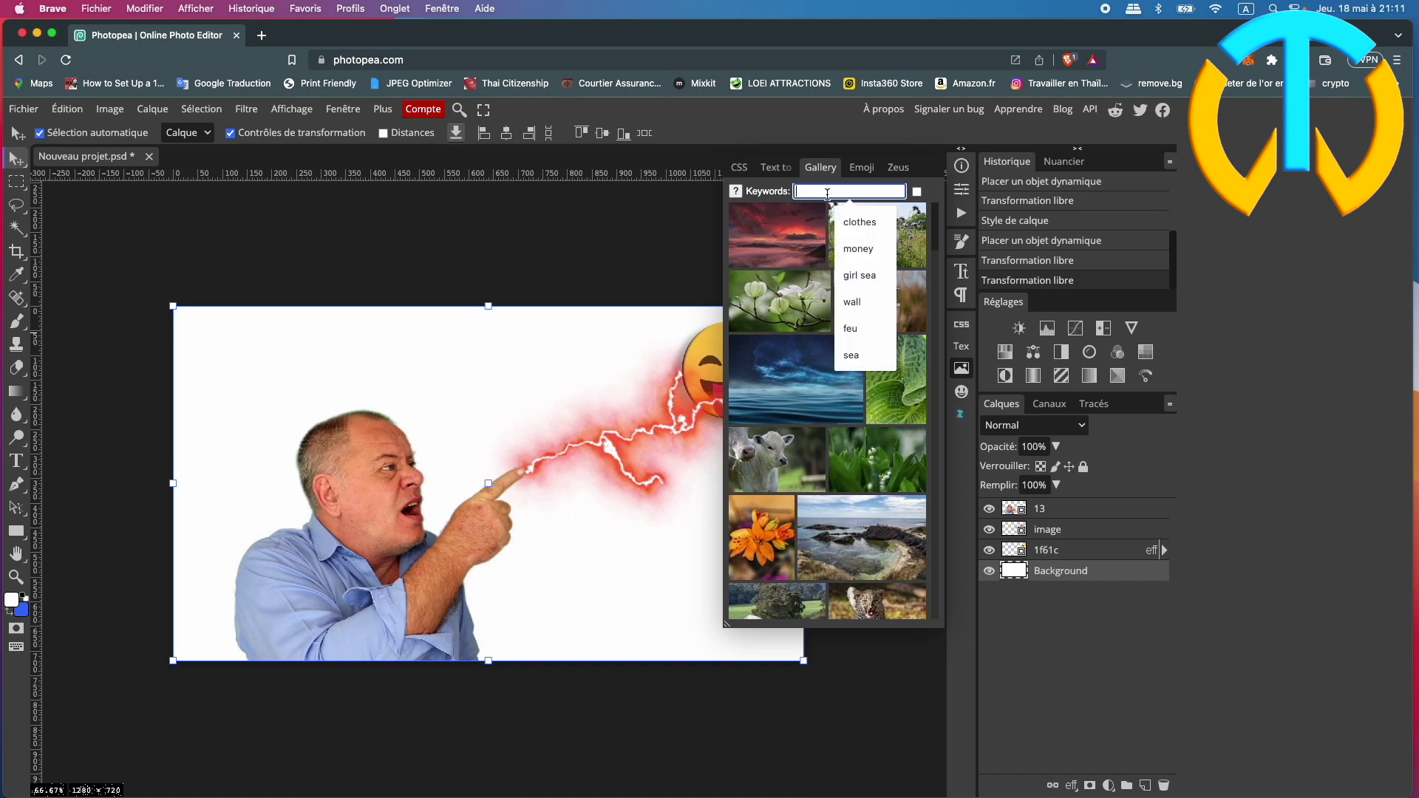
click(861, 222)
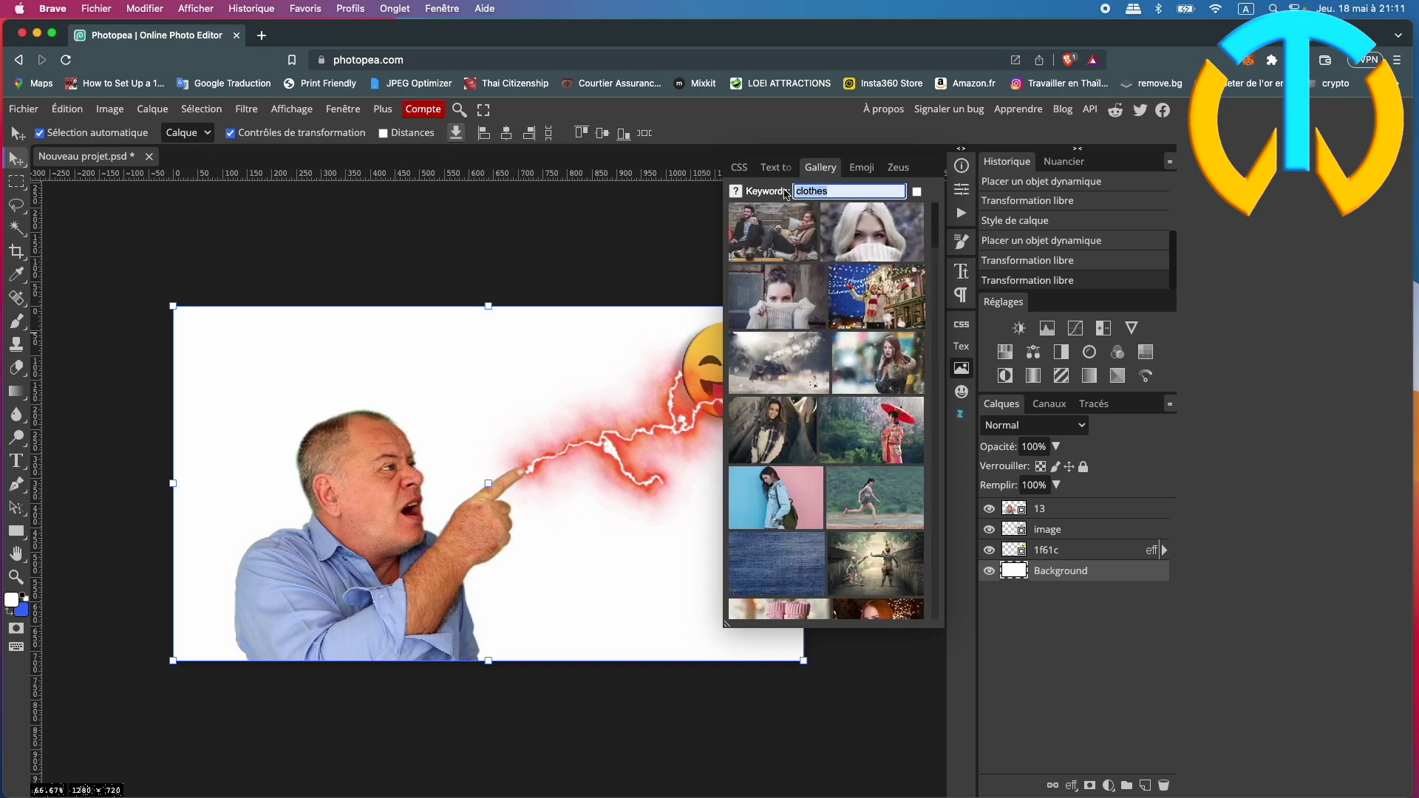
text(snake)
key(Return)
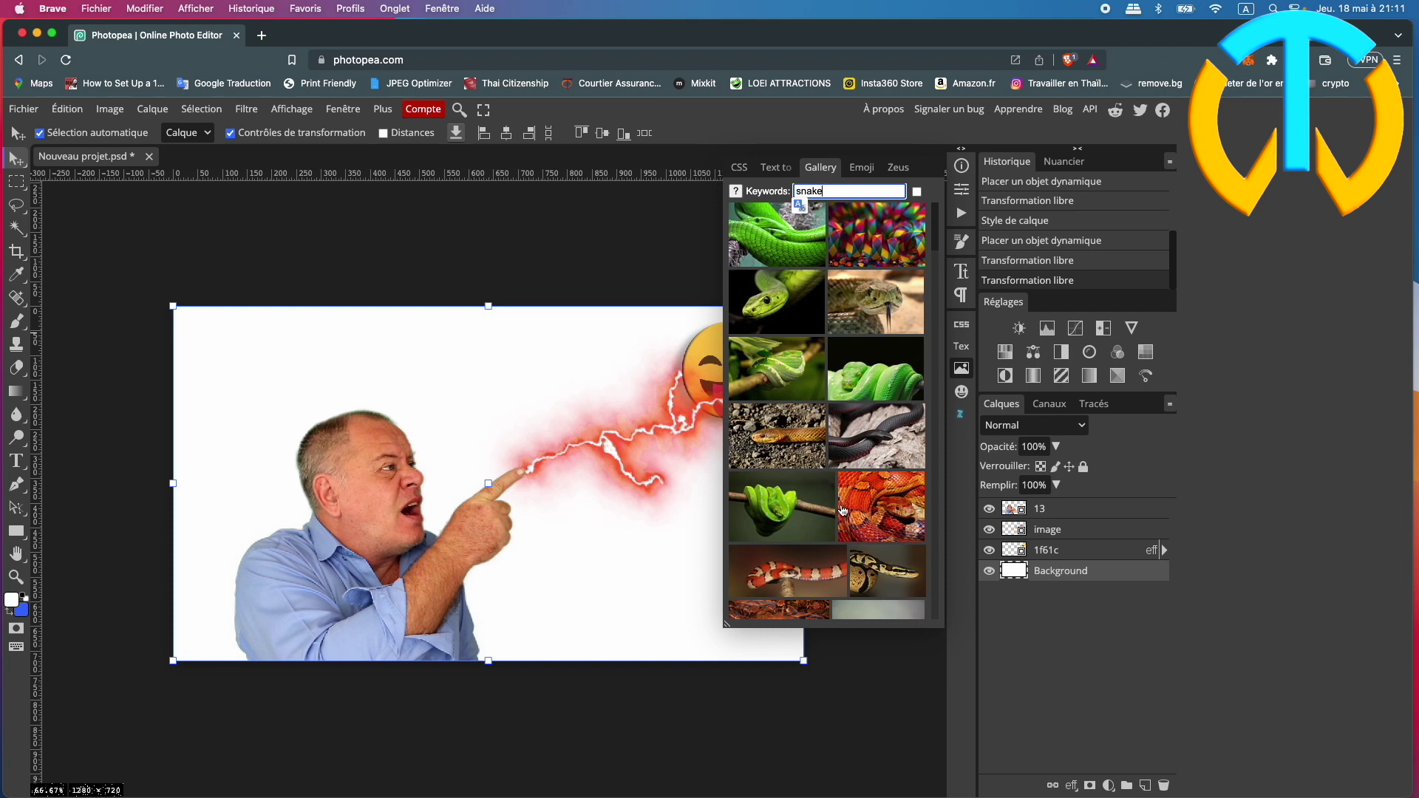
Step: Scroll the snake results and place the open-mouthed snake photo on the canvas
scroll(841, 506, down, 3)
scroll(843, 510, down, 3)
scroll(842, 510, down, 2)
scroll(843, 510, down, 2)
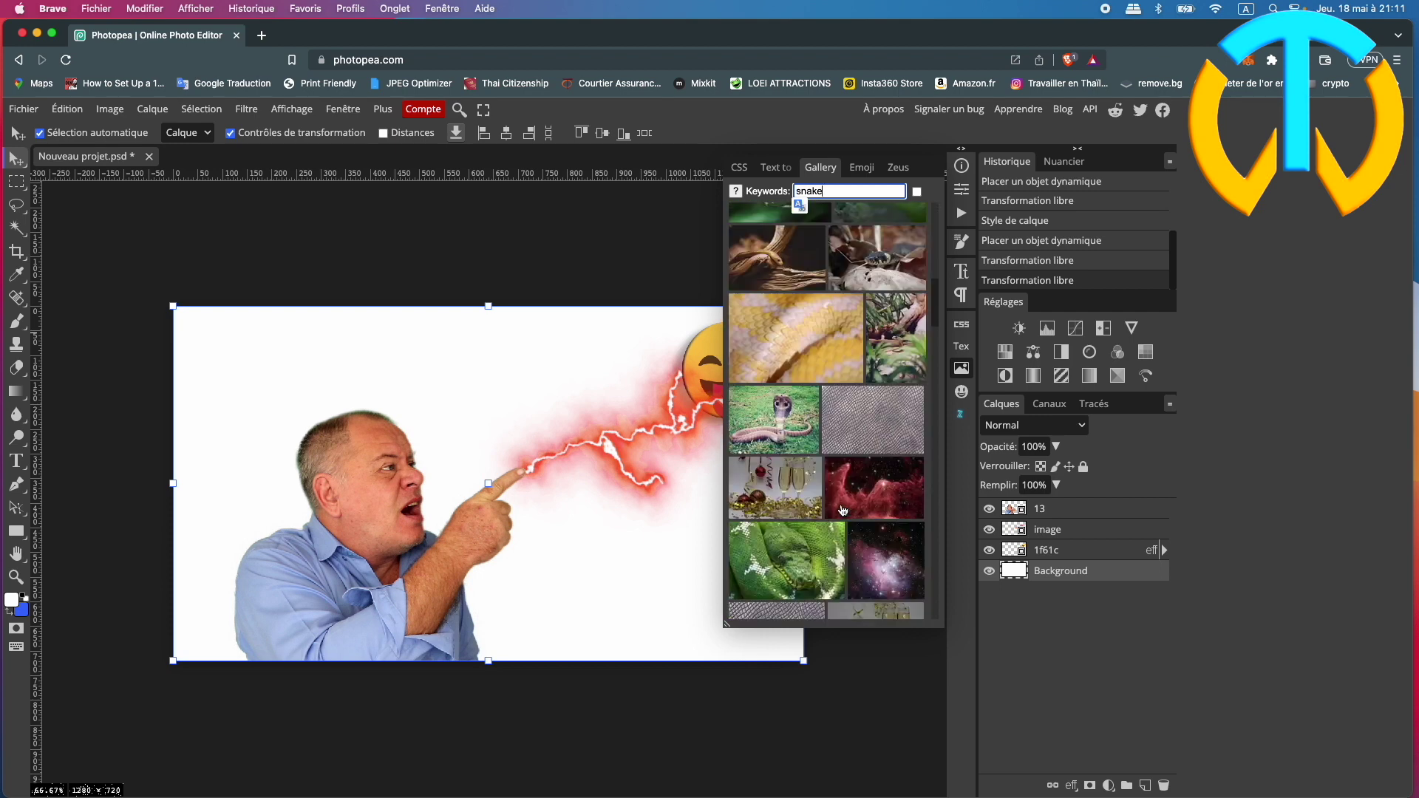
scroll(842, 510, down, 2)
scroll(842, 510, down, 2)
scroll(842, 510, down, 2)
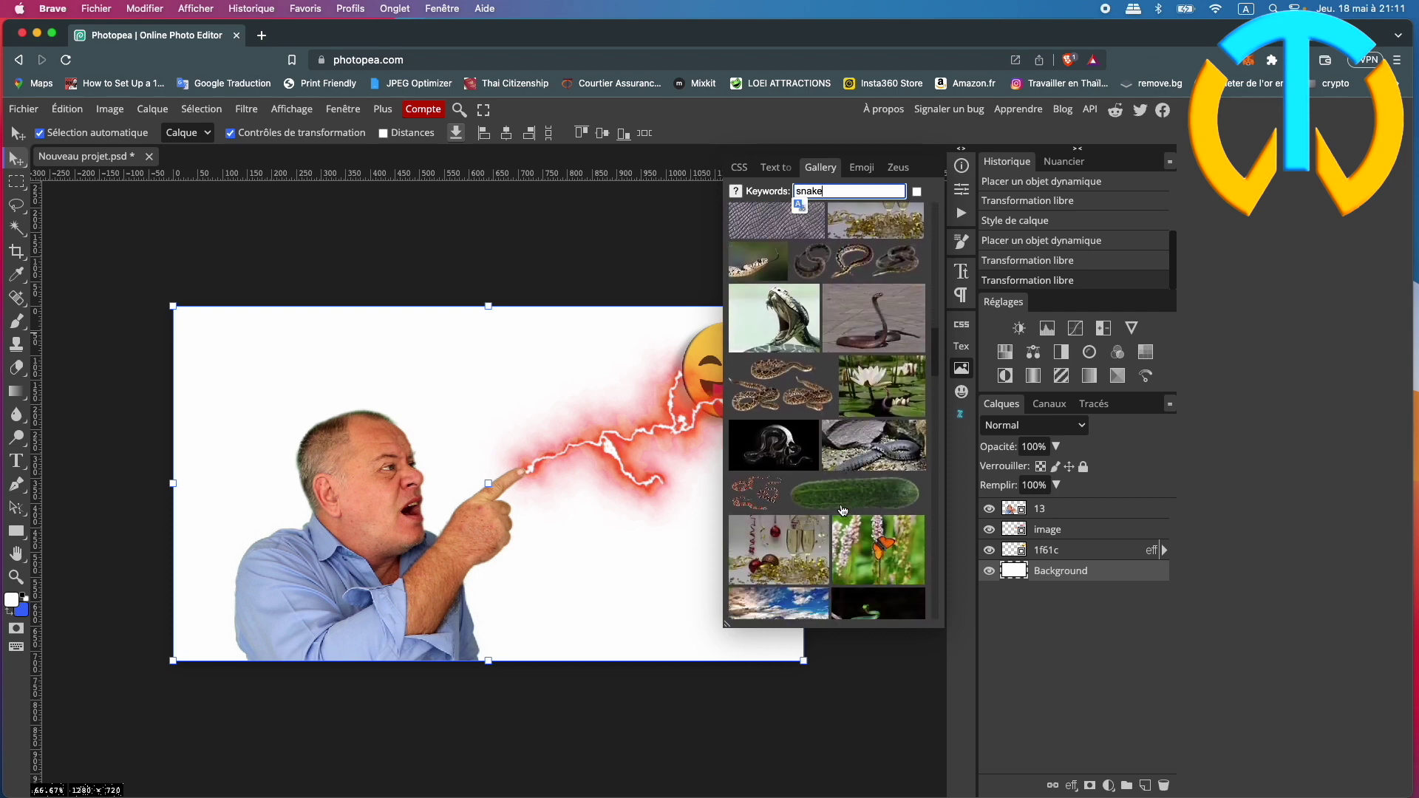
click(794, 329)
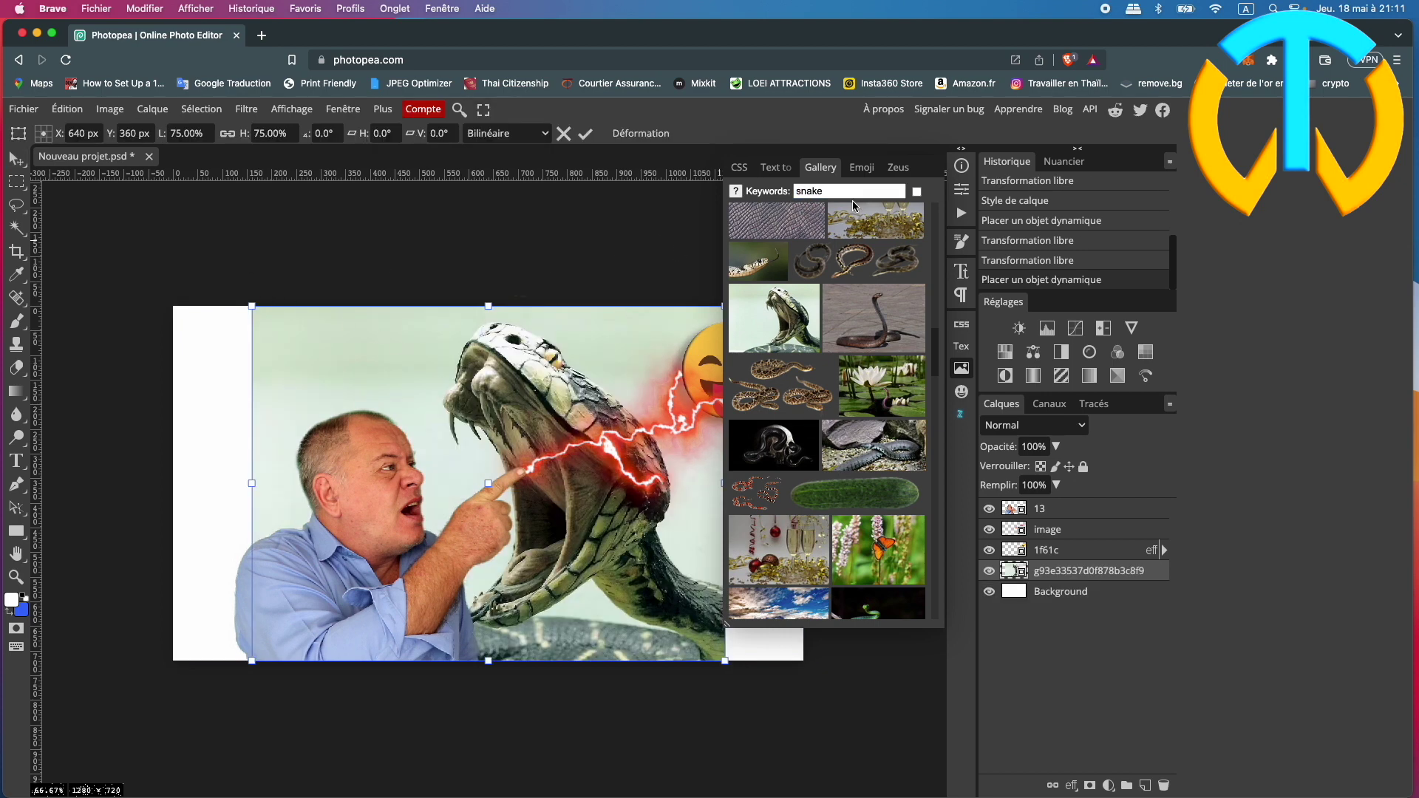
Step: Move the snake photo right and scale it down to about 31% in the lower-right corner
click(961, 367)
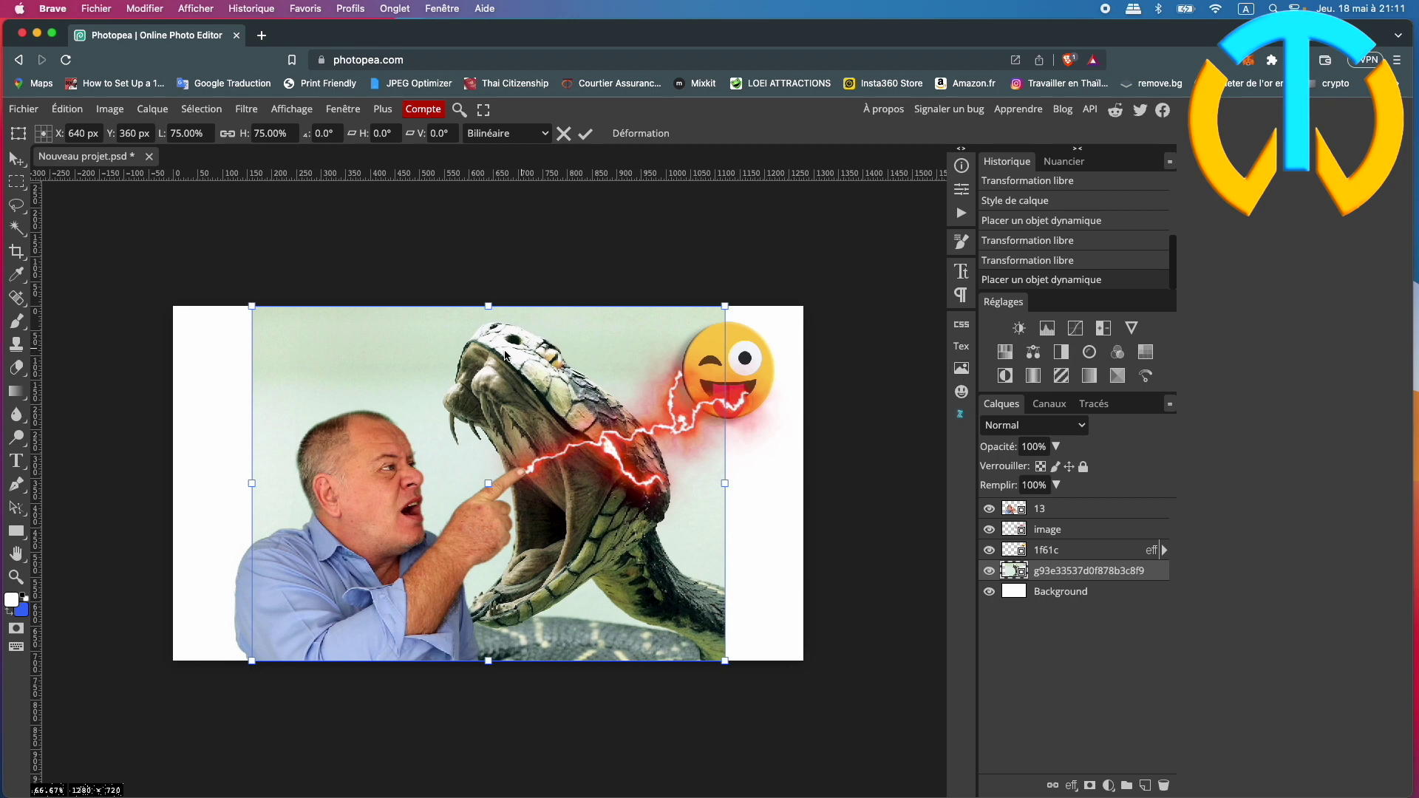
drag(654, 556, 737, 560)
drag(330, 309, 609, 506)
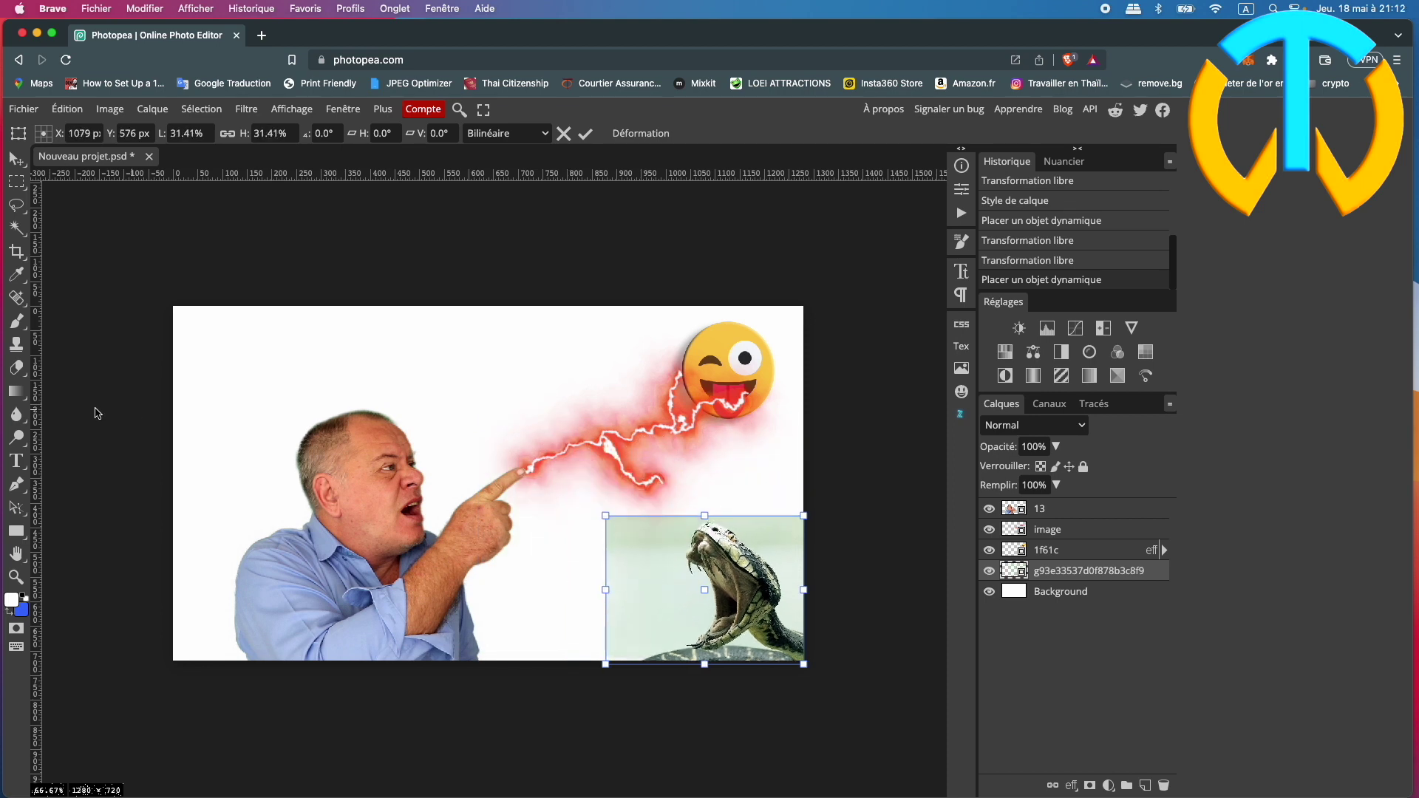
right_click(24, 375)
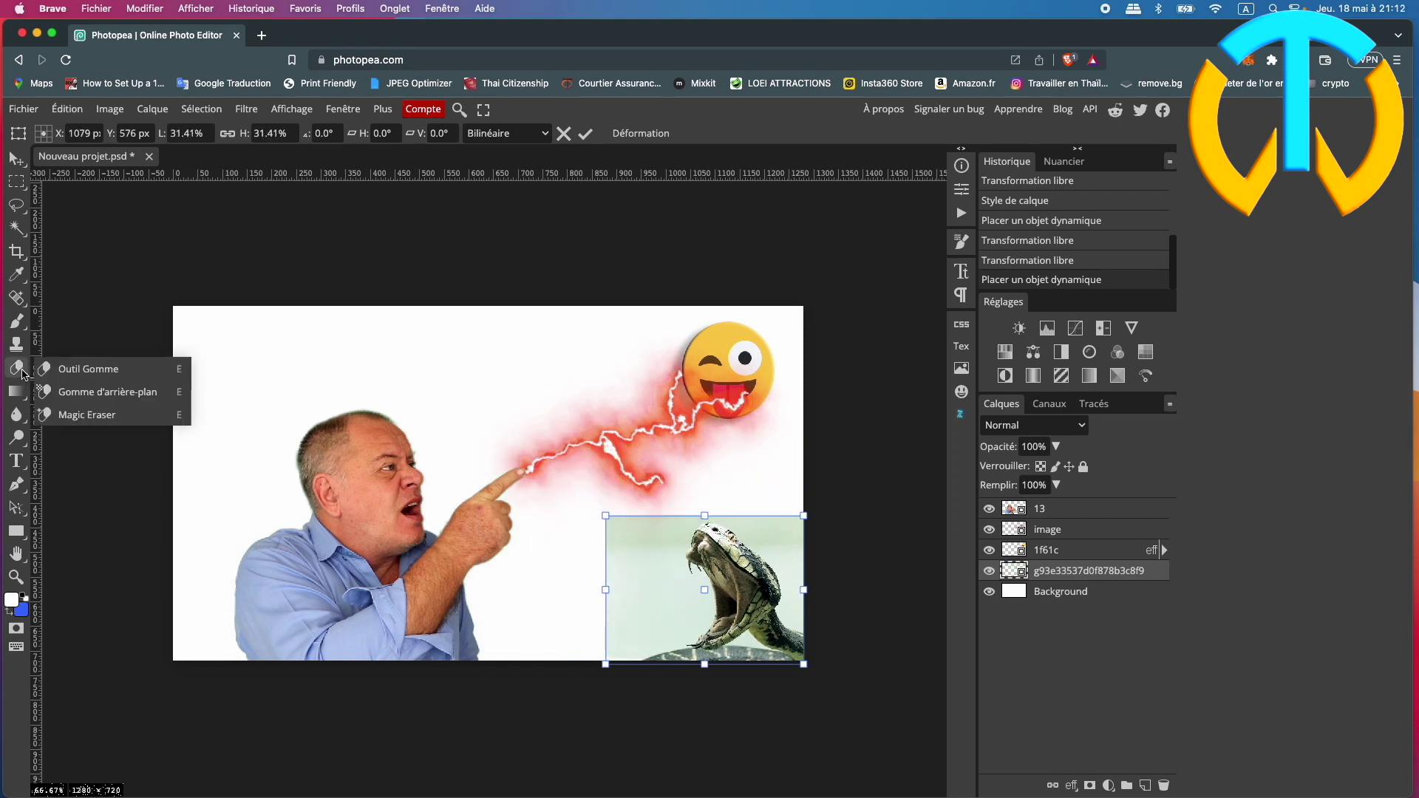
Step: Select the standard Eraser with a 157 px brush
click(81, 365)
click(46, 133)
drag(147, 182, 165, 177)
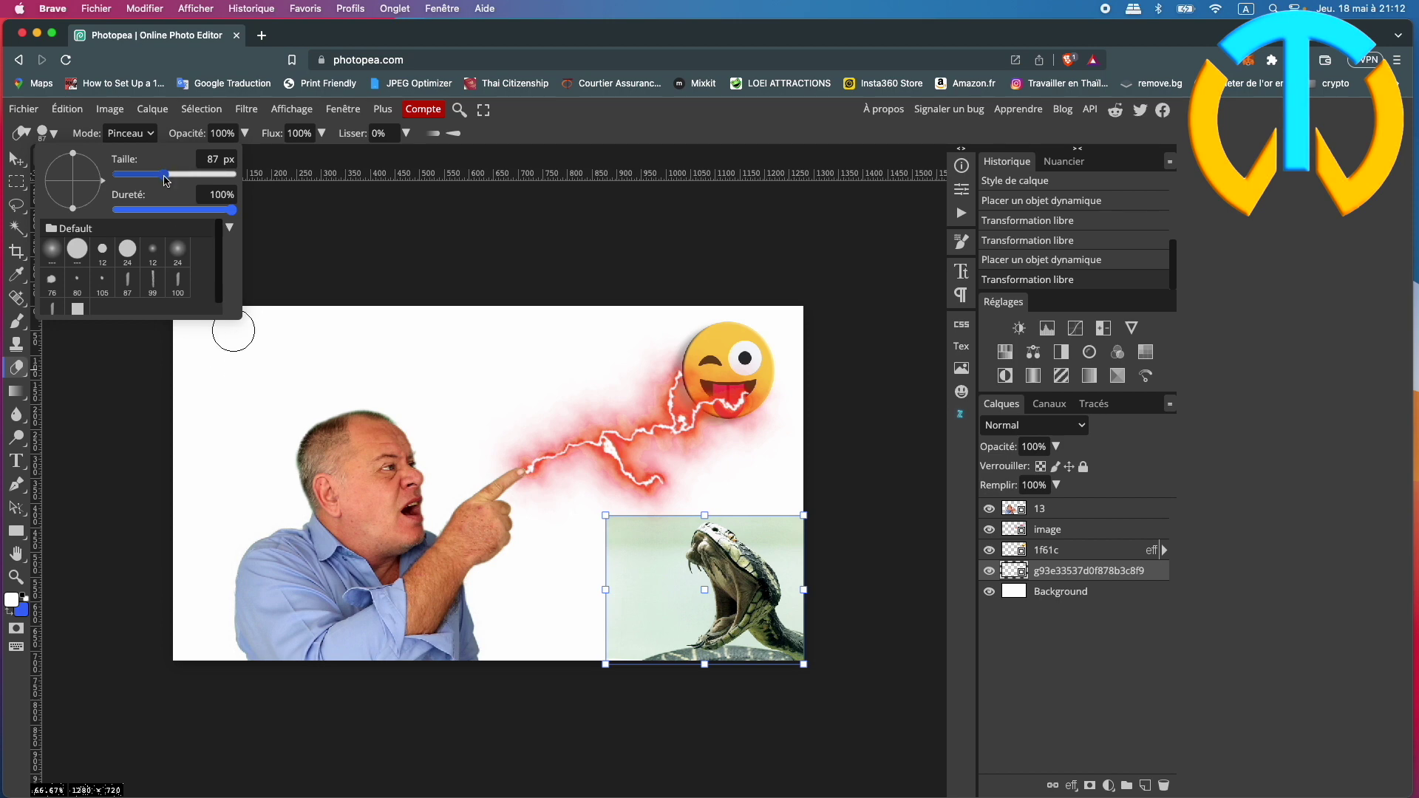
mouse_move(163, 174)
mouse_down()
mouse_move(184, 211)
mouse_move(146, 211)
mouse_up()
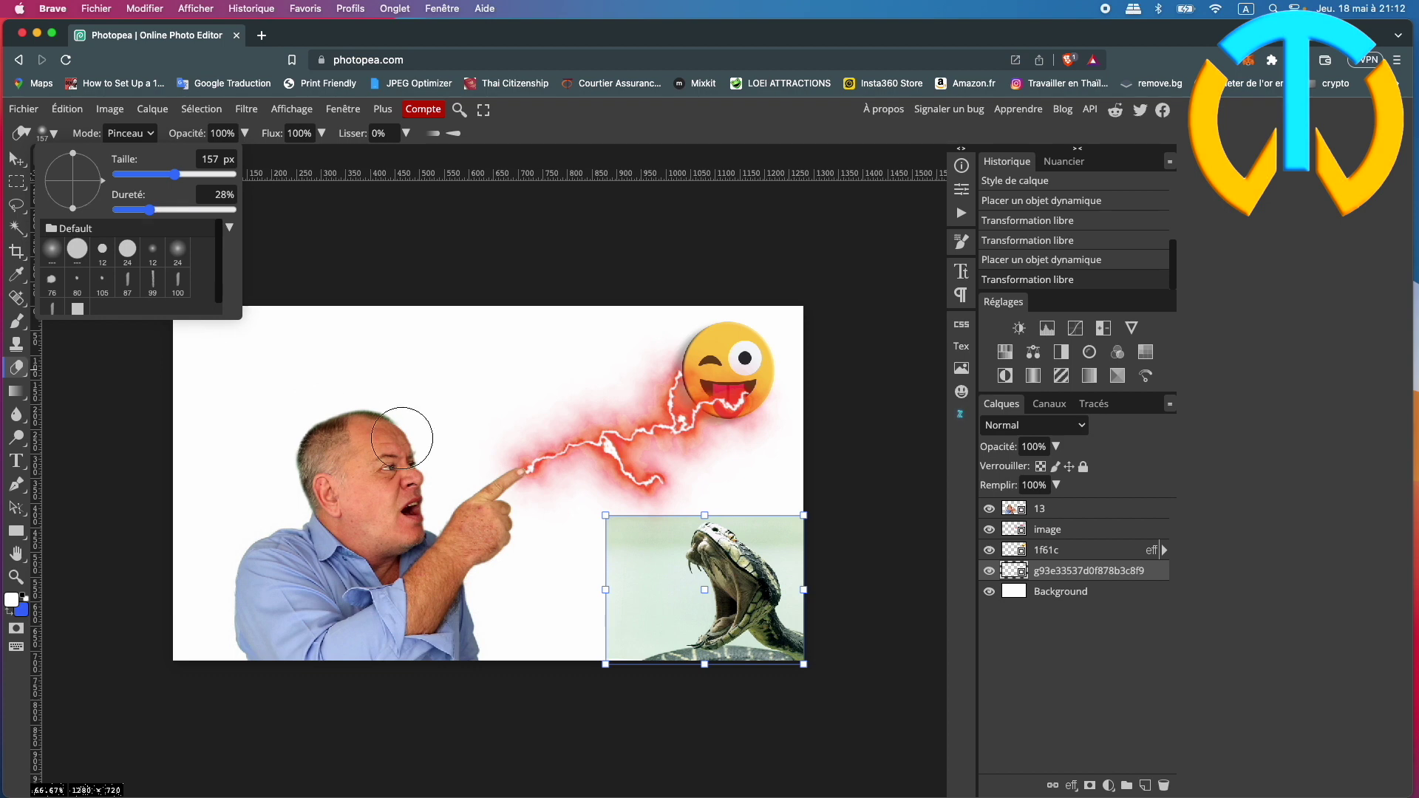
Step: Rasterize the snake layer and erase its green background, then select the Background layer and Move tool
click(609, 538)
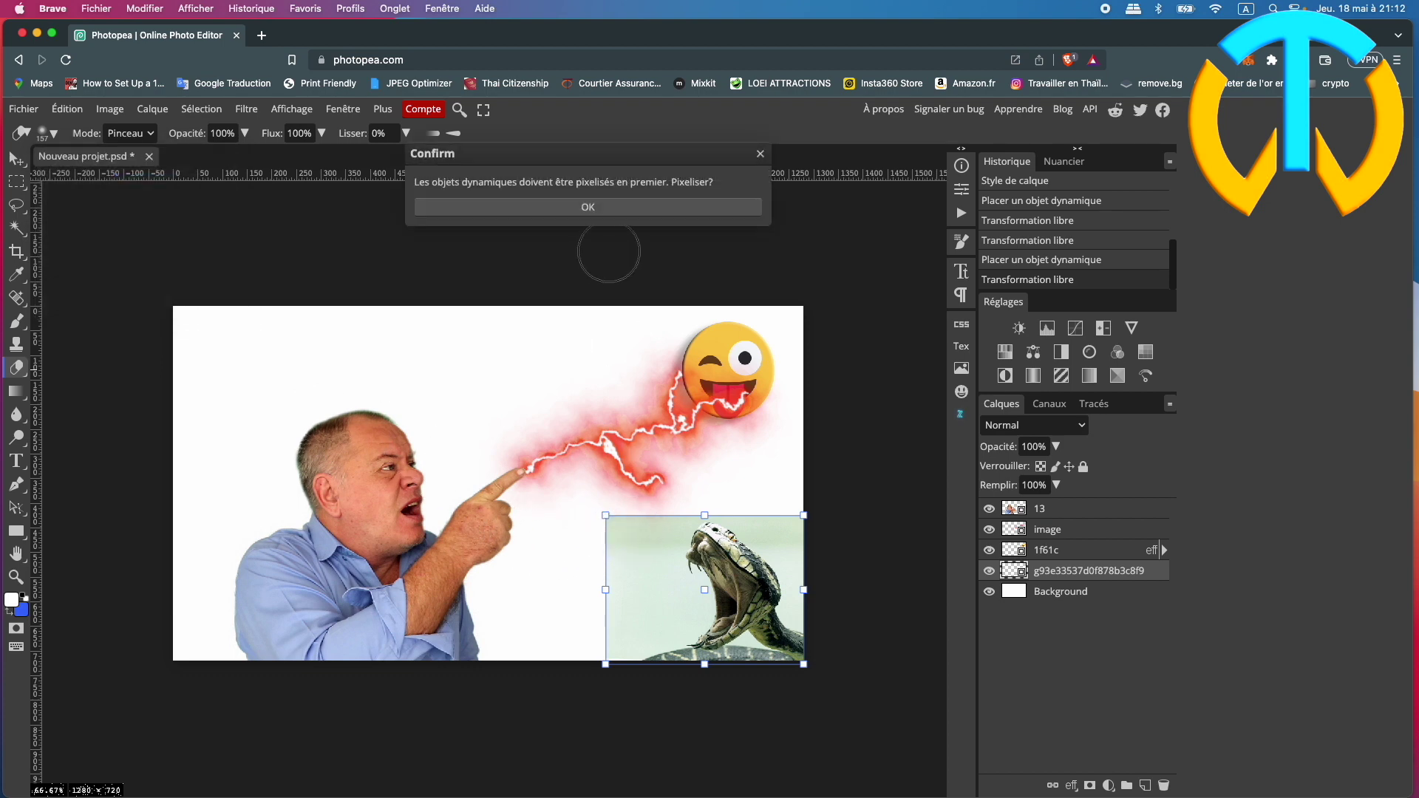
click(588, 207)
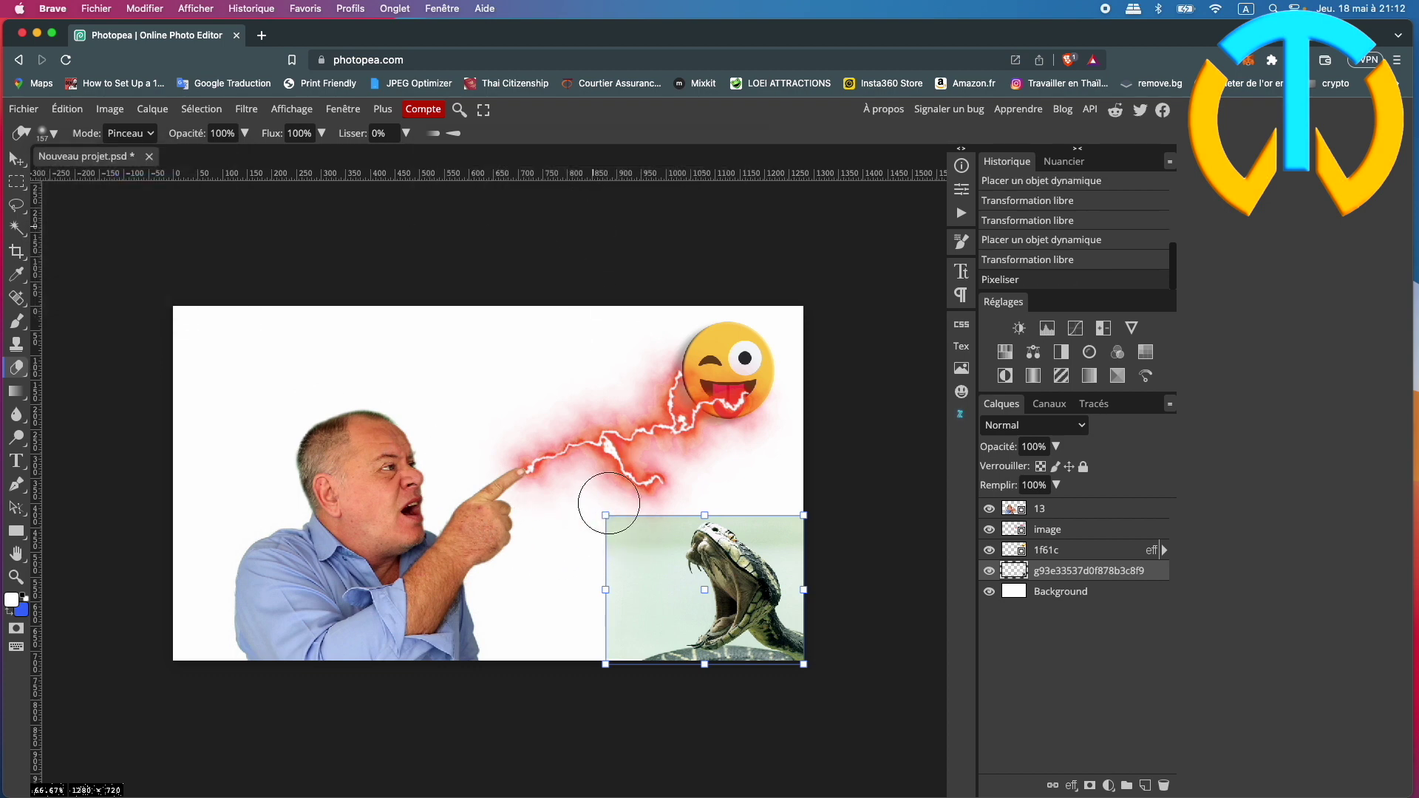
mouse_move(613, 547)
mouse_down()
mouse_move(658, 507)
mouse_move(633, 545)
mouse_move(665, 599)
mouse_move(599, 622)
mouse_move(636, 591)
mouse_up()
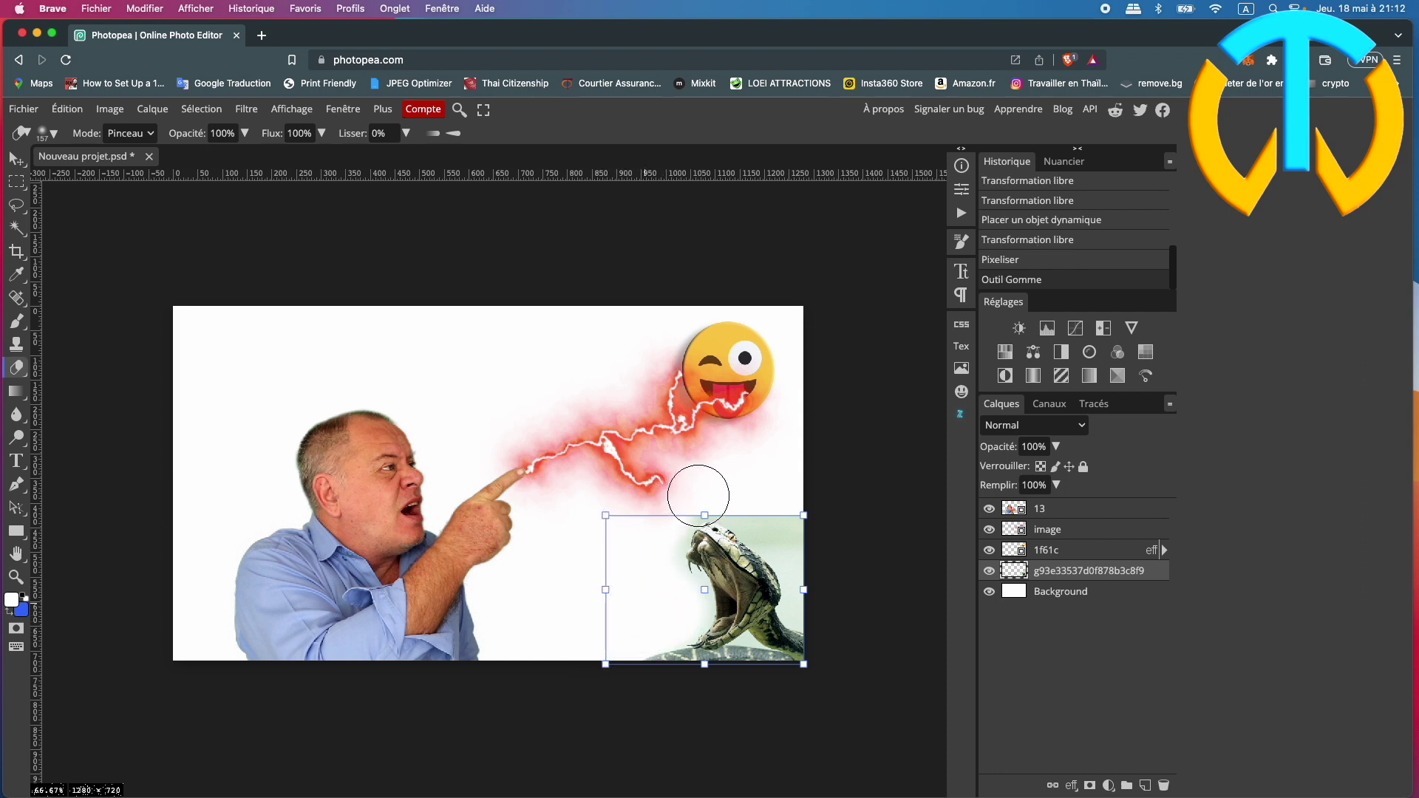
mouse_move(785, 535)
mouse_down()
mouse_move(817, 570)
mouse_move(808, 595)
mouse_move(723, 621)
mouse_move(661, 584)
mouse_move(654, 538)
mouse_up()
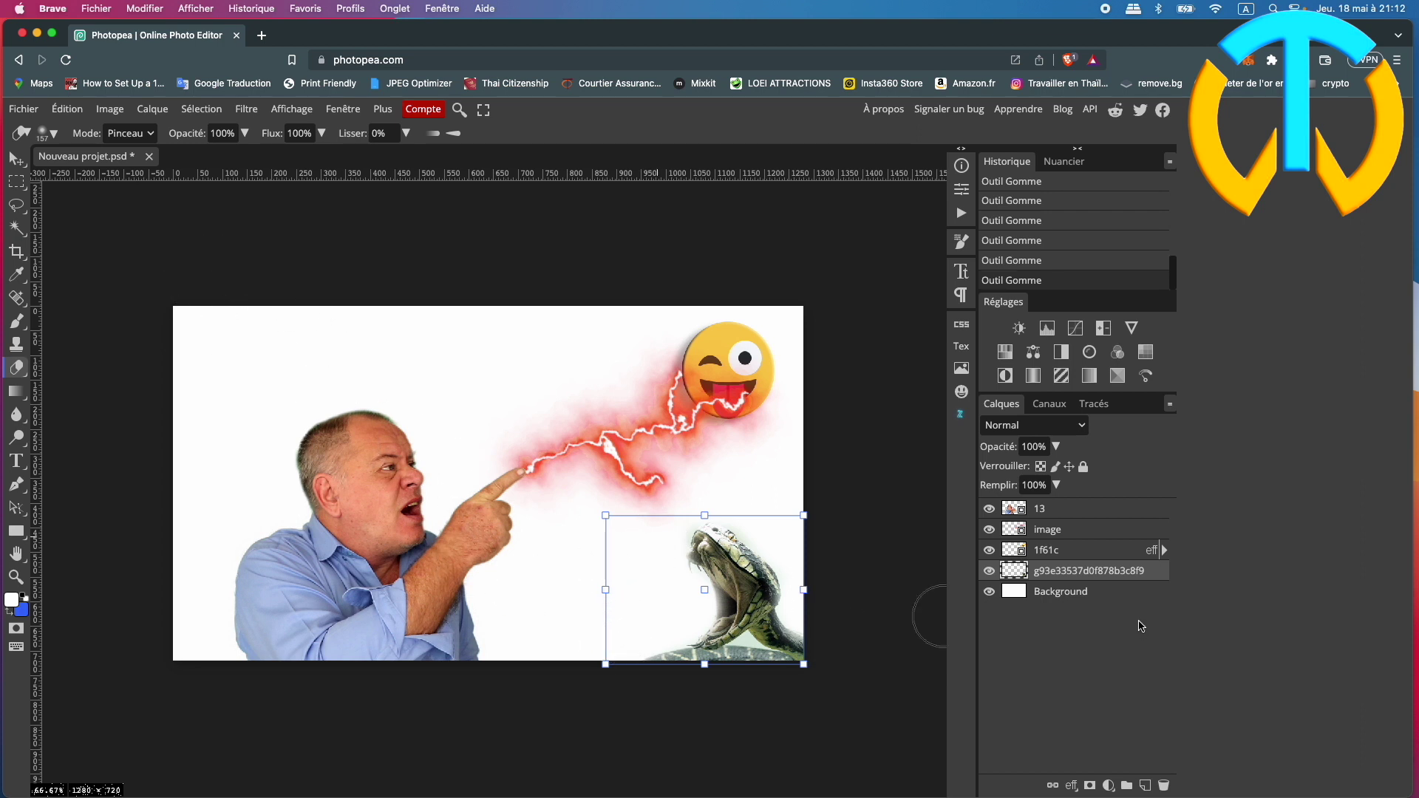
click(1116, 595)
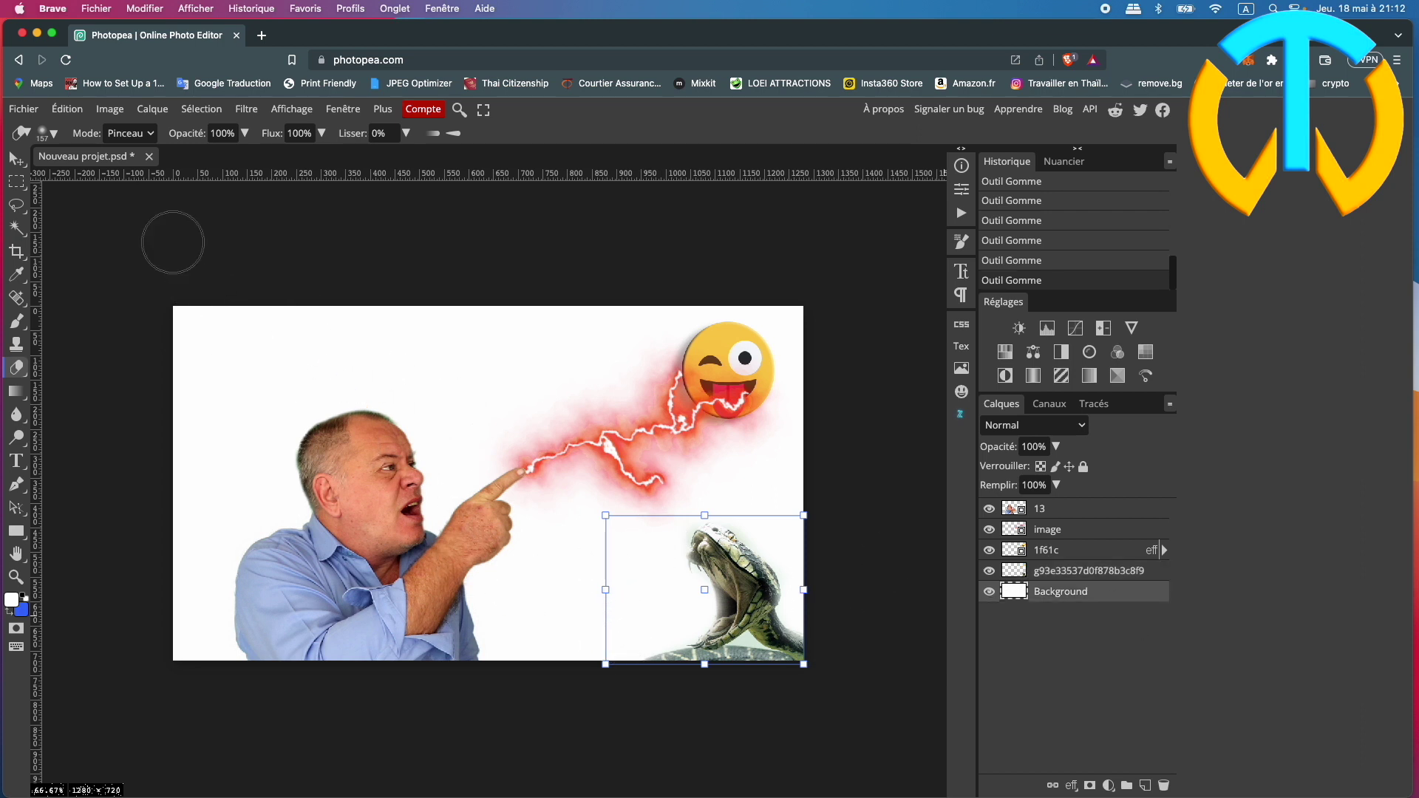
click(12, 160)
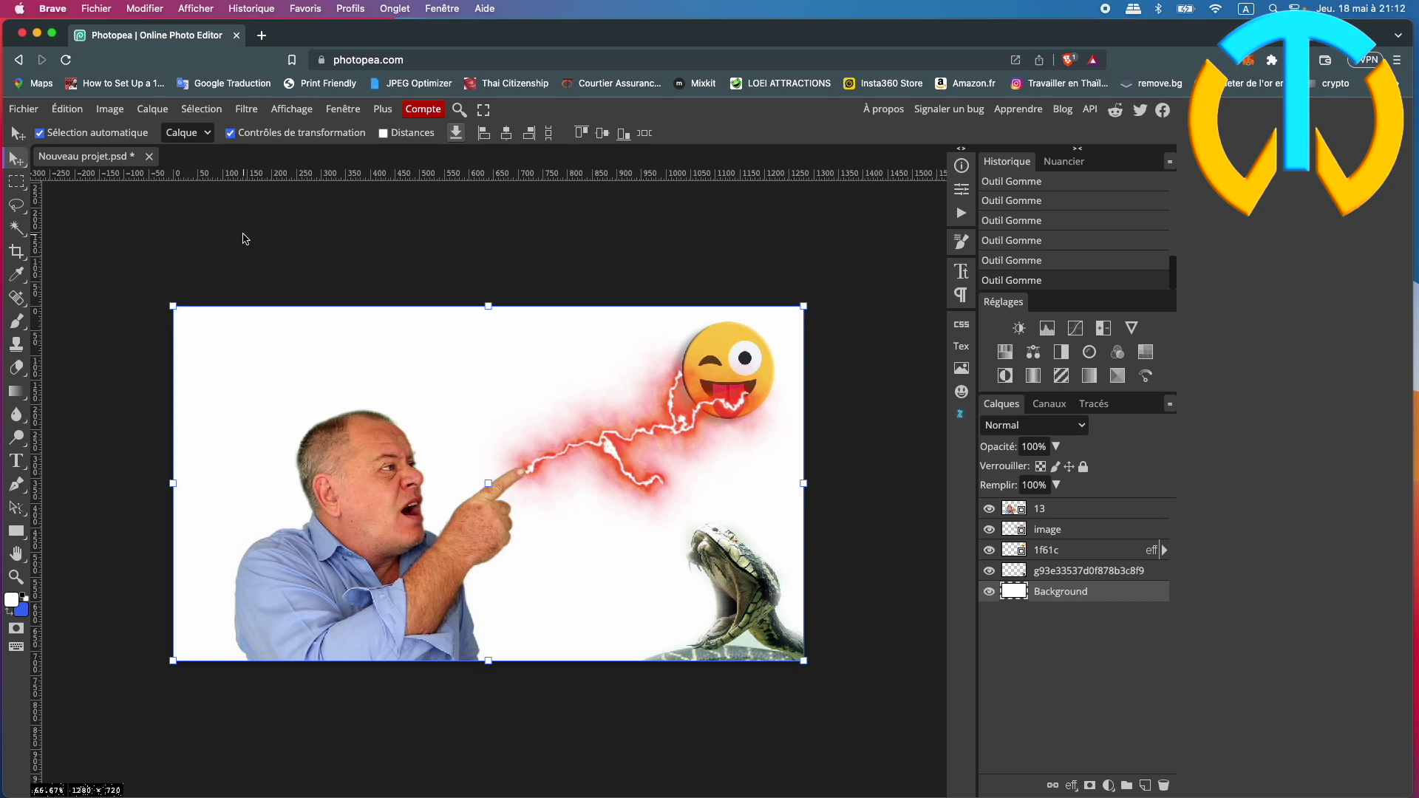
Step: Open the Plugins catalogue from the Window menu and browse the Hot plugins list
click(343, 109)
click(348, 157)
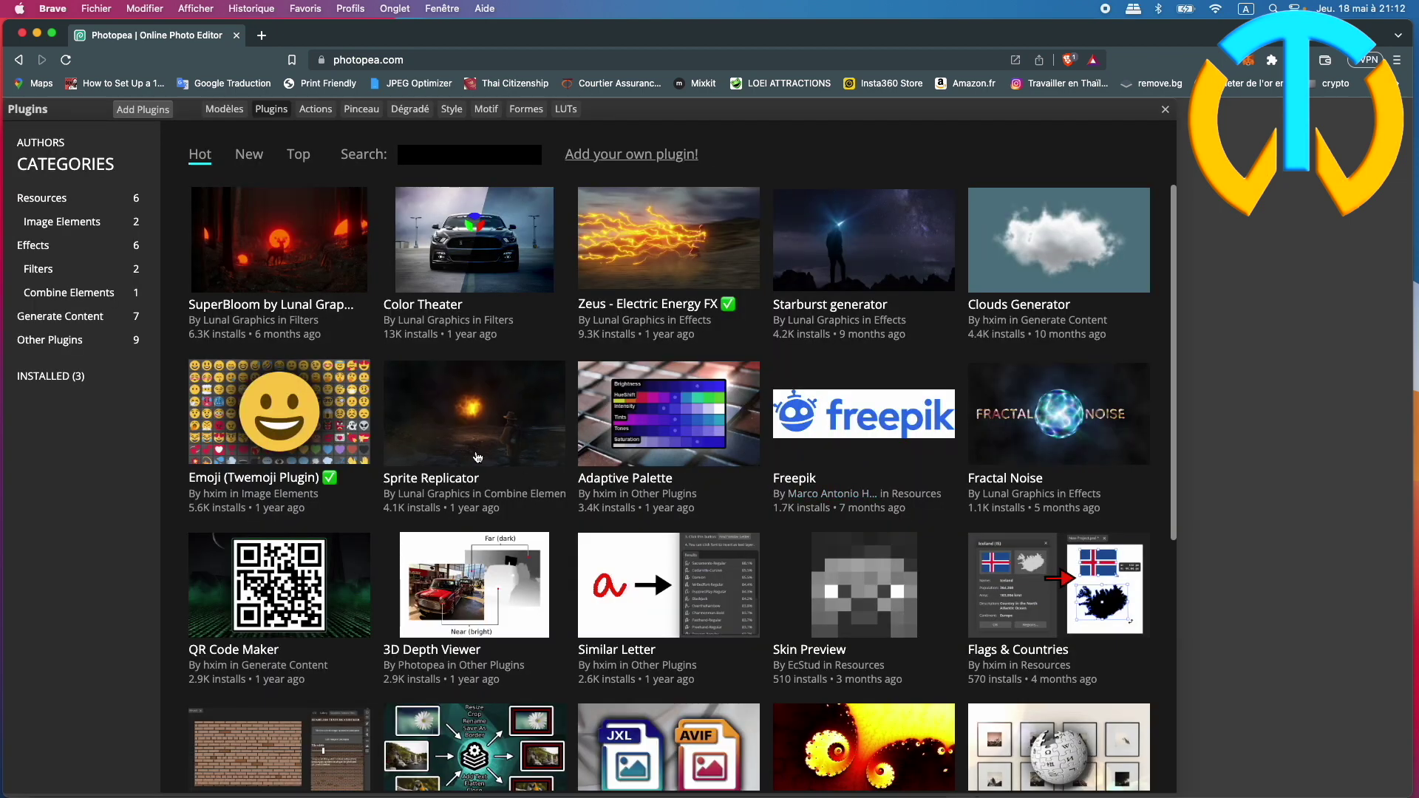
scroll(636, 440, down, 3)
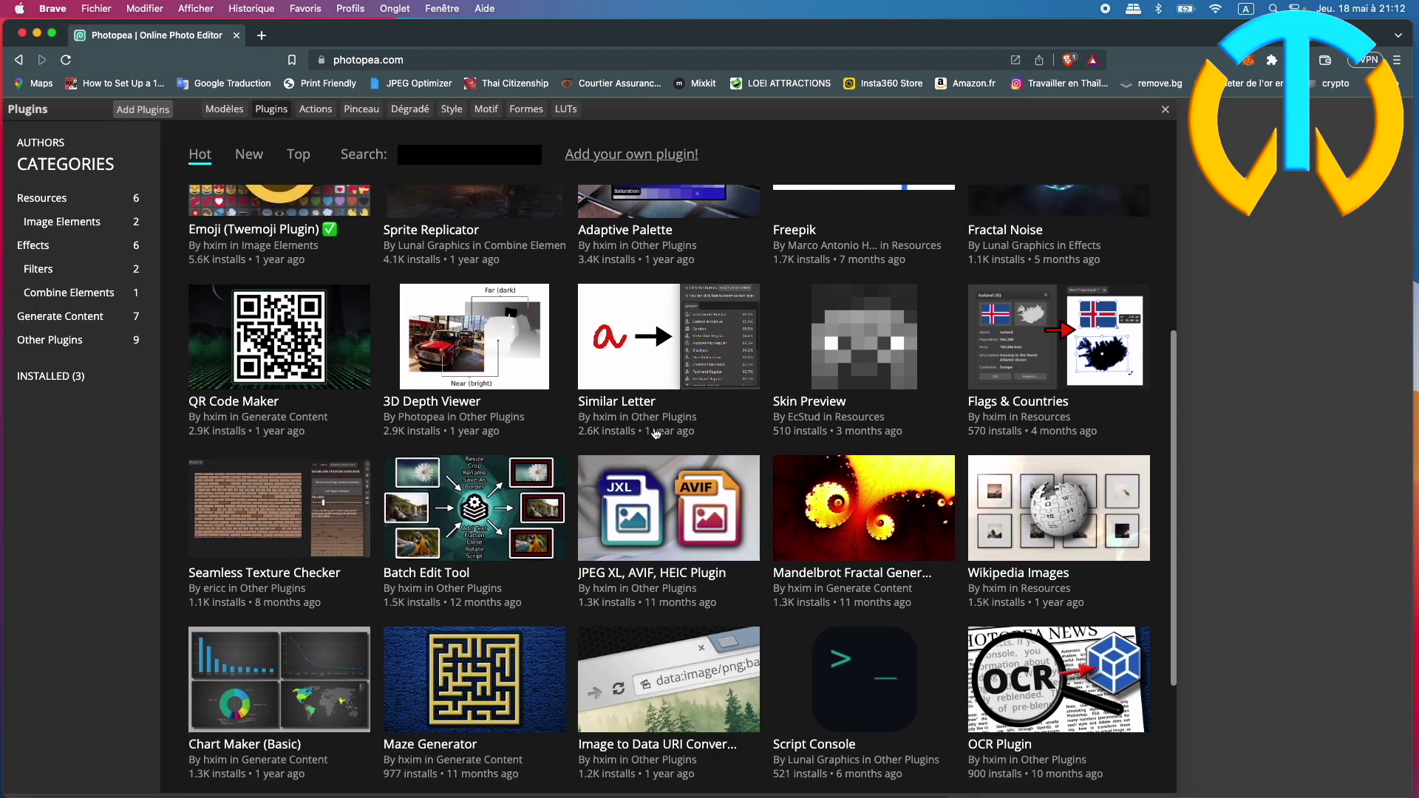
scroll(655, 433, down, 2)
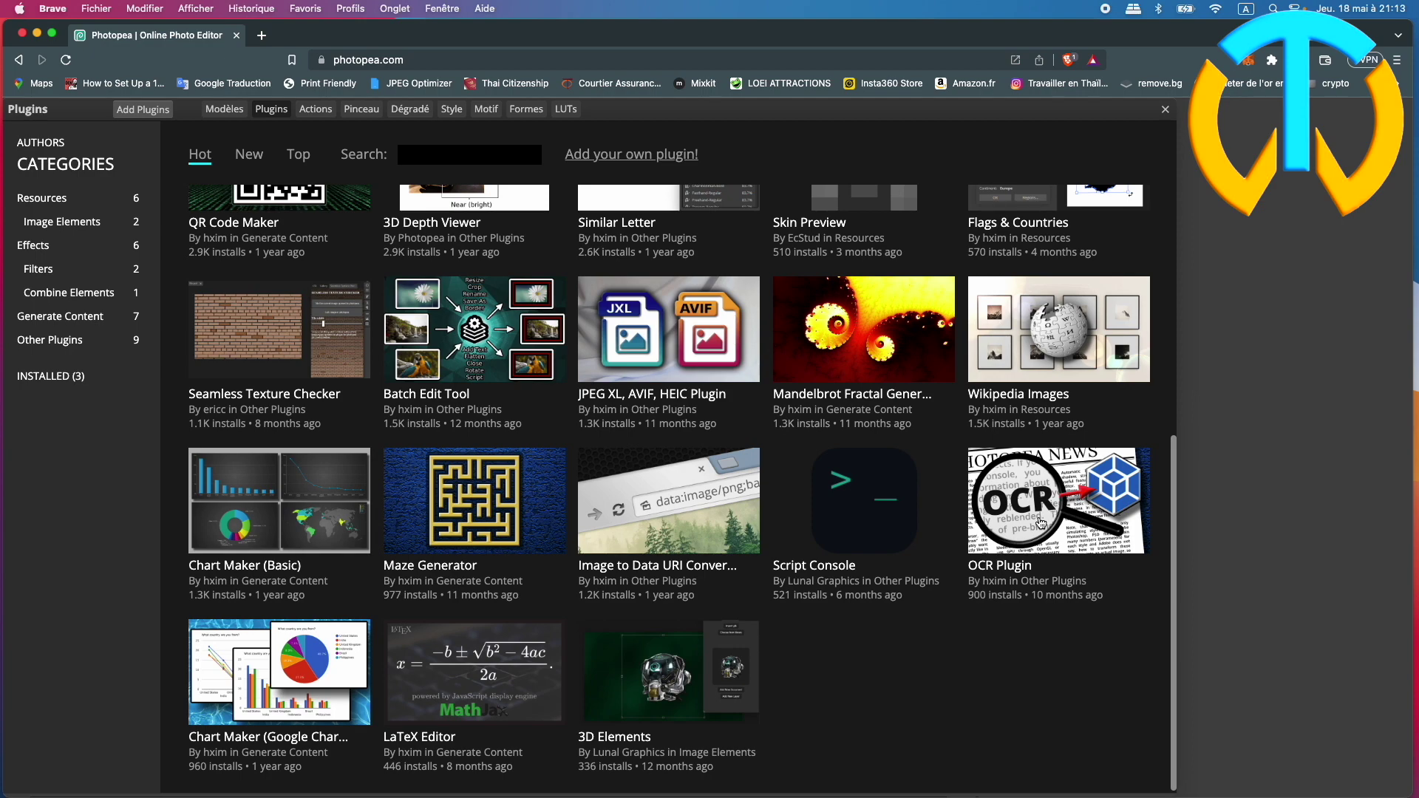
scroll(1021, 553, up, 1)
scroll(1021, 553, up, 3)
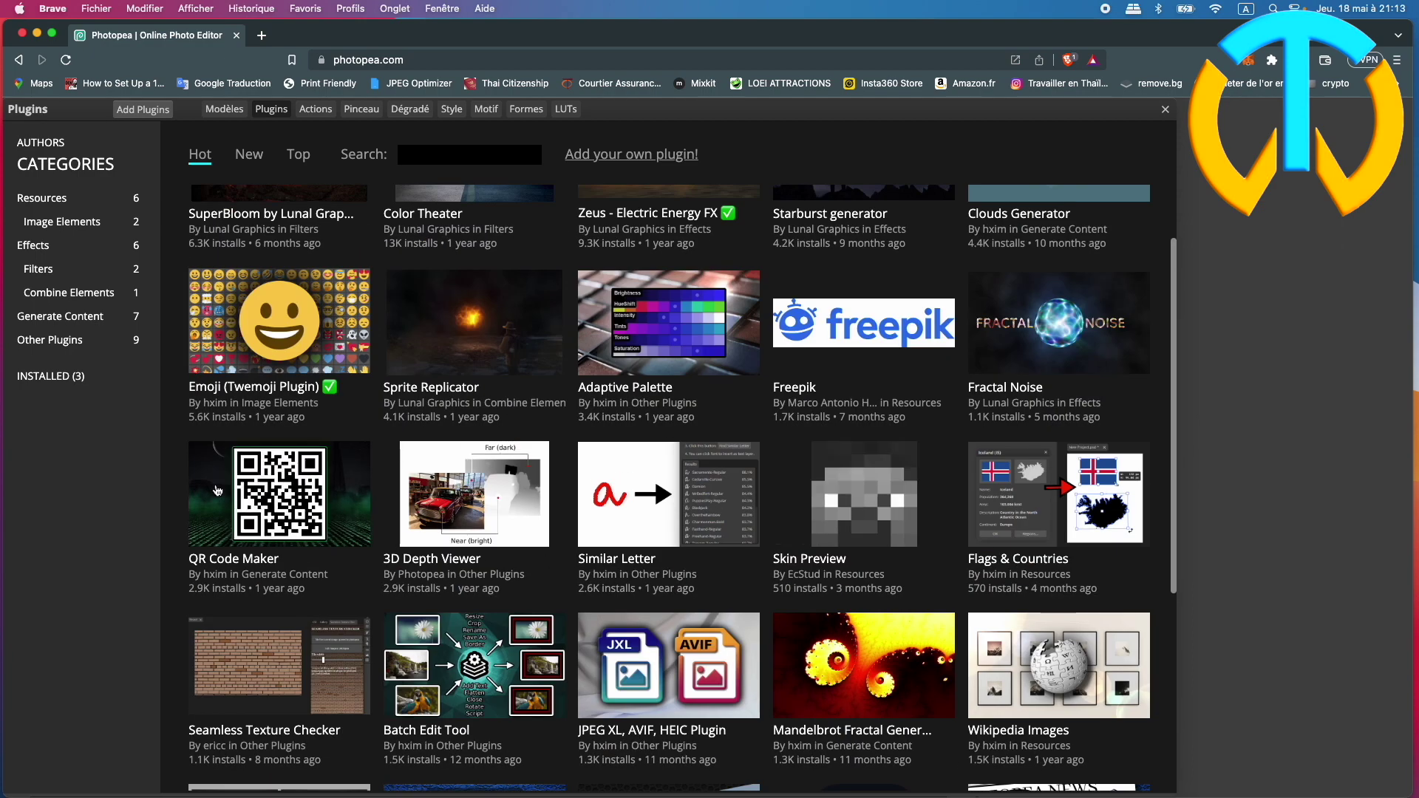
scroll(880, 601, up, 1)
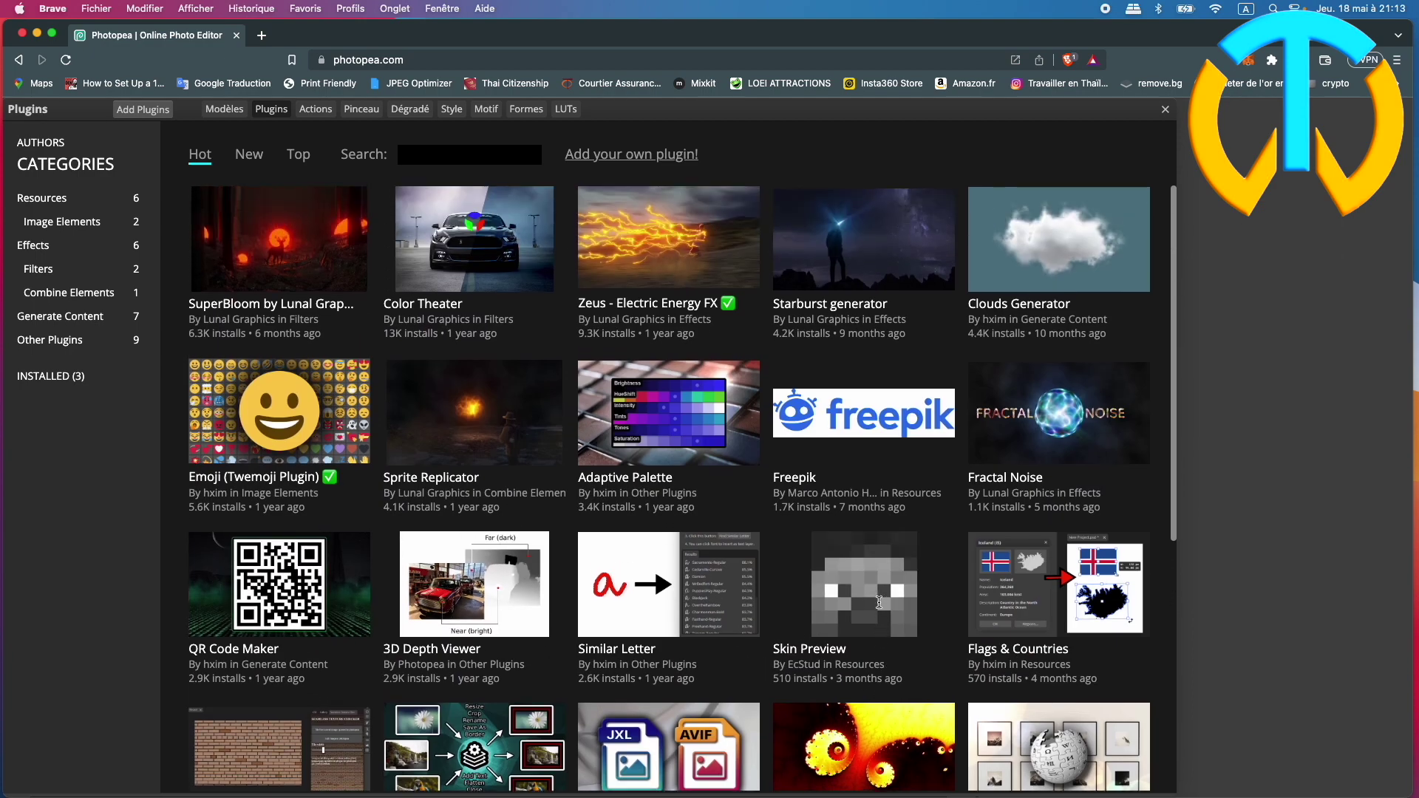
scroll(1026, 657, down, 2)
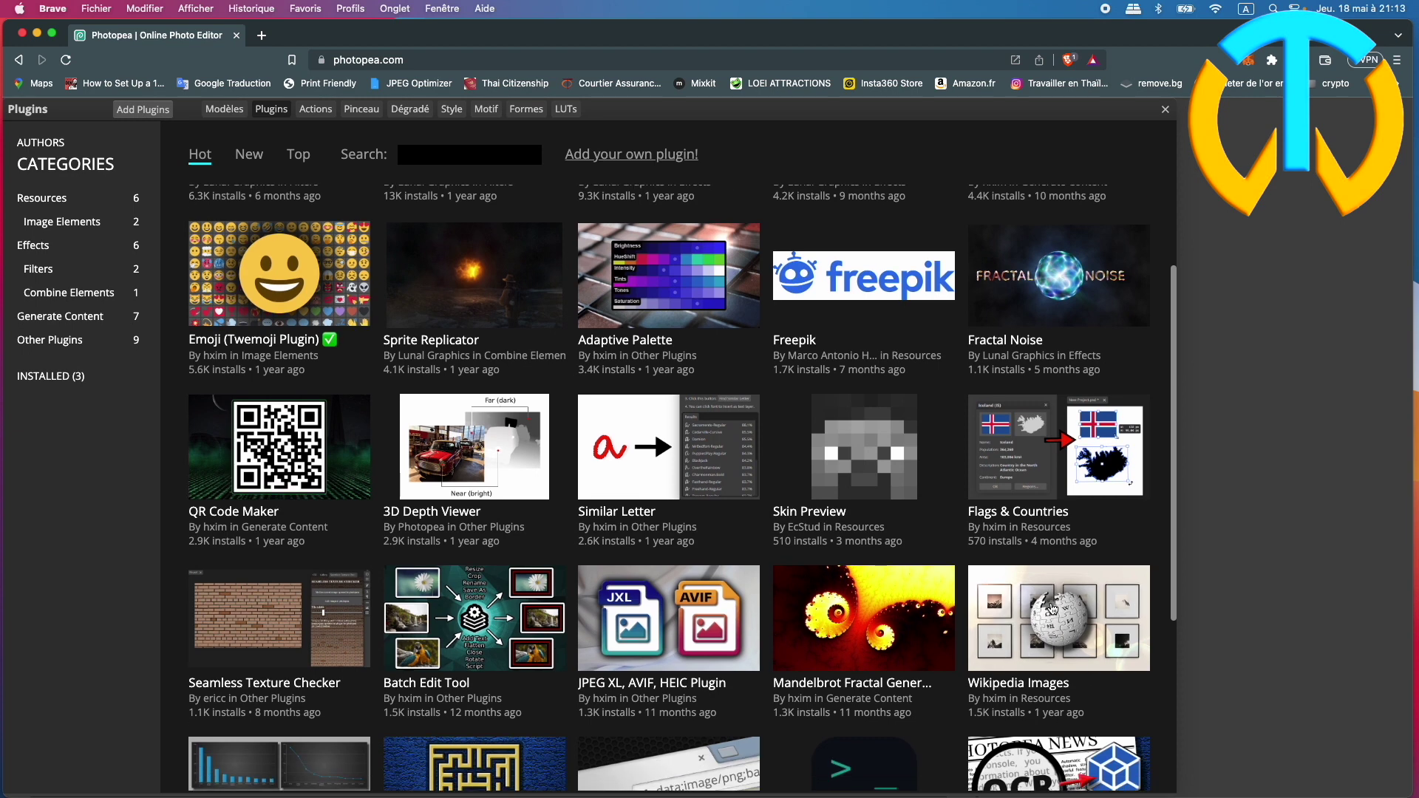